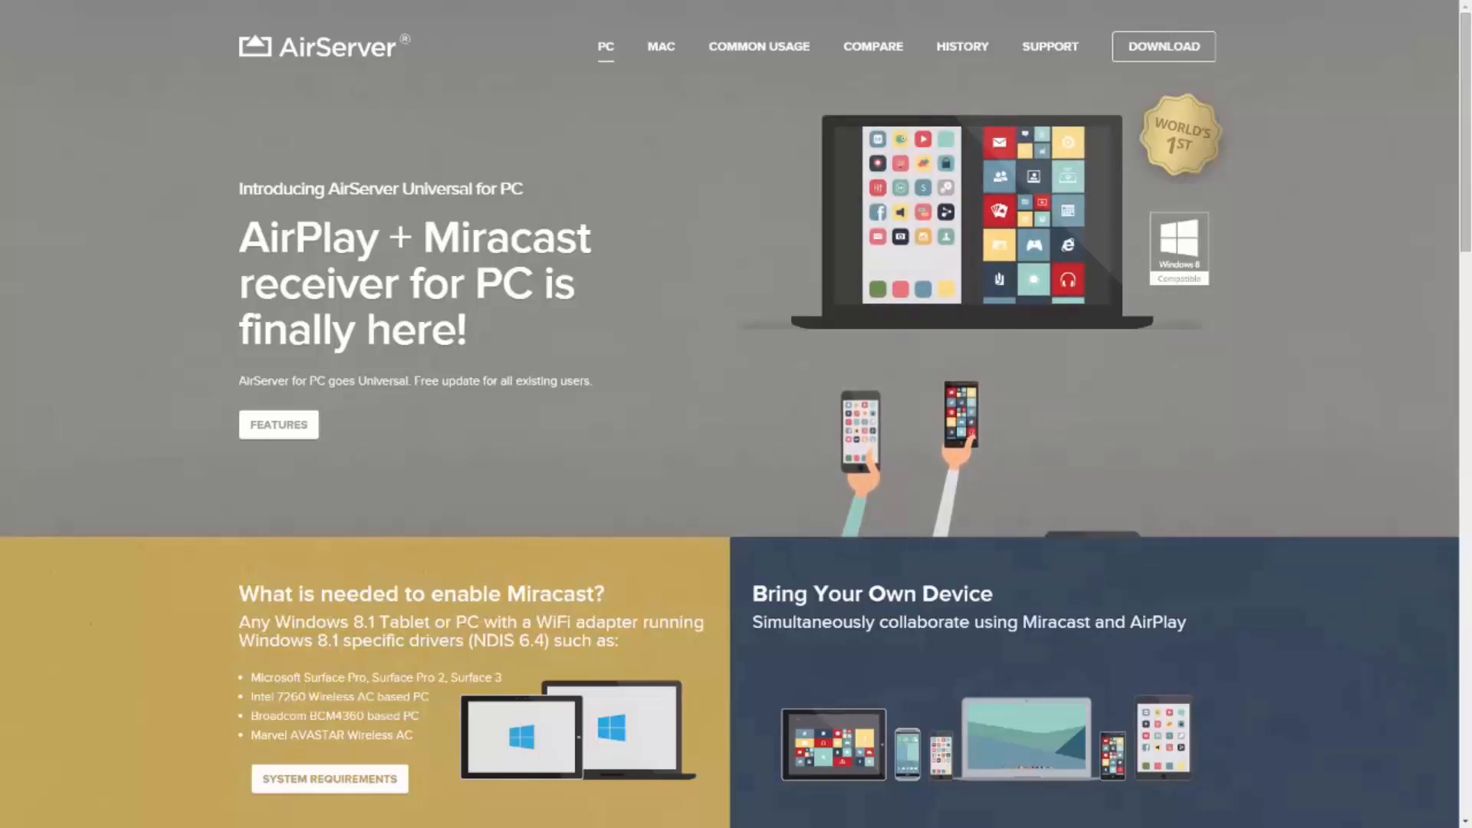
Step: Go to the AirServer Download page that lists the 7-day trial and licence prices
left_click(1165, 48)
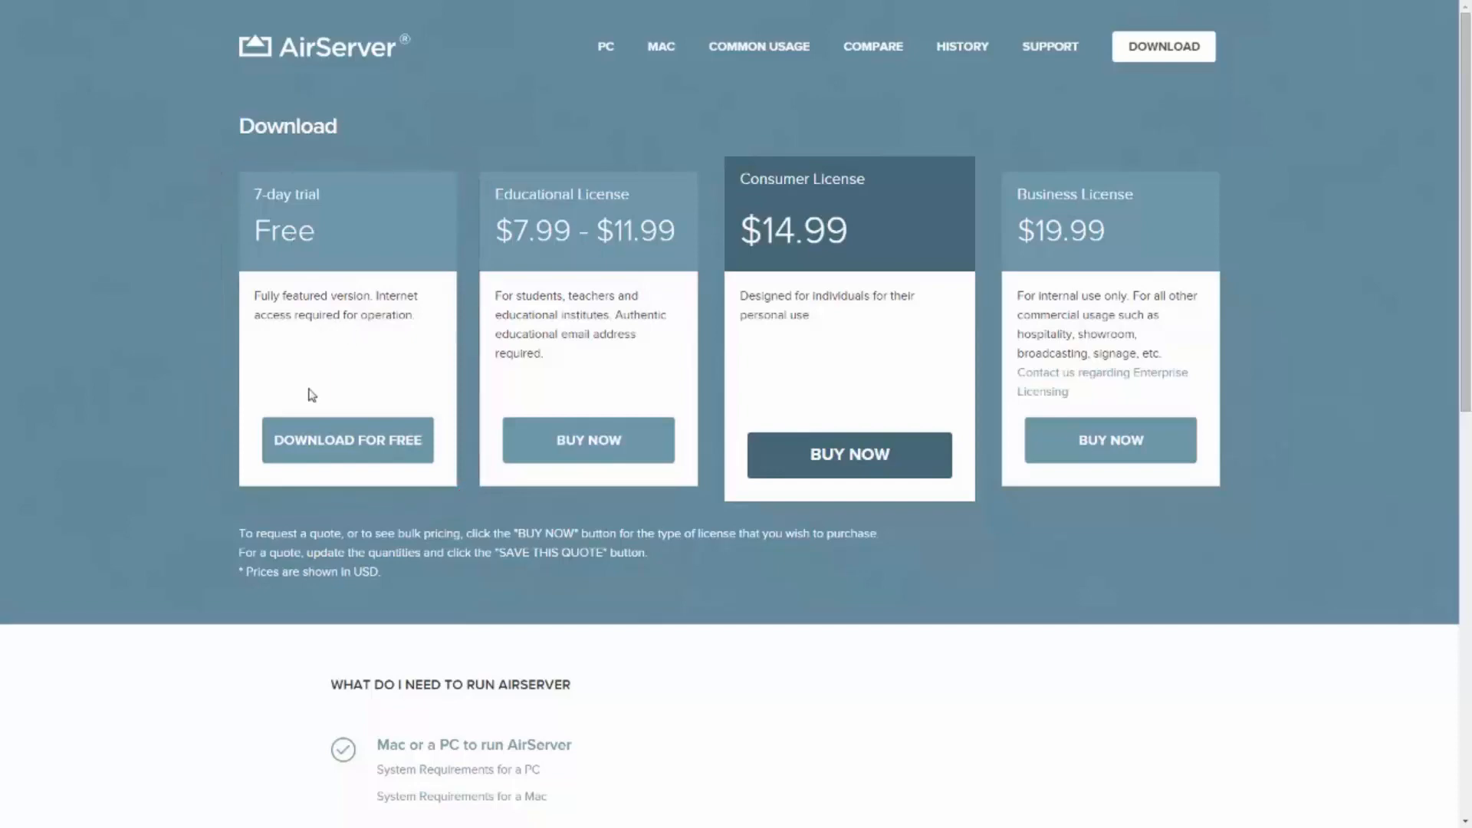
Step: Choose DOWNLOAD FOR FREE on the 7-day trial card to get its registration form
left_click(332, 442)
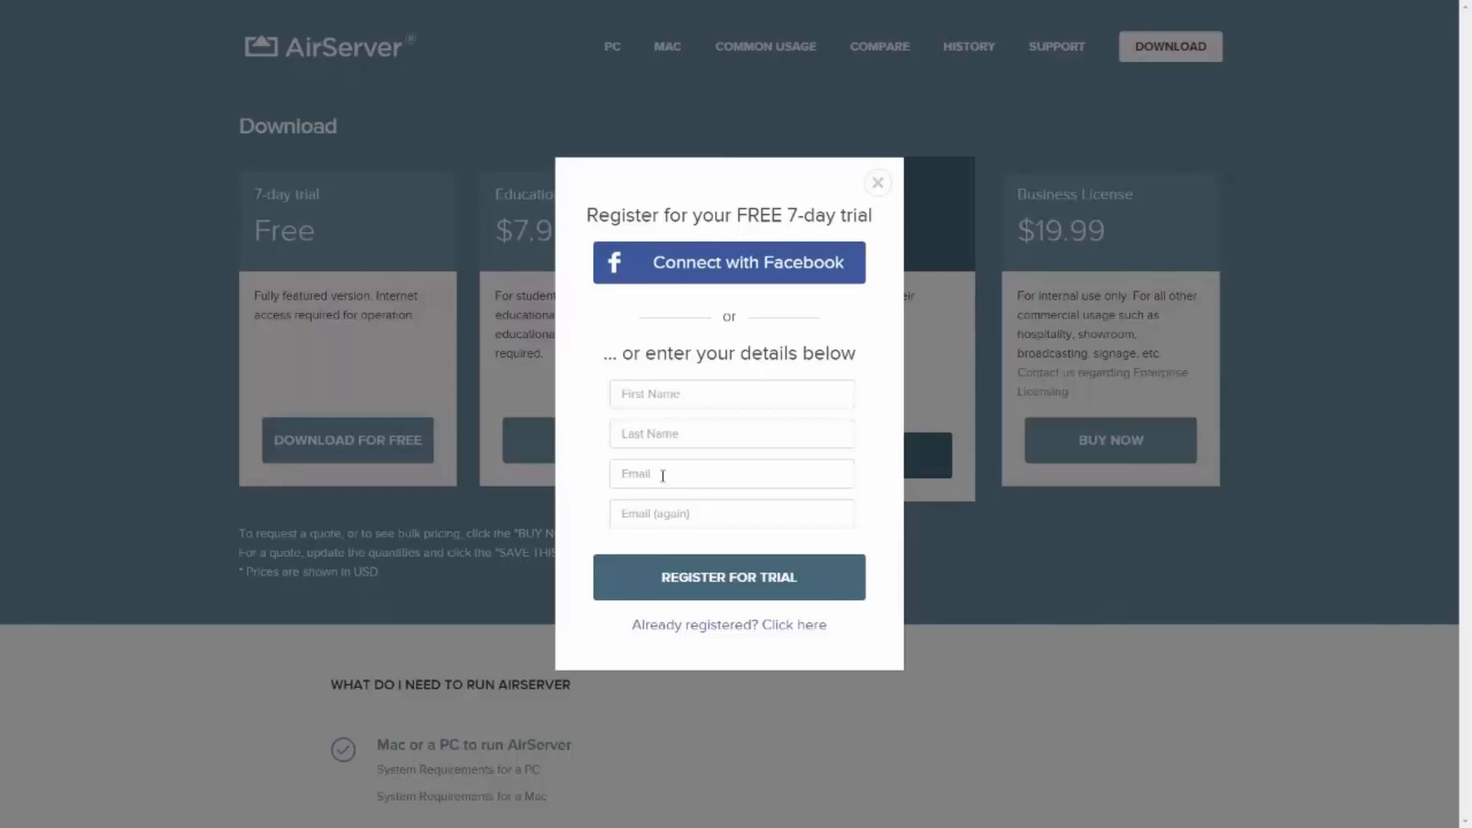
Step: Use 'Already registered? Click here' to skip to the Mac and PC download page
left_click(724, 627)
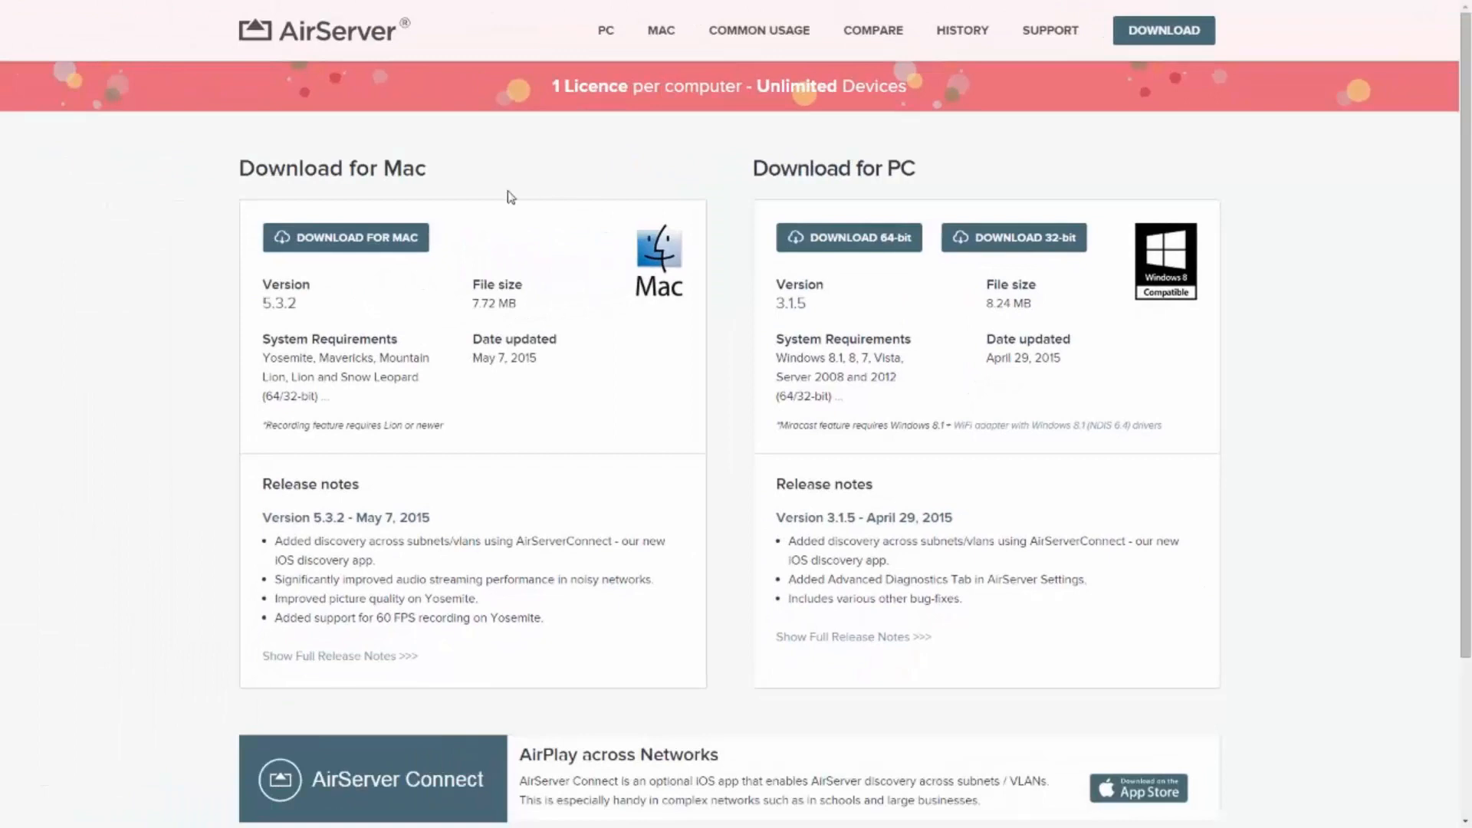
Step: Download the 64-bit PC installer AirServer-3.1.5.x64.msi and bring Chrome back to the front
left_click(859, 246)
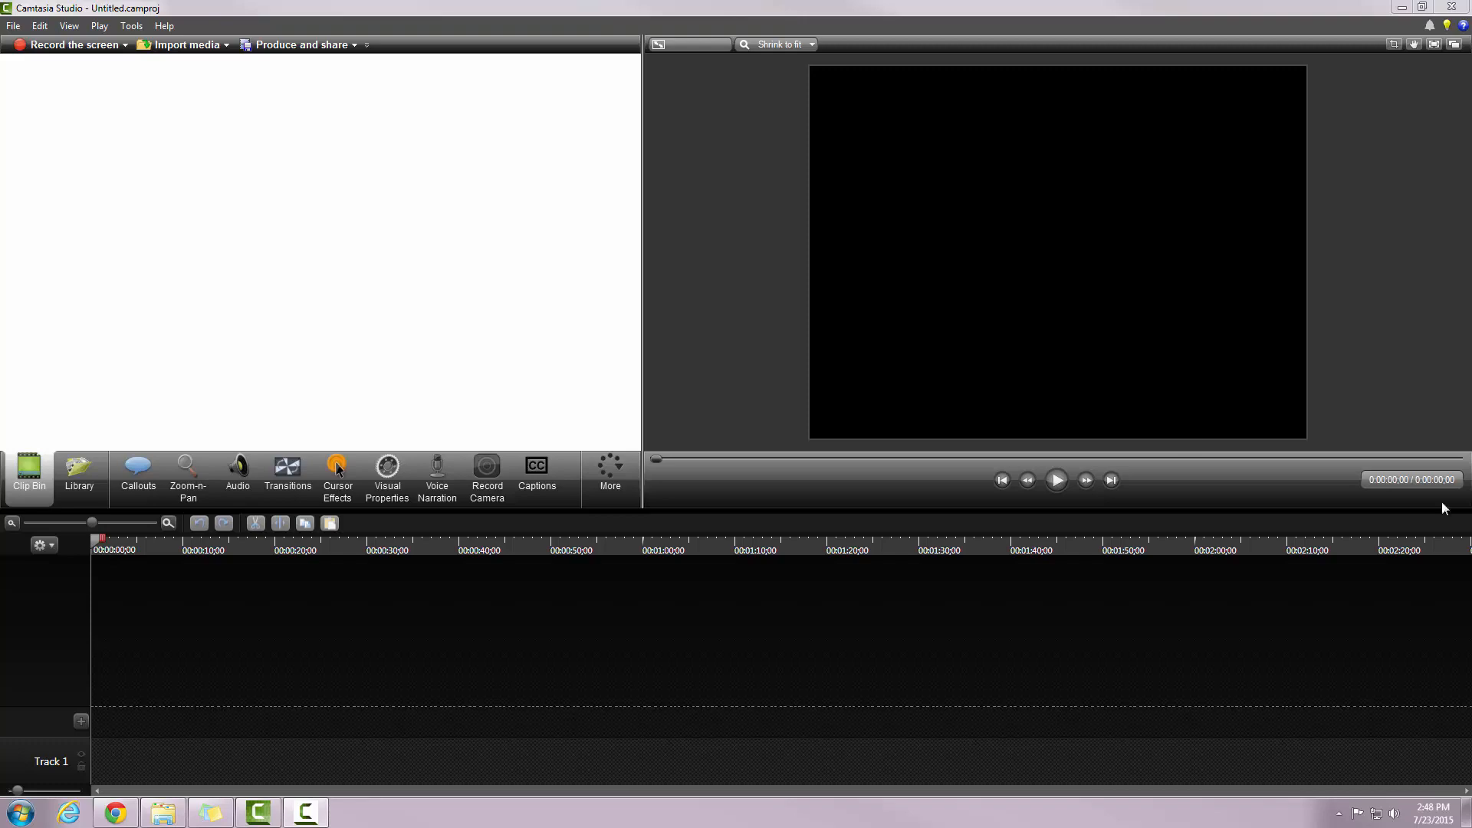
left_click(110, 819)
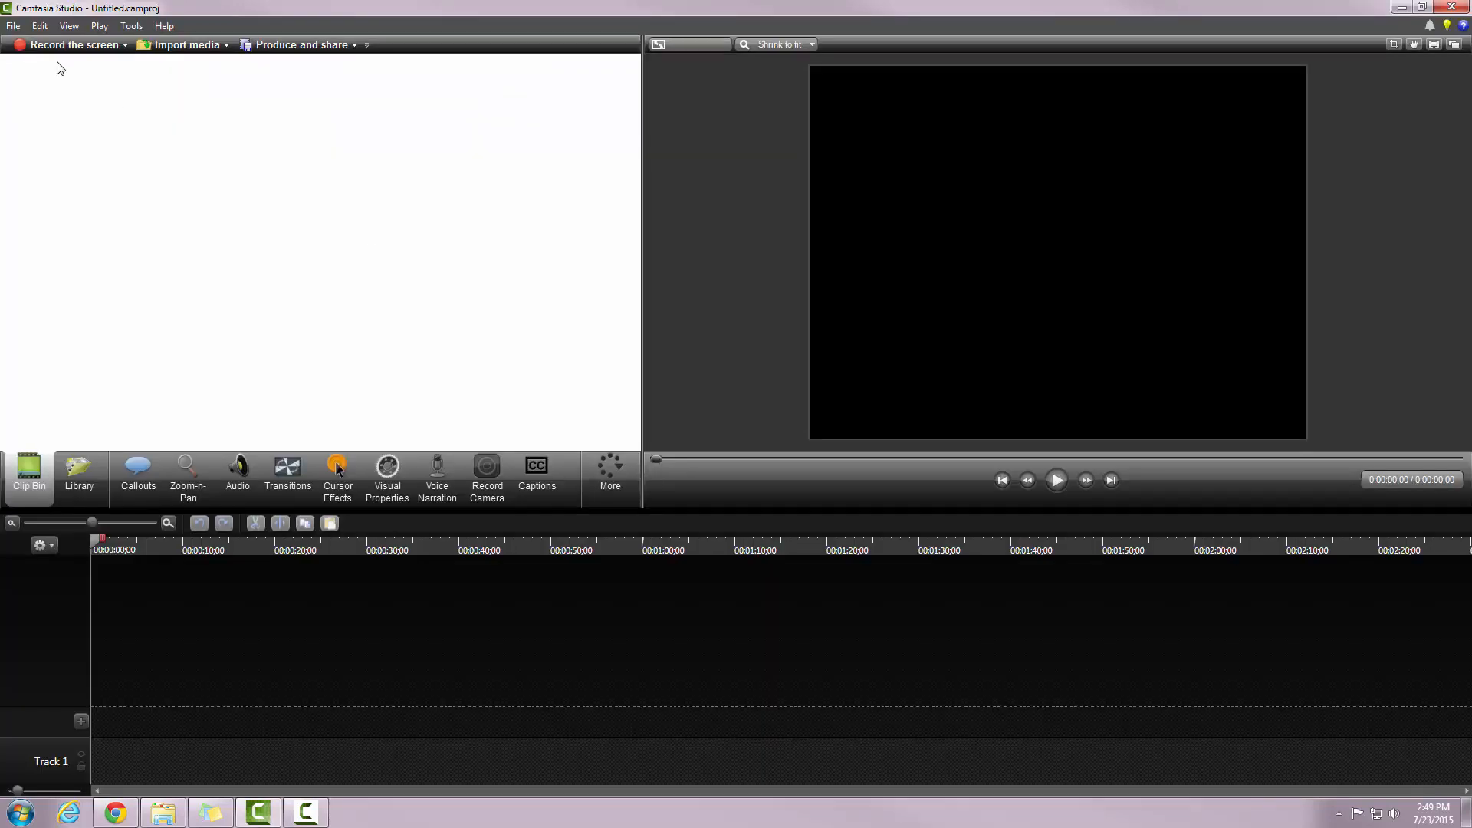
Step: Record the AirServer page in Chrome and select the saved AirServer.trec in the Clip Bin
left_click(66, 44)
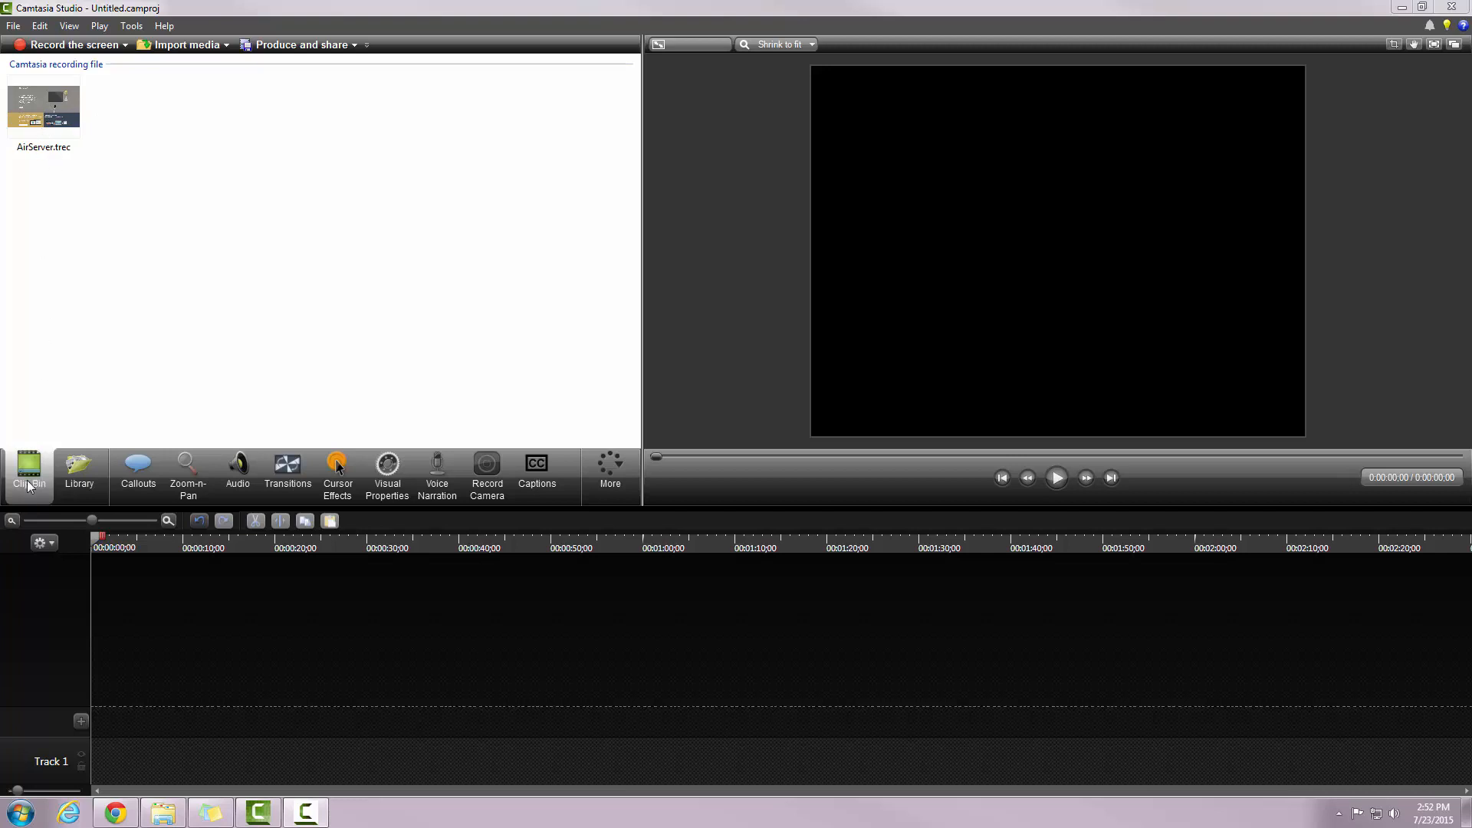
left_click(46, 117)
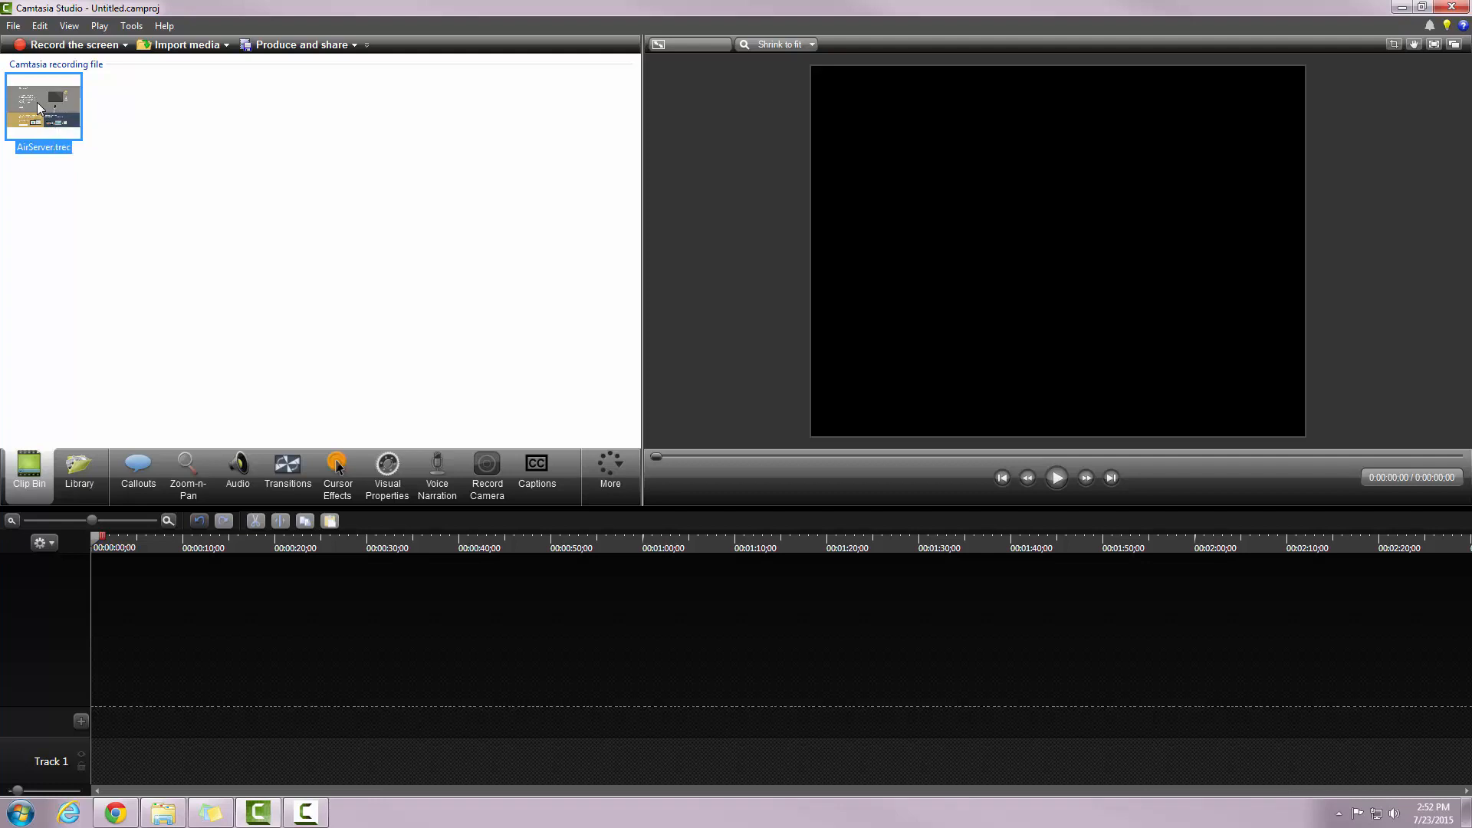
Step: Drag AirServer.trec onto the timeline and line its video and audio up at 0:00
left_click_drag(37, 103, 133, 761)
left_click_drag(270, 707, 233, 713)
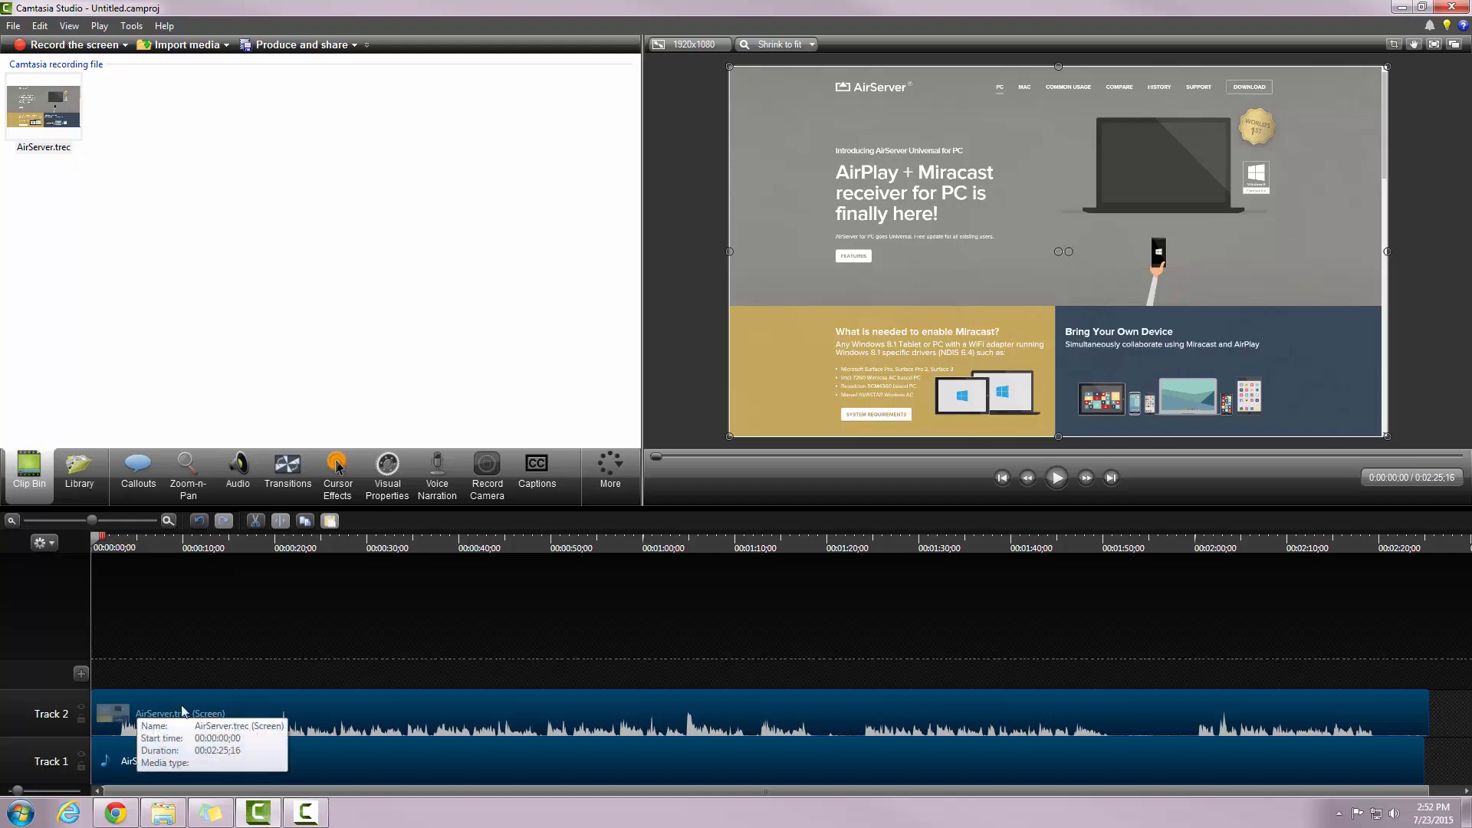
Step: Apply Separate video and audio to the Track 2 screen clip
right_click(310, 708)
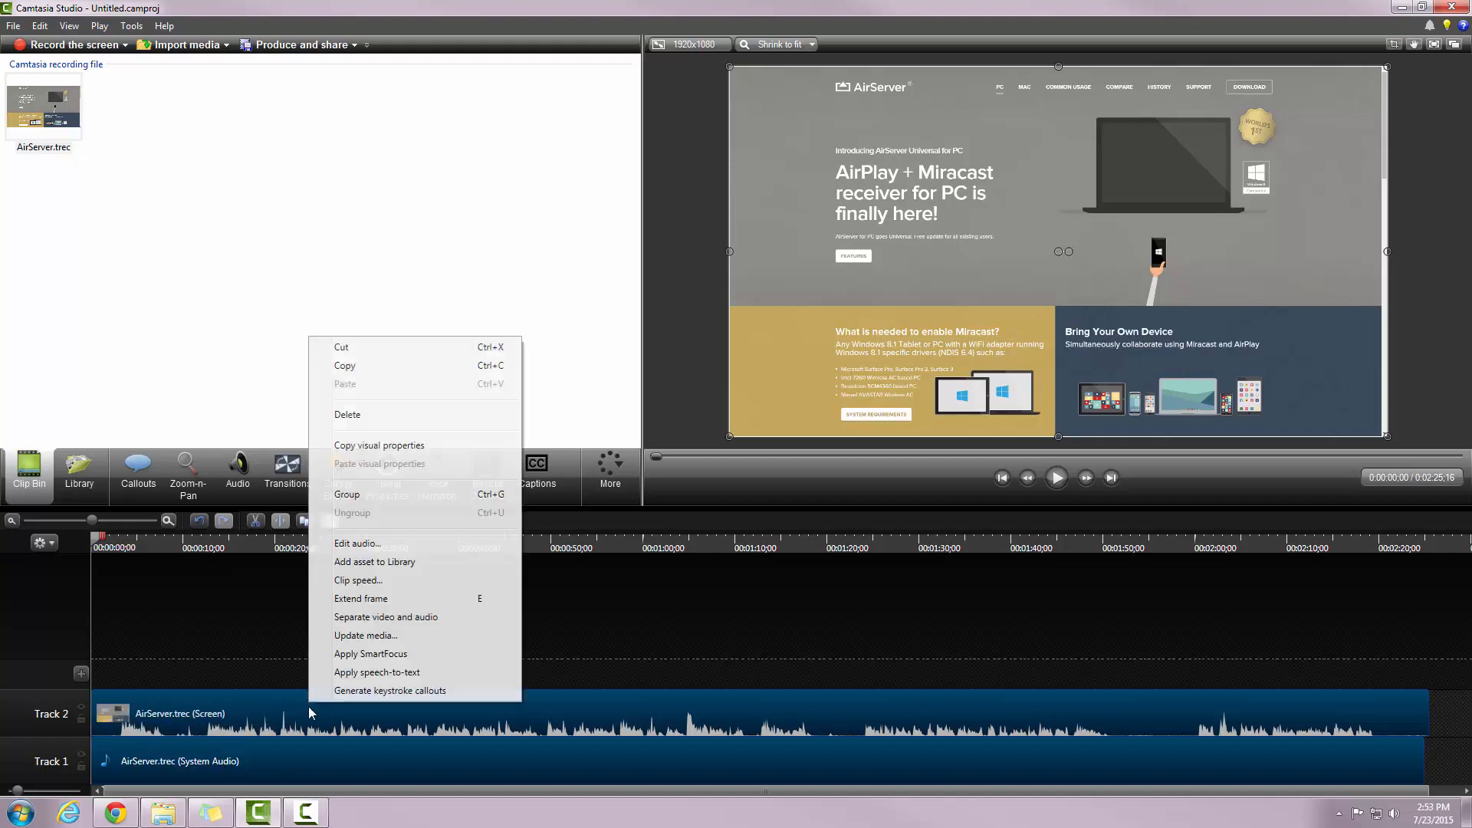
left_click(382, 621)
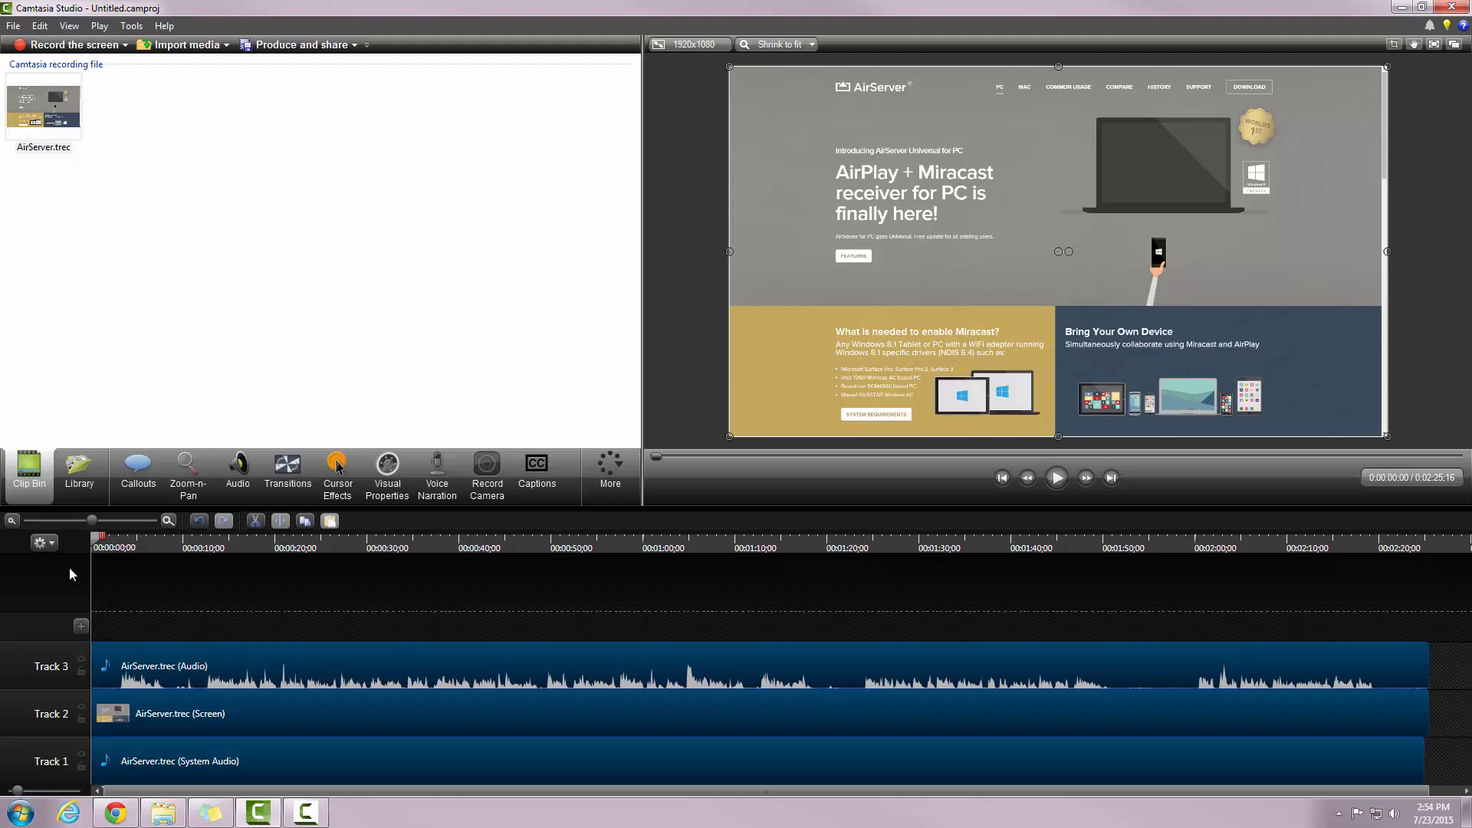
Step: Select the timeline from 0:00 to 0:00:02;02 and show the Audio tools
left_click(104, 543)
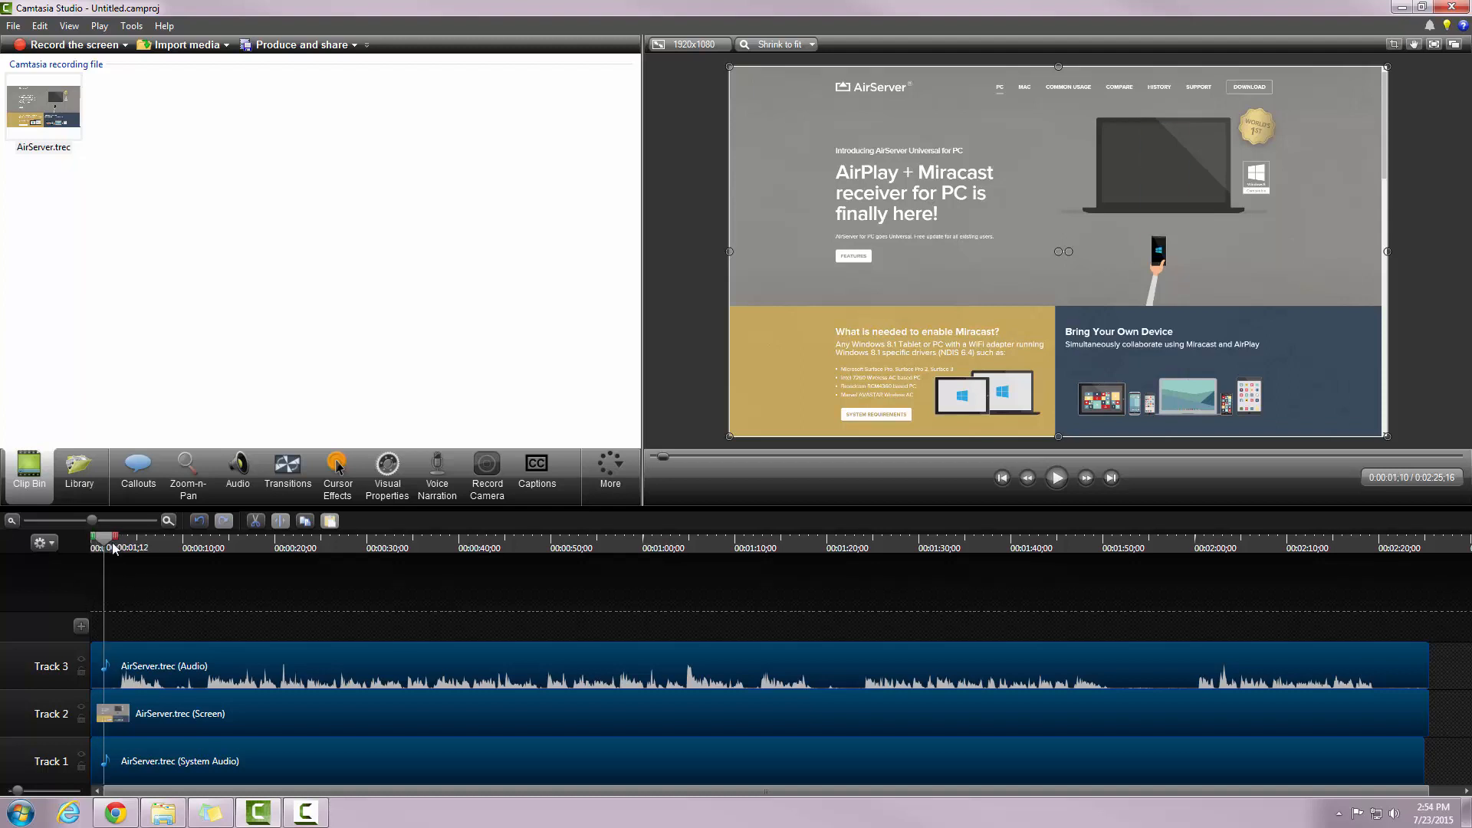
left_click(96, 543)
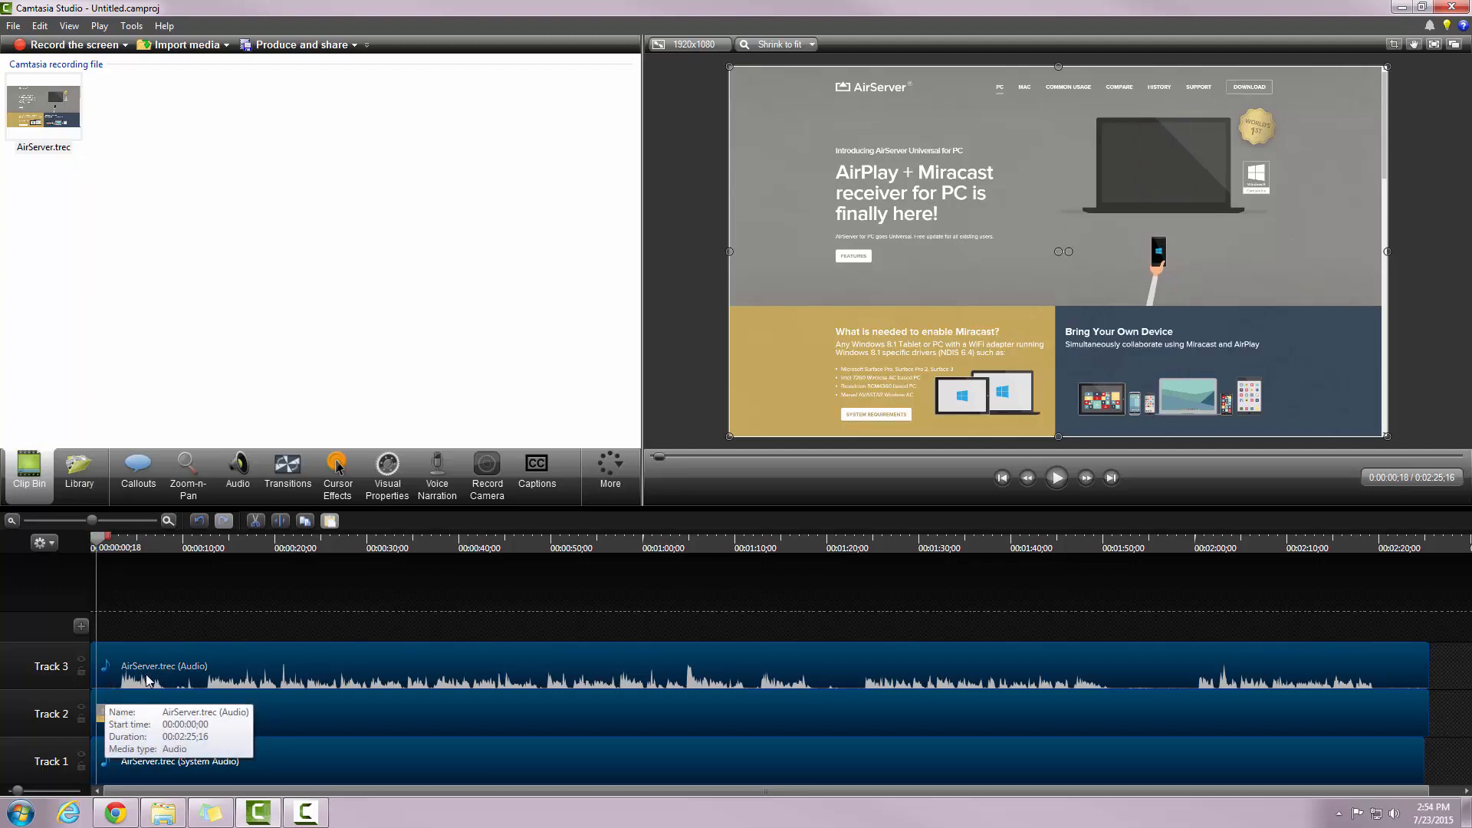
left_click(91, 545)
left_click_drag(106, 539, 127, 547)
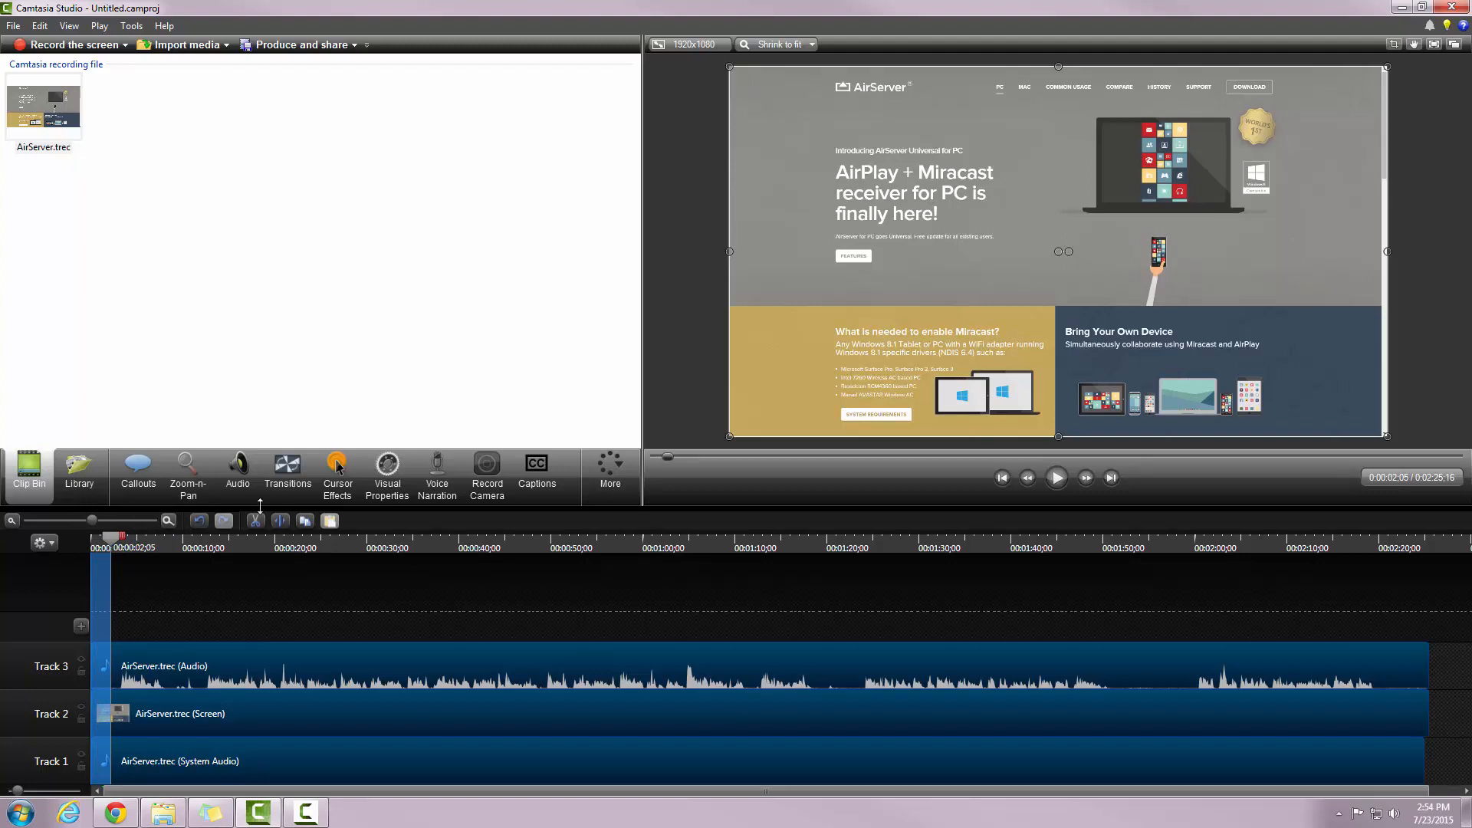
left_click(239, 493)
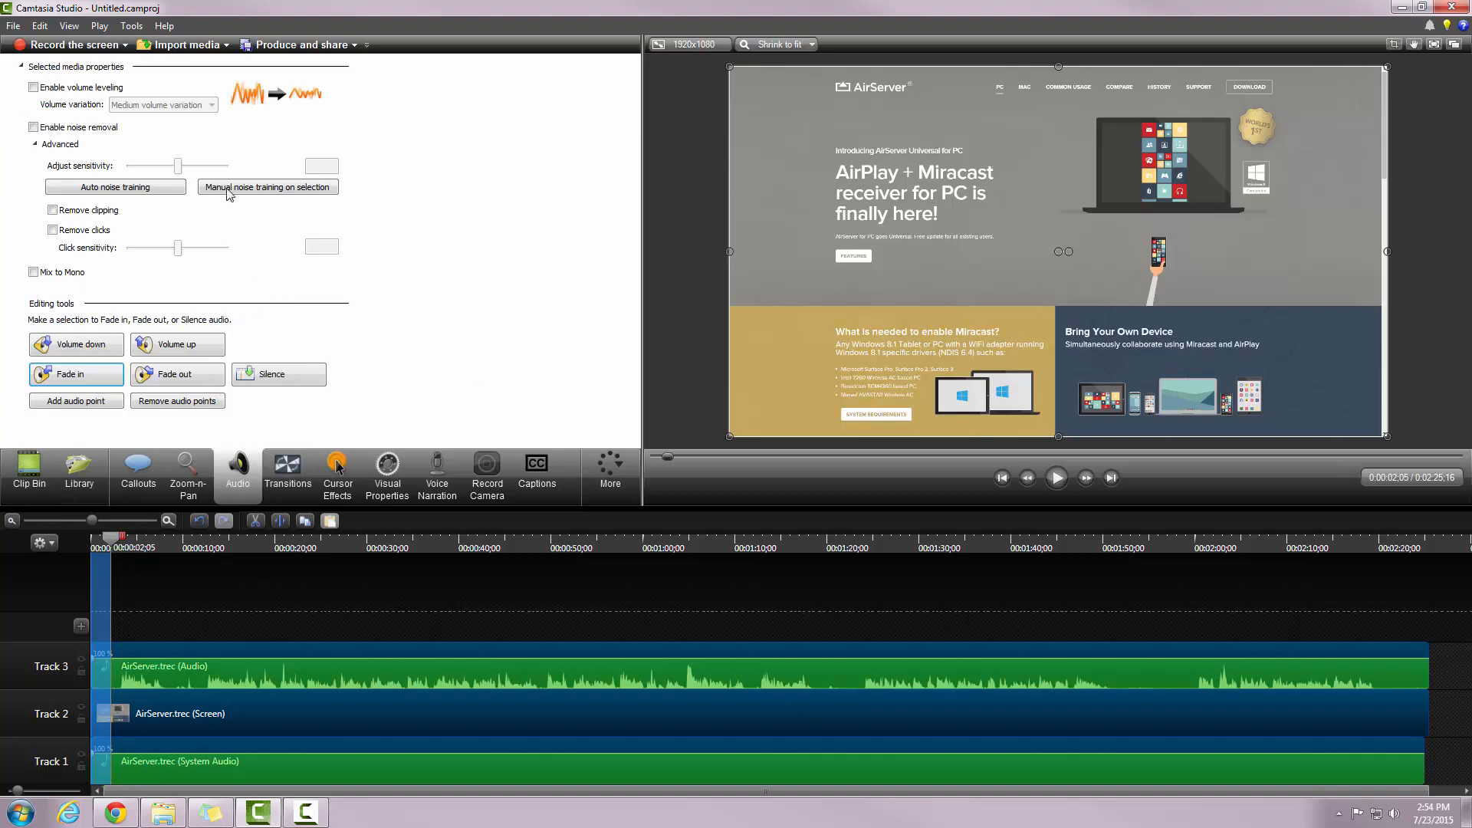
Step: Train noise removal on the selected seconds at sensitivity 50, then heighten Track 3
left_click(35, 144)
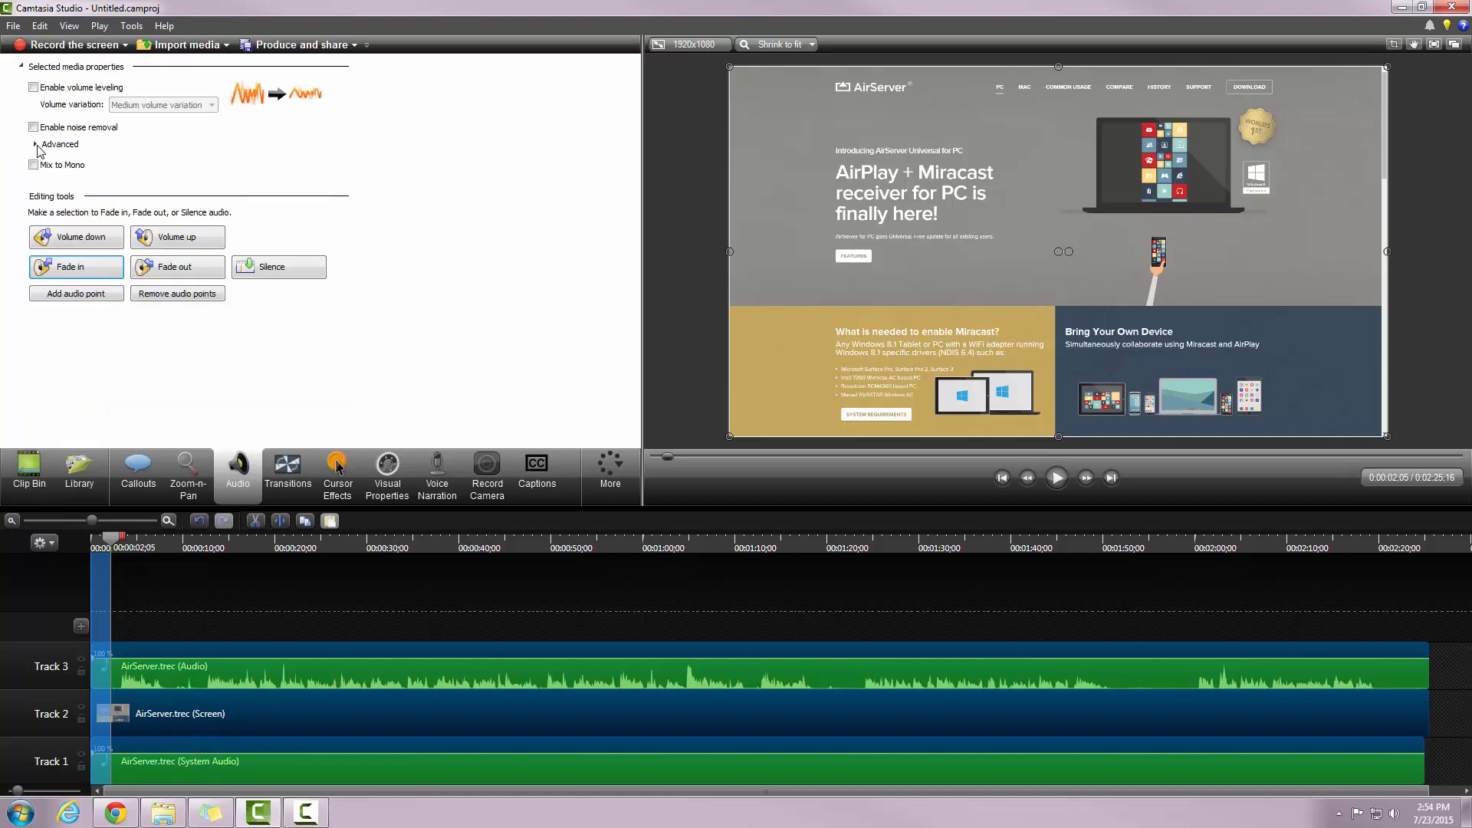
left_click(36, 144)
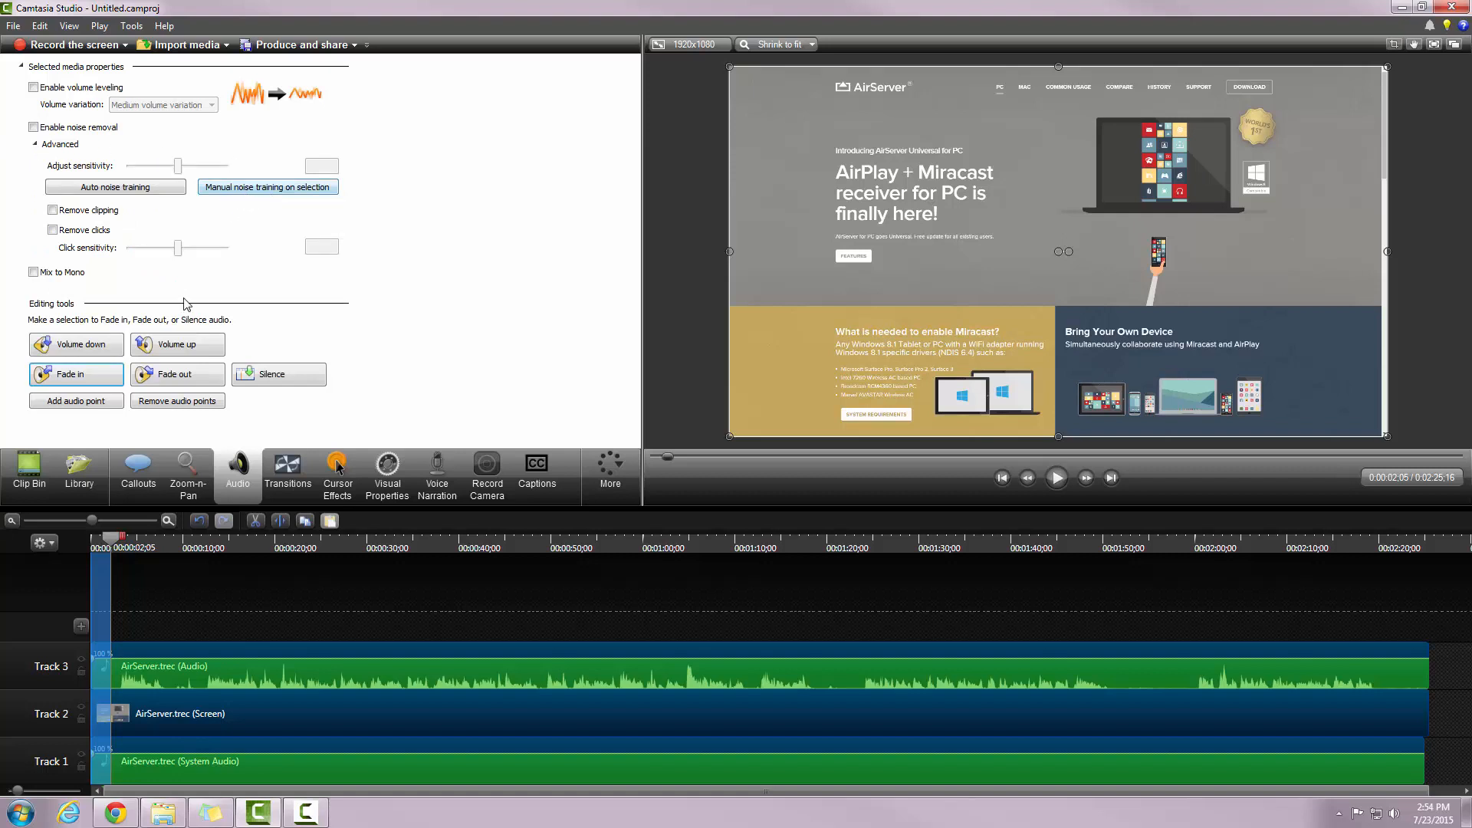
left_click(247, 191)
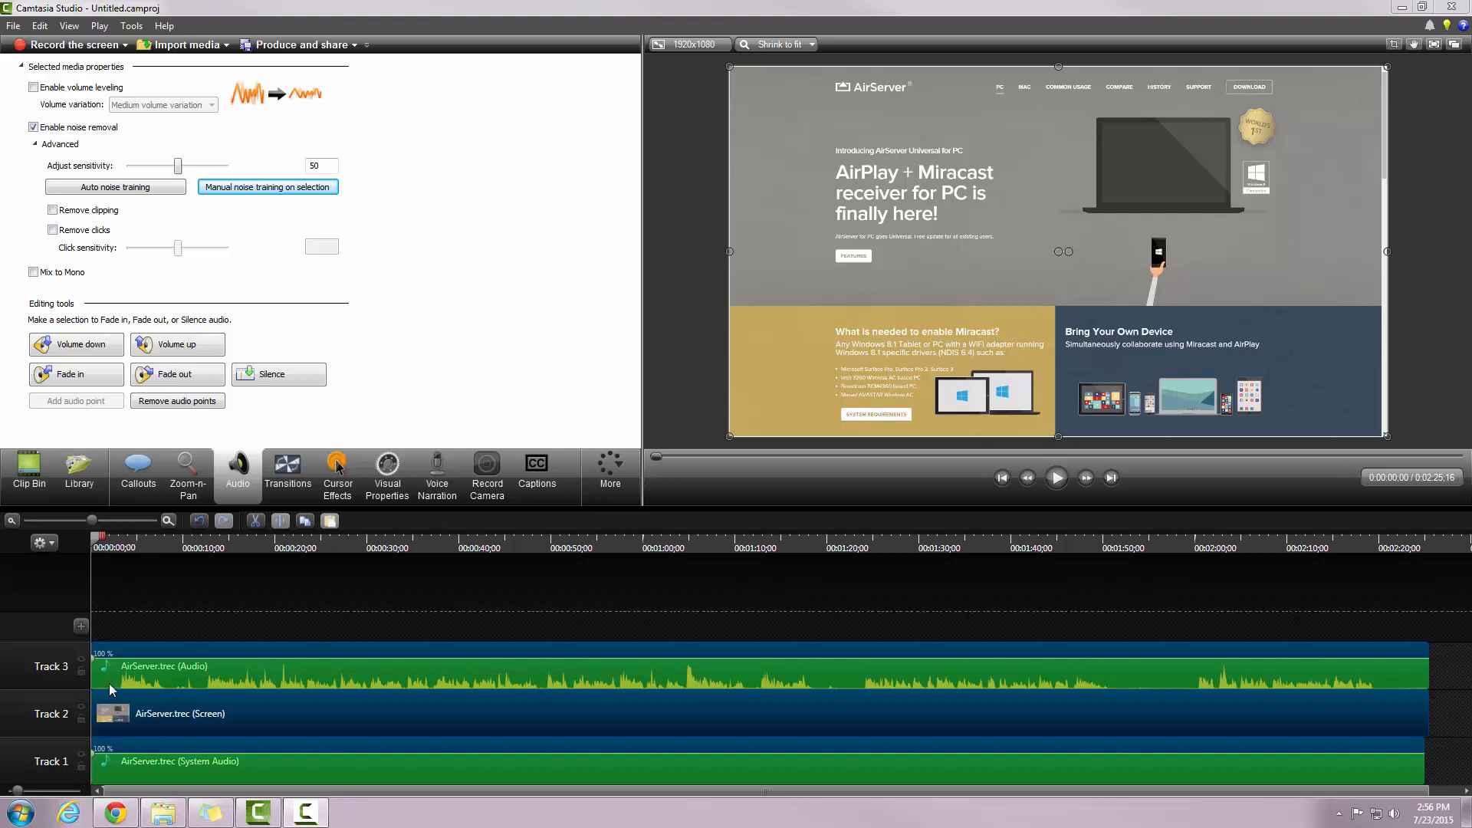
left_click_drag(62, 640, 62, 592)
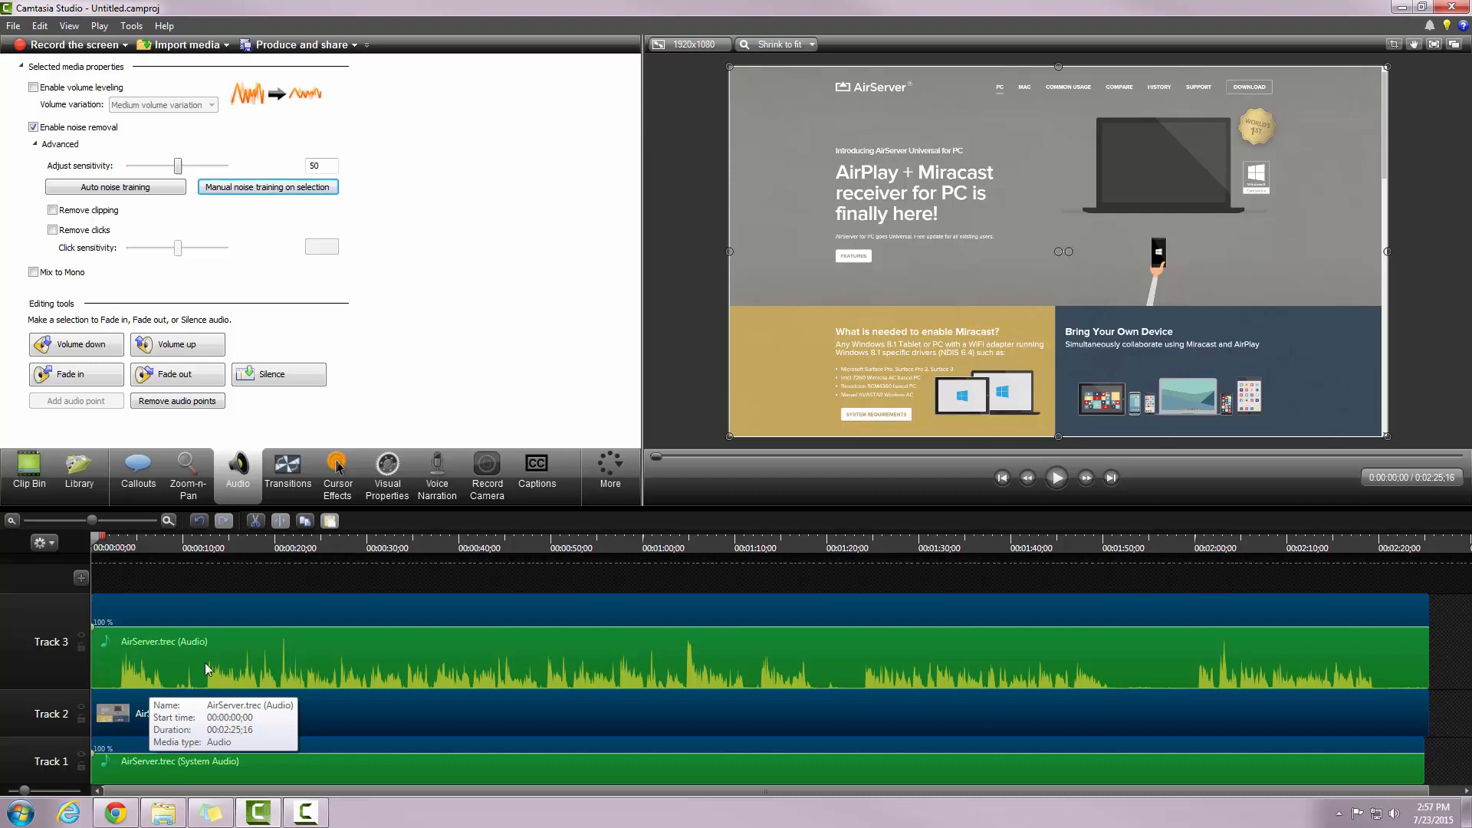
Step: Trim the starts of the Track 3 audio, screen and system audio clips to 0:00:12;10
left_click_drag(102, 546, 209, 581)
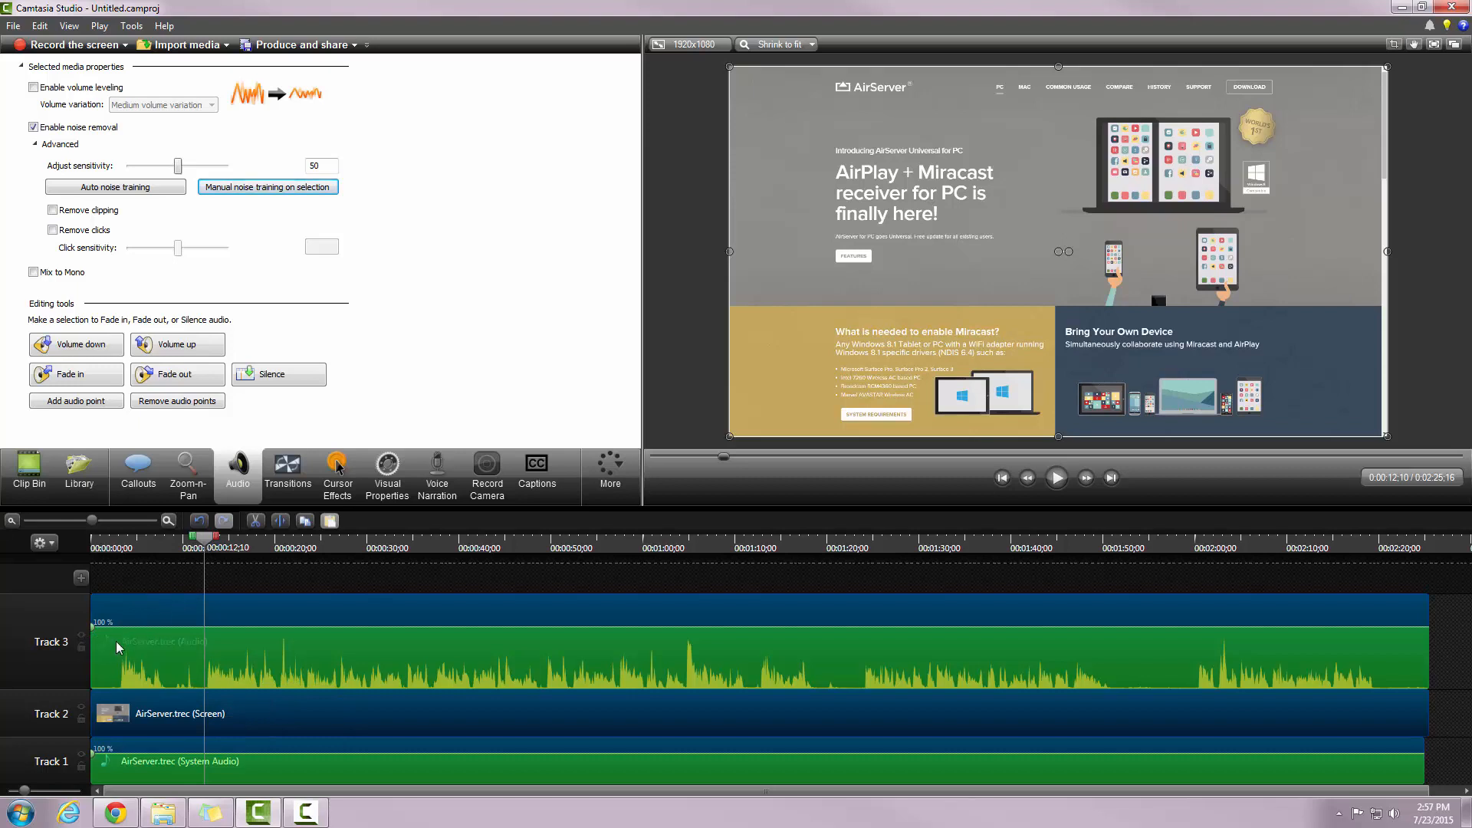
left_click_drag(104, 647, 202, 655)
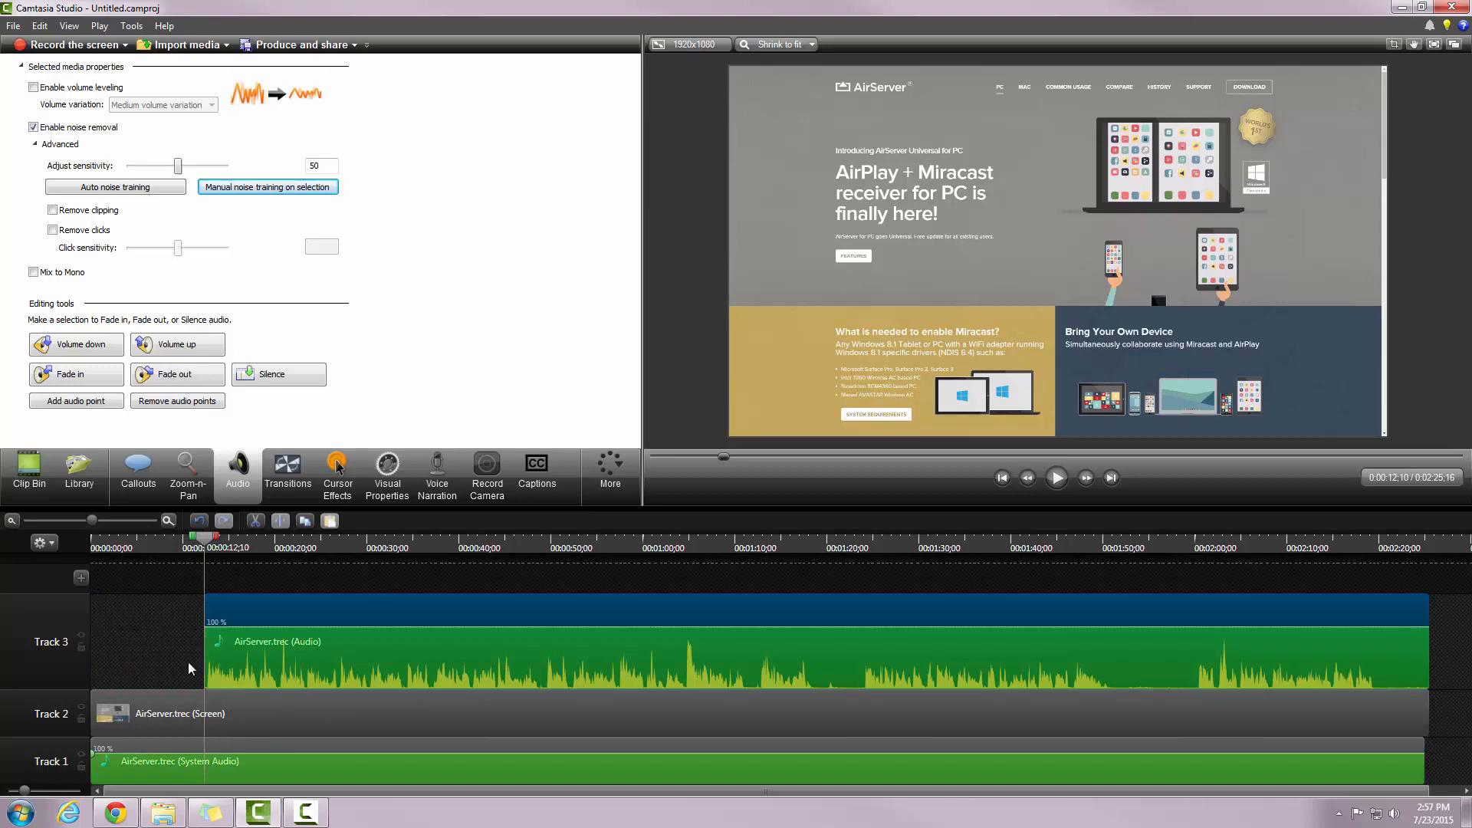
left_click_drag(90, 704, 204, 714)
left_click_drag(111, 752, 201, 749)
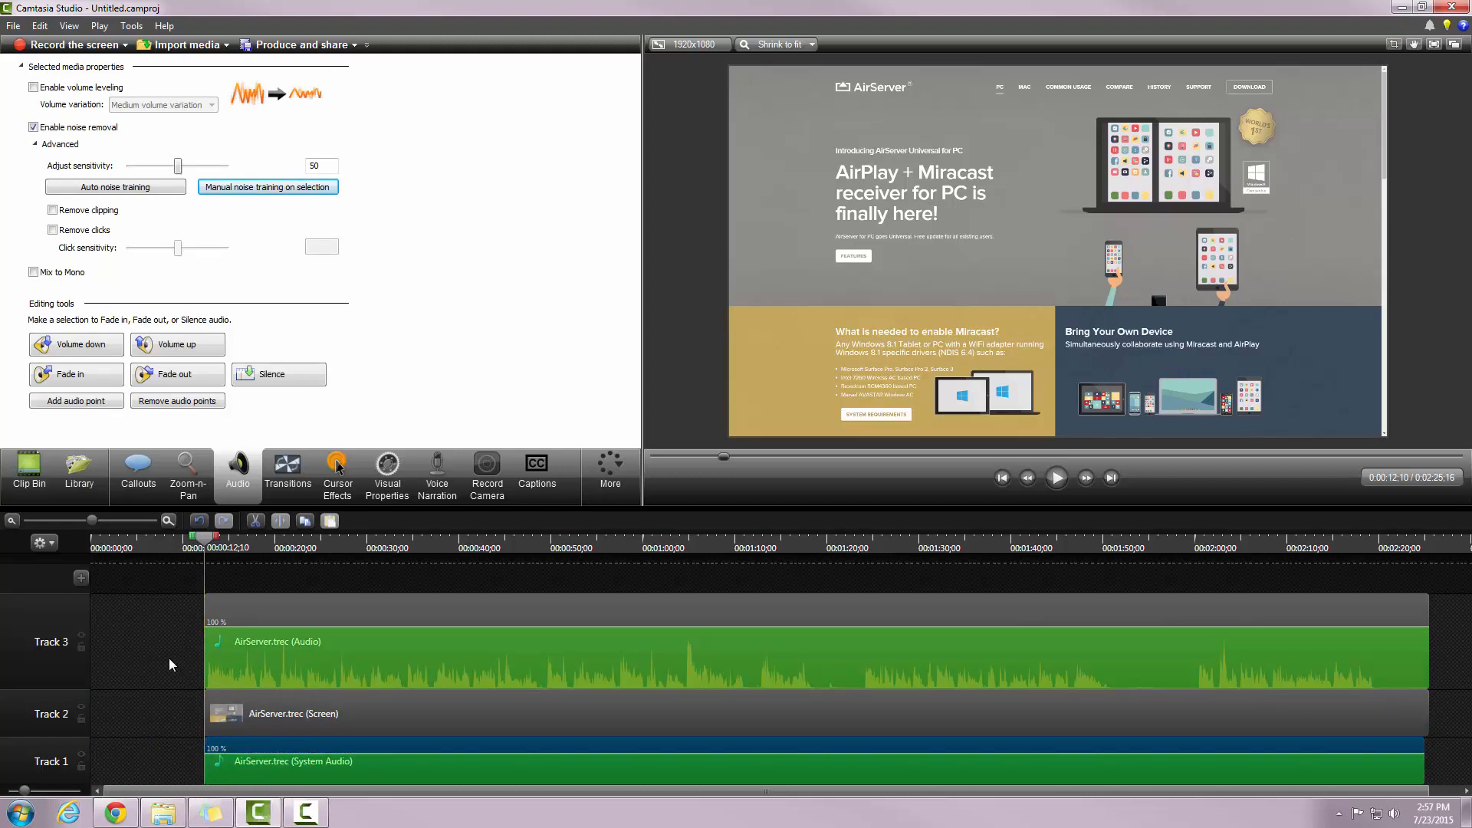
Step: Marquee-select all three clips and slide them left to begin at 0:00
left_click(141, 627)
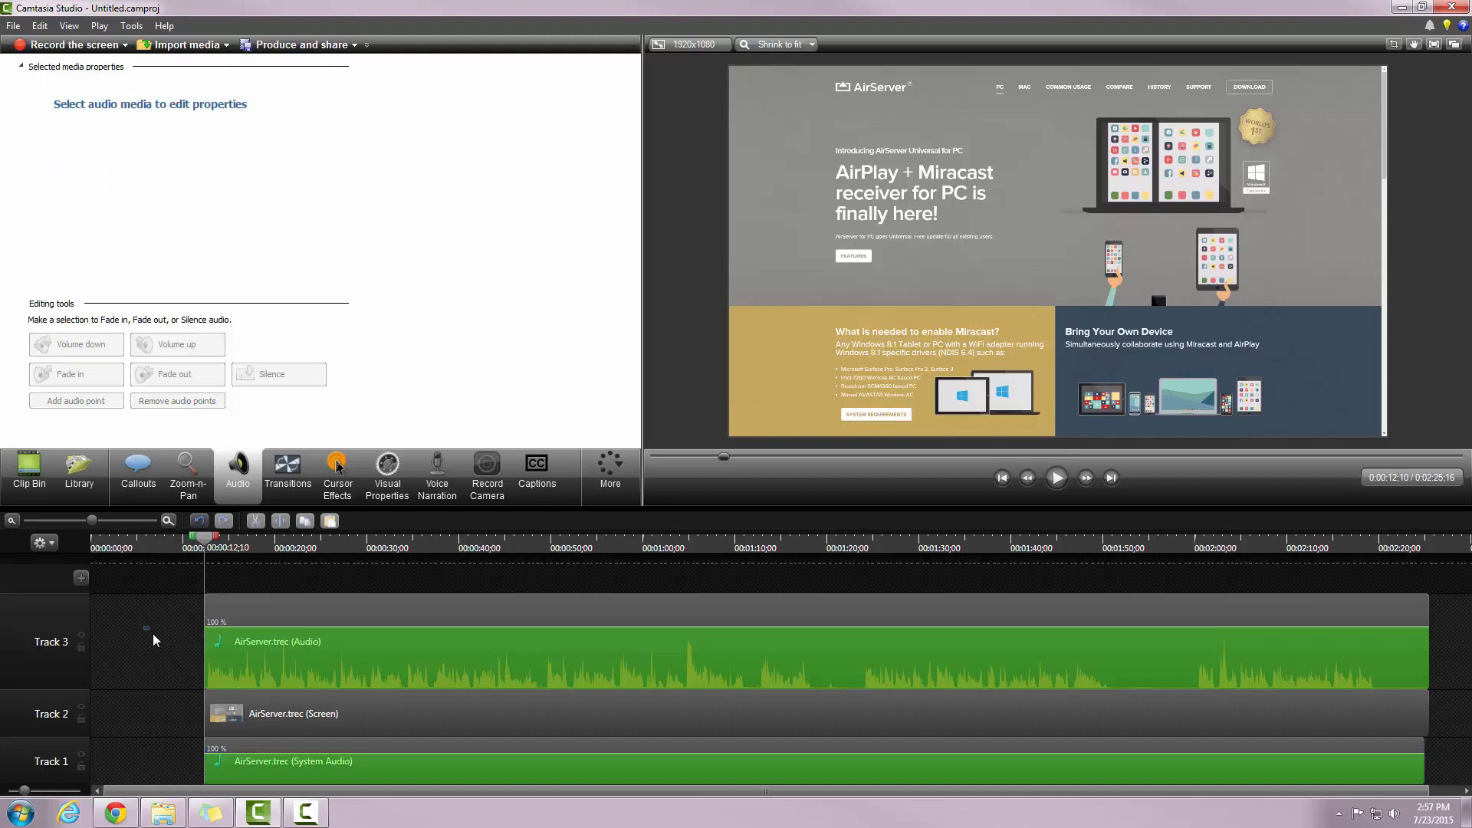
left_click_drag(187, 660, 268, 762)
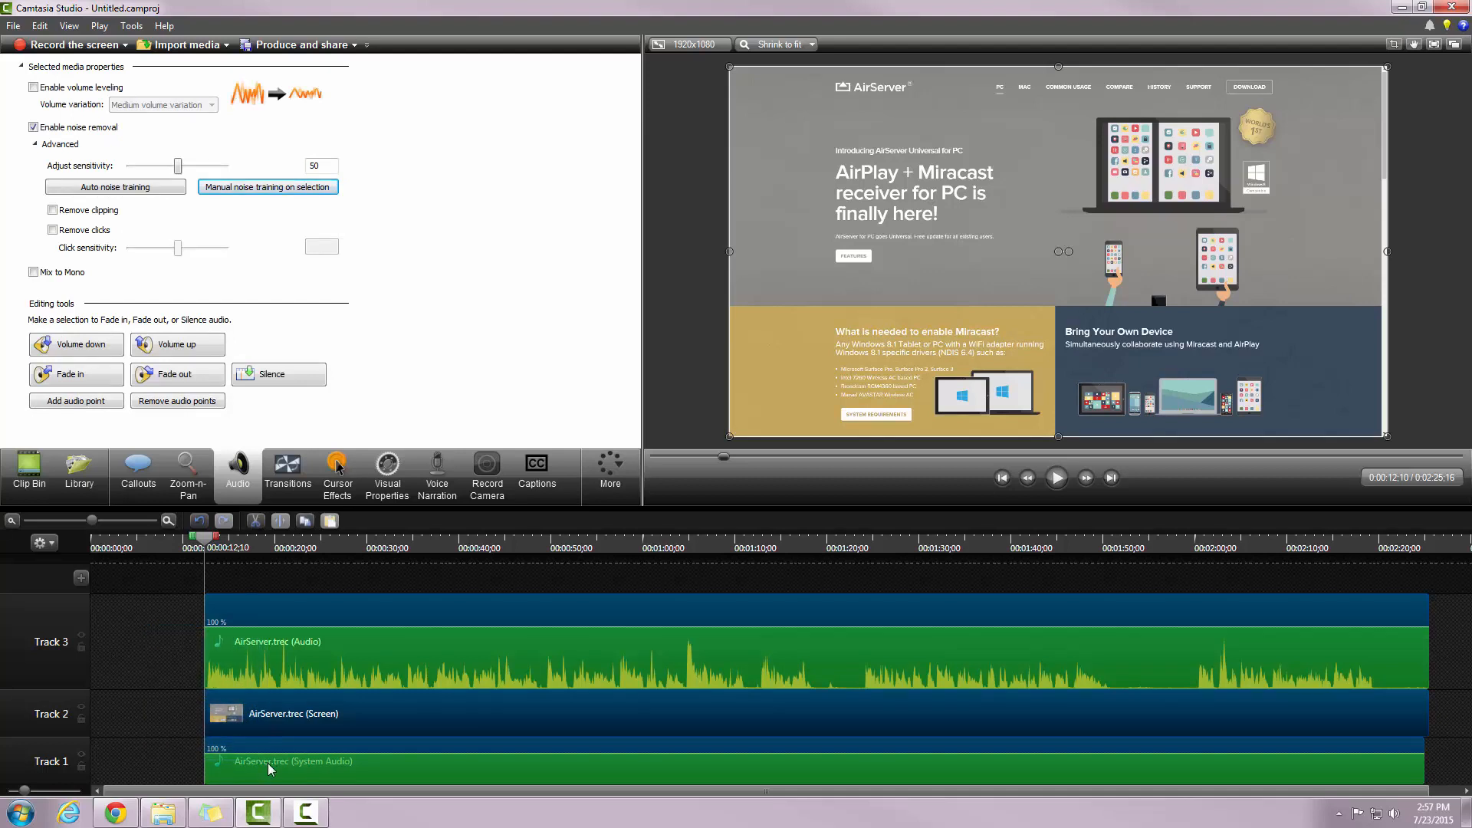
left_click_drag(246, 613, 110, 636)
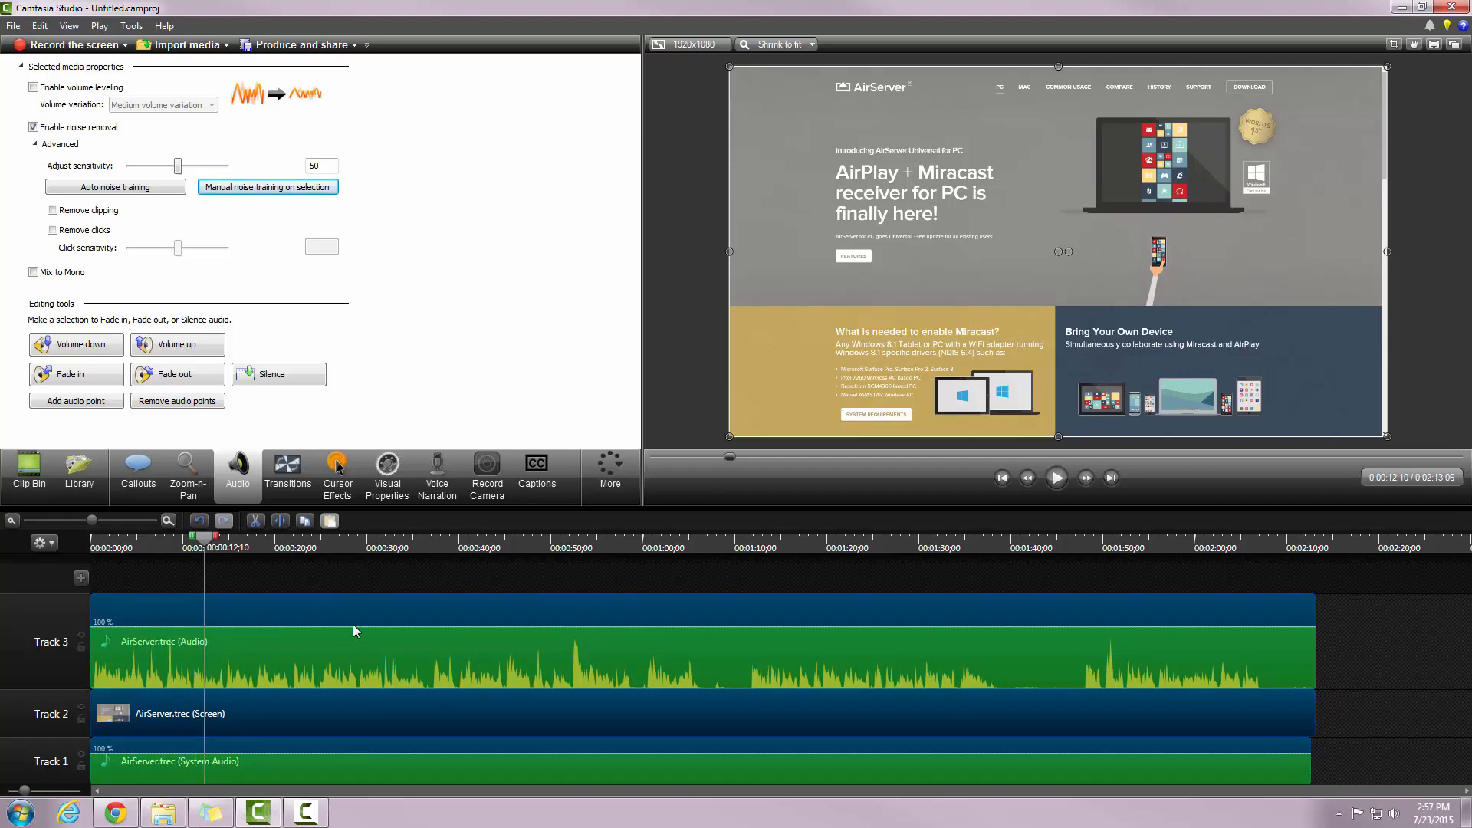
Step: Preview the AirServer download page from about 0:59 to 1:05, then zoom the timeline in twice
left_click_drag(207, 547, 641, 669)
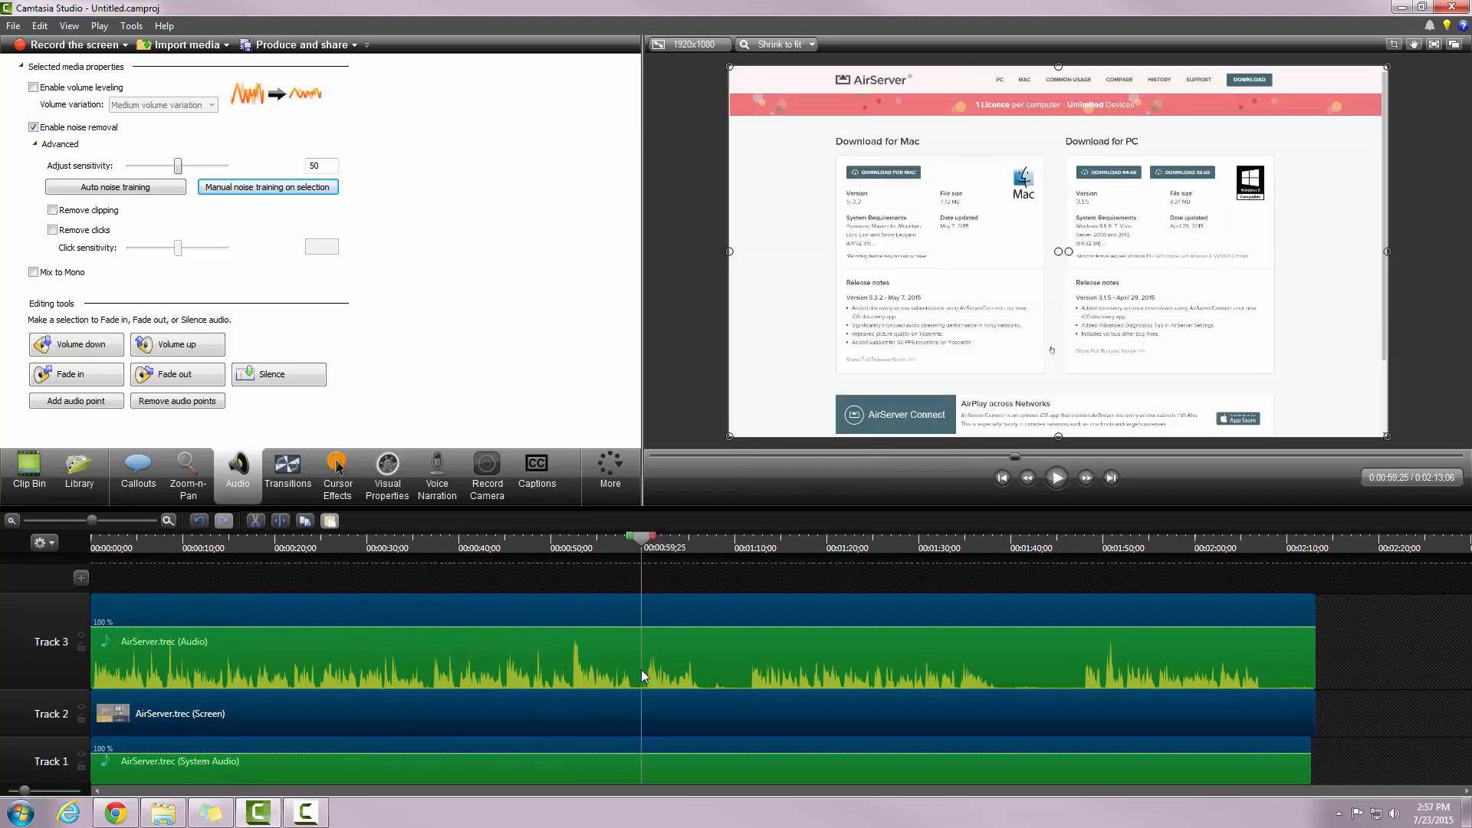
left_click(1055, 477)
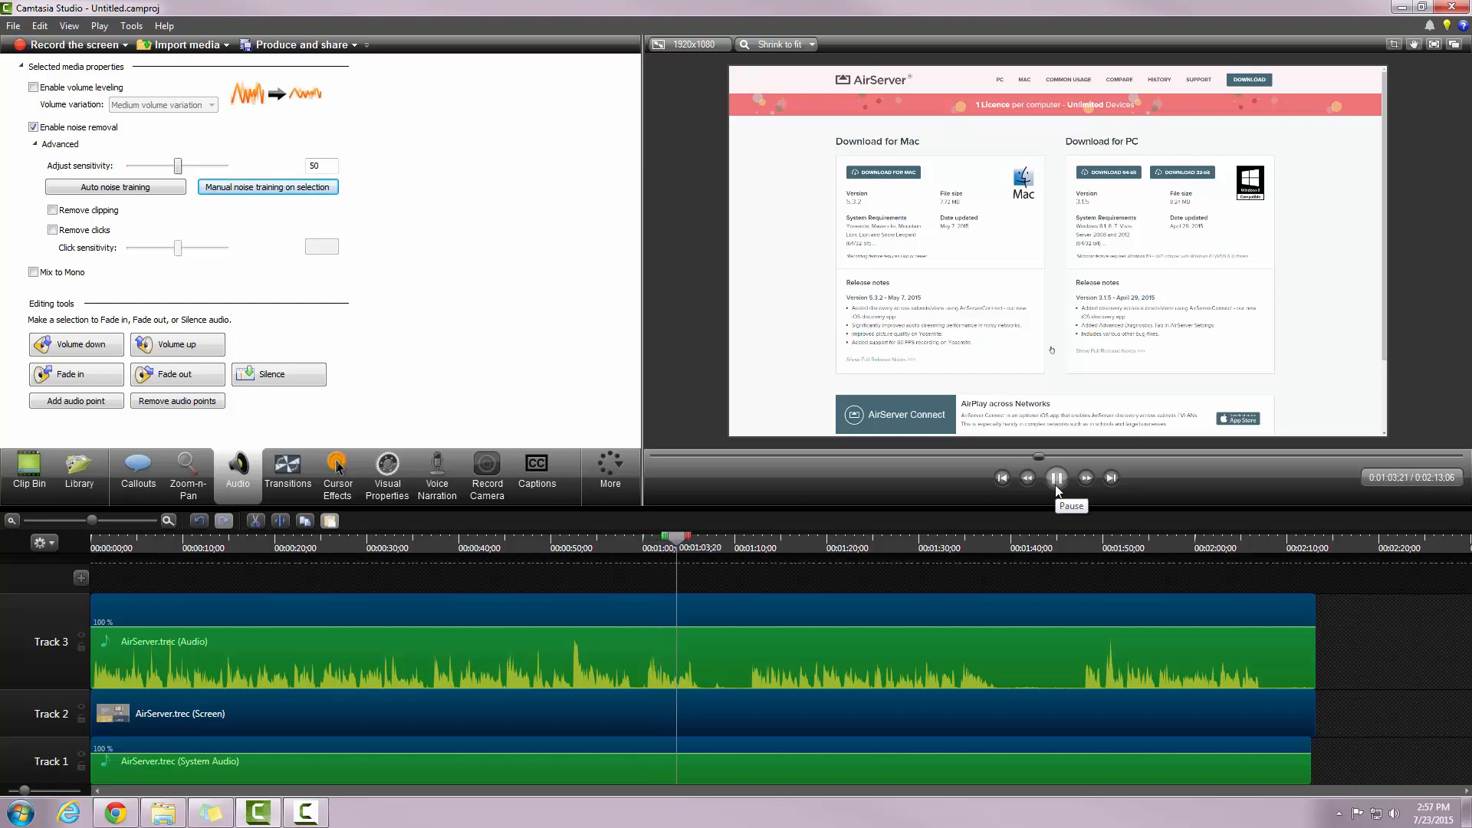
left_click(1056, 485)
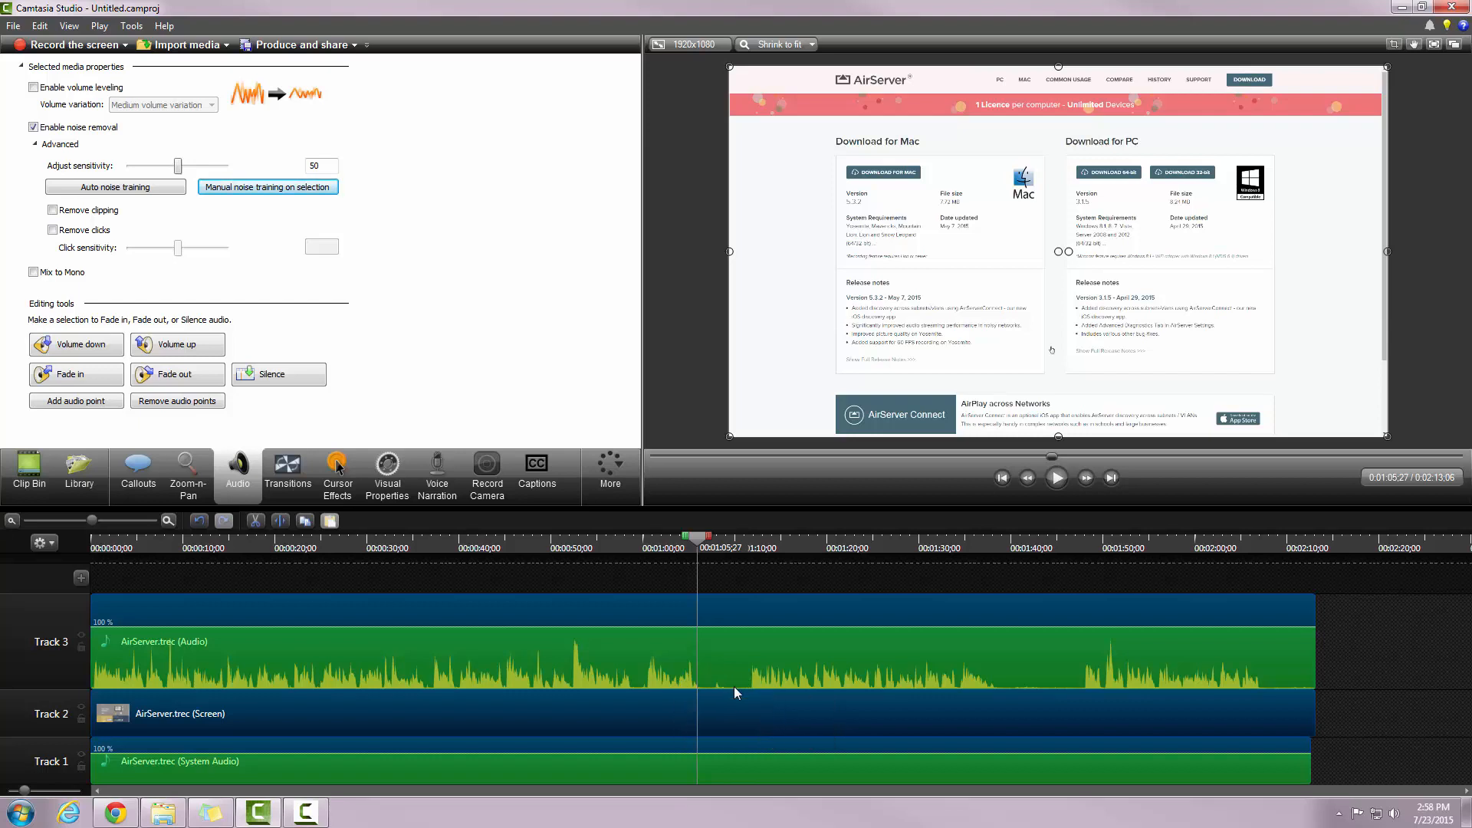
left_click(167, 520)
left_click(167, 520)
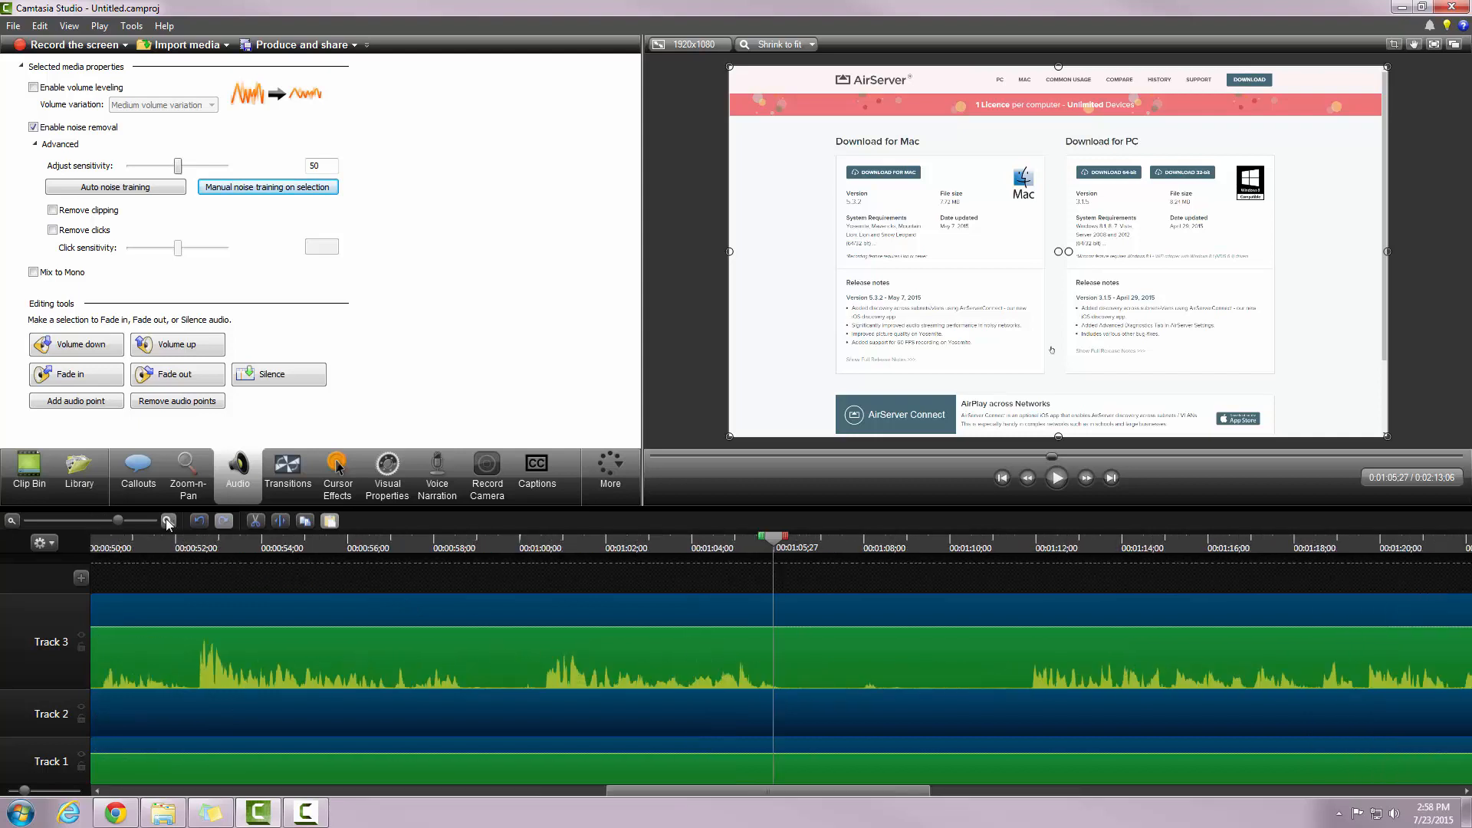
Step: Park the playhead at 0:00:59;08 and select the clips on Tracks 3, 2 and 1
left_click_drag(773, 552, 484, 598)
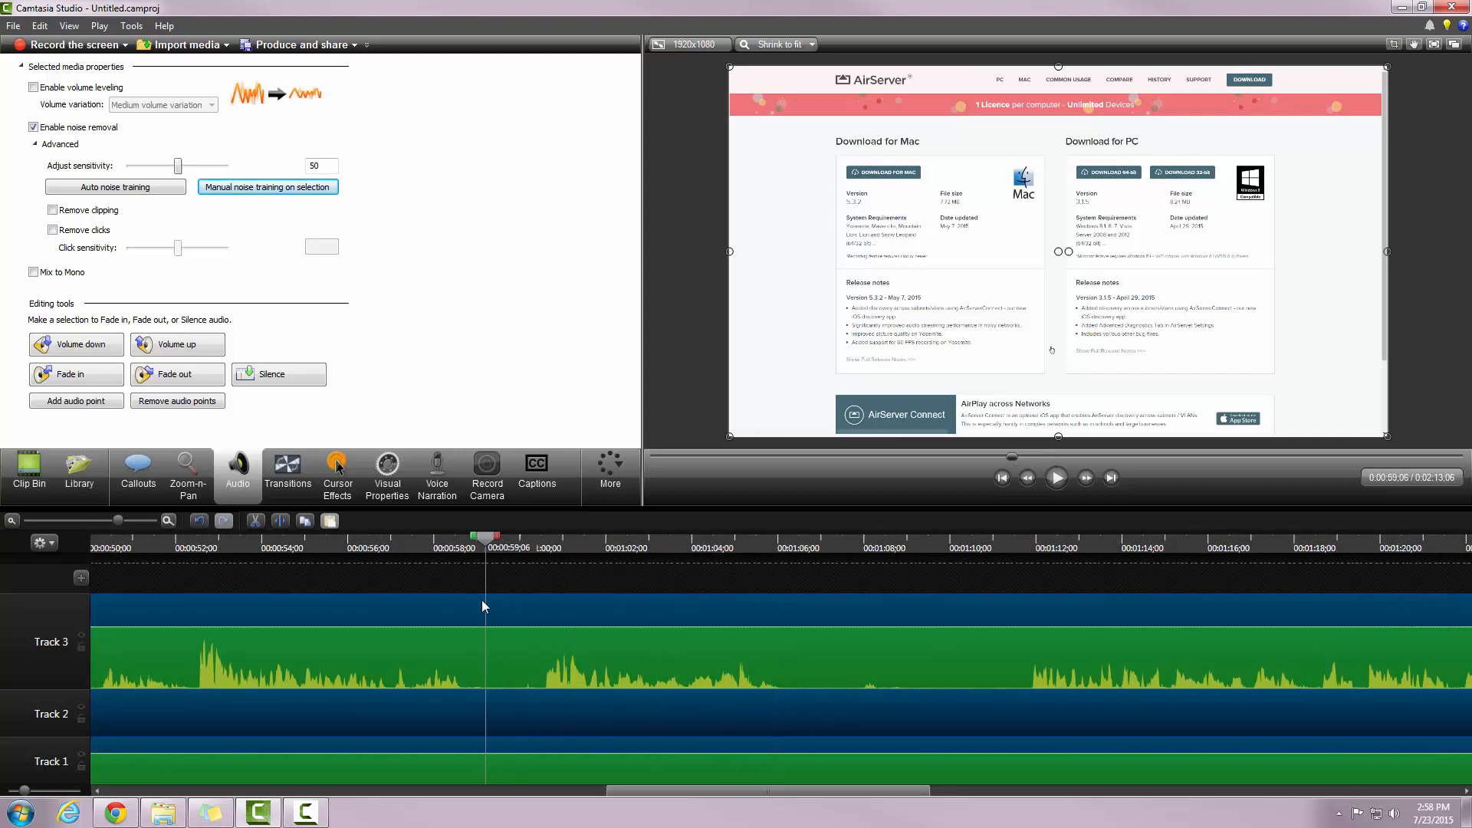
left_click_drag(499, 536, 1038, 638)
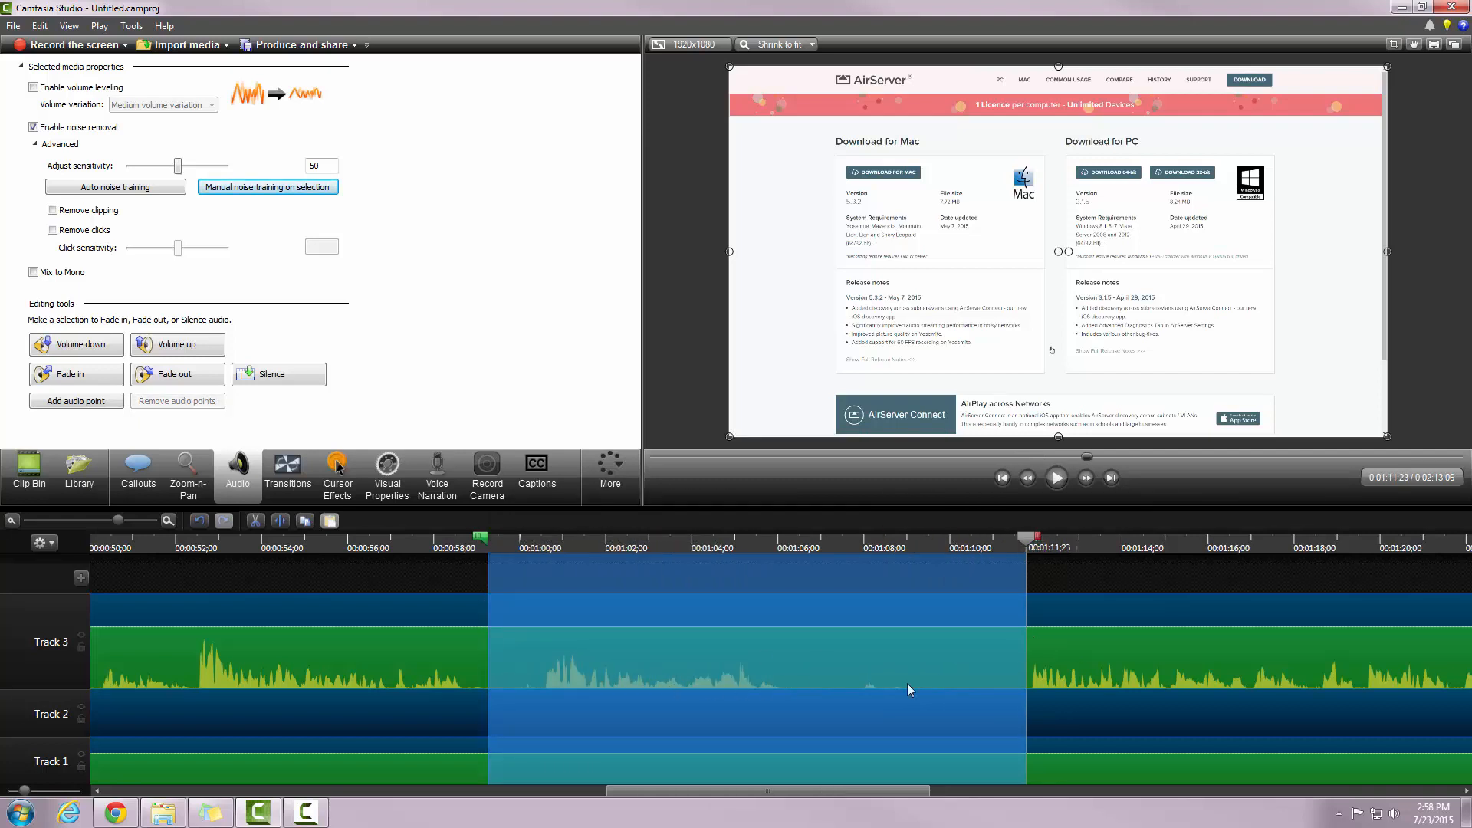
left_click(488, 540)
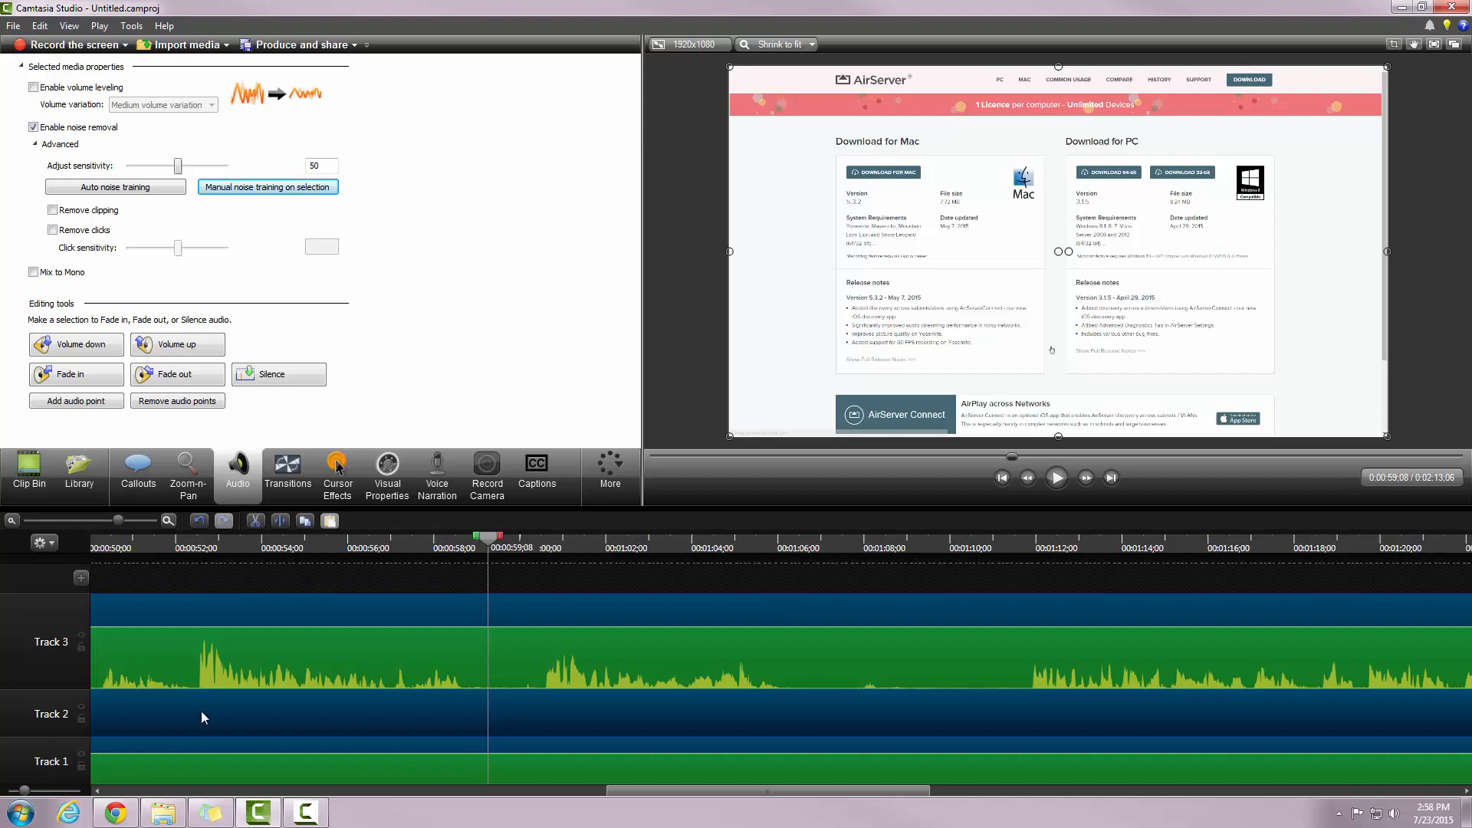
left_click(270, 609)
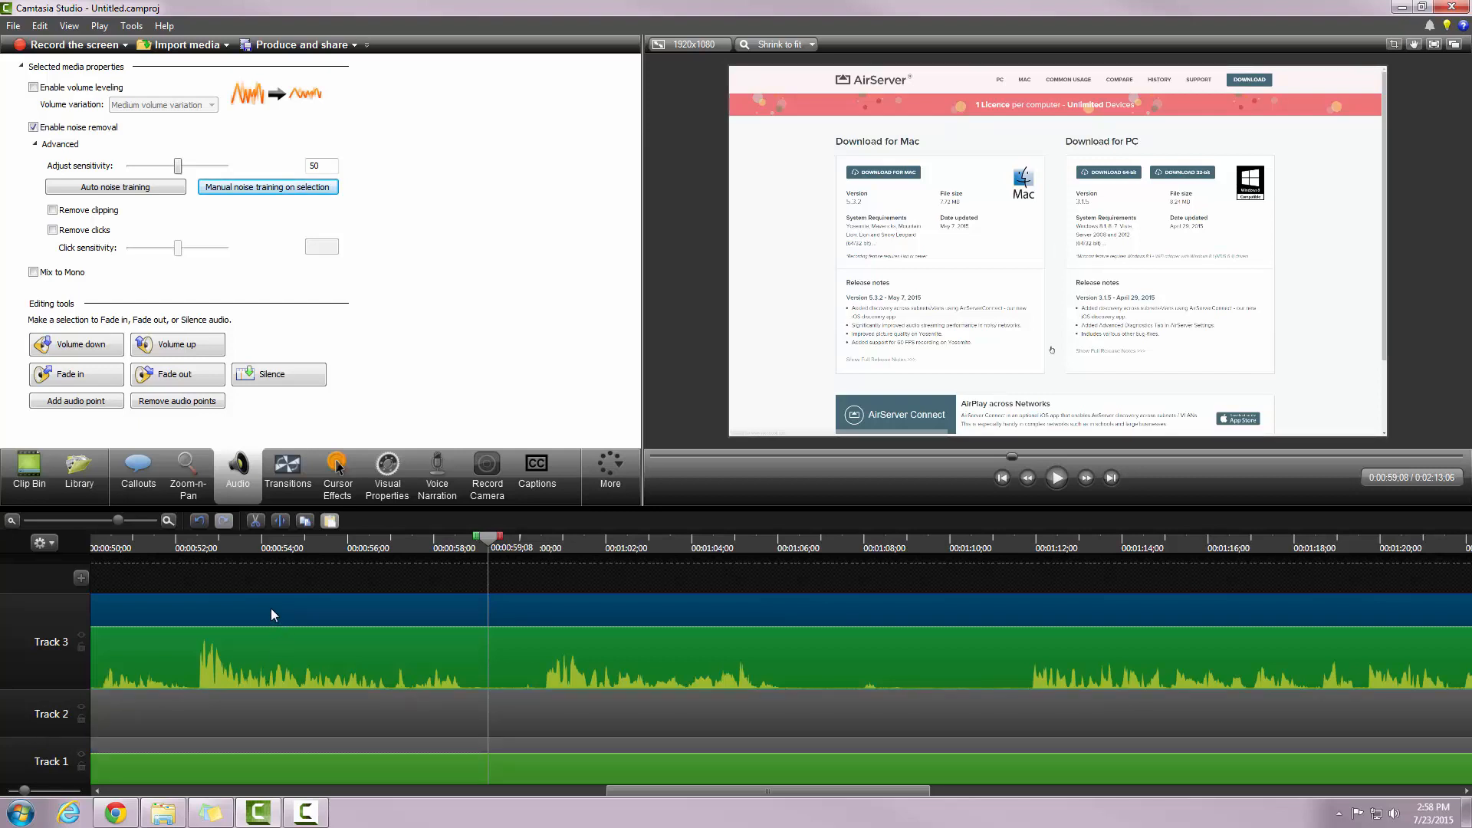
left_click(282, 709)
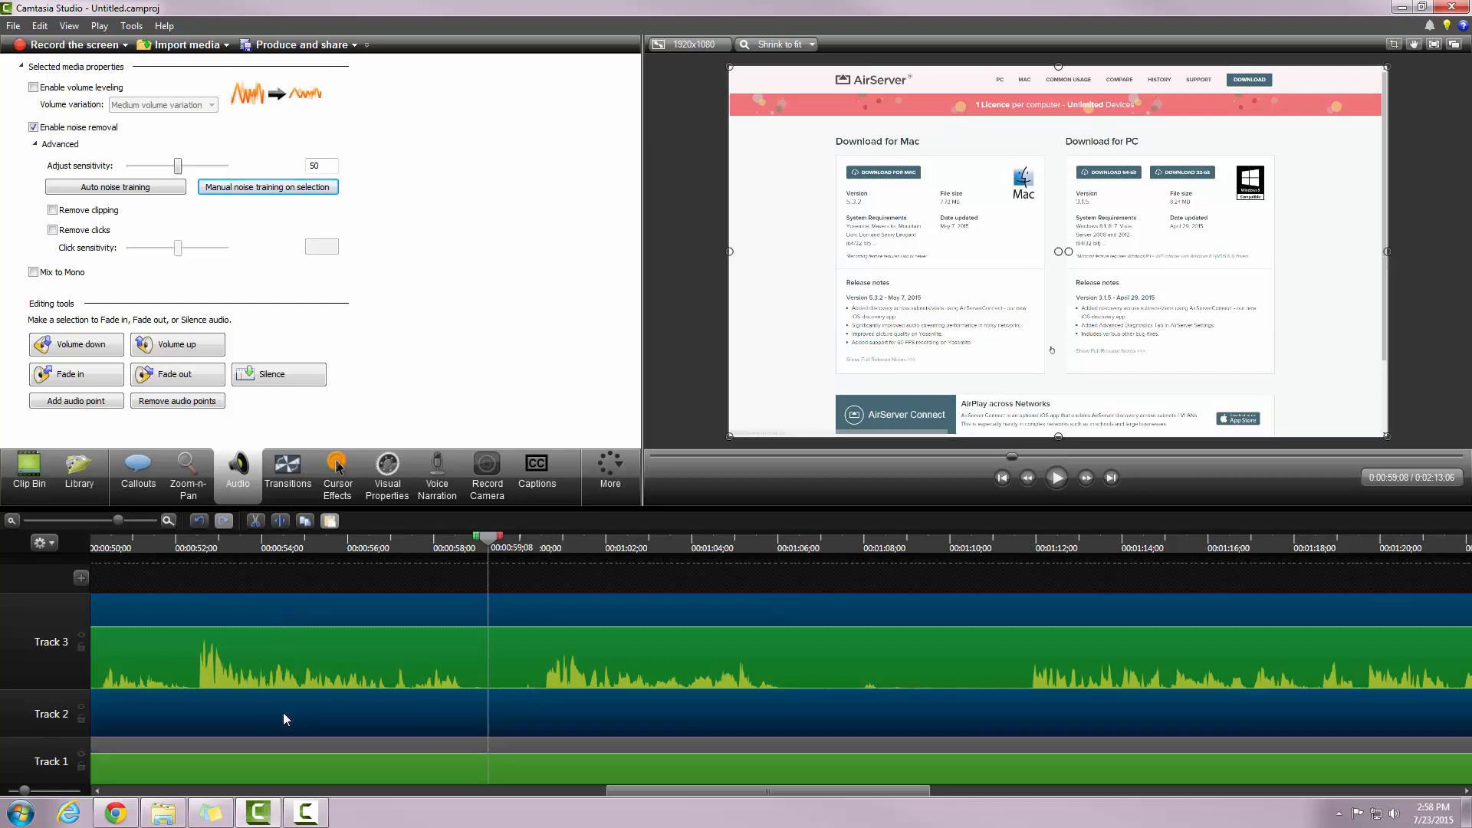
left_click(285, 754)
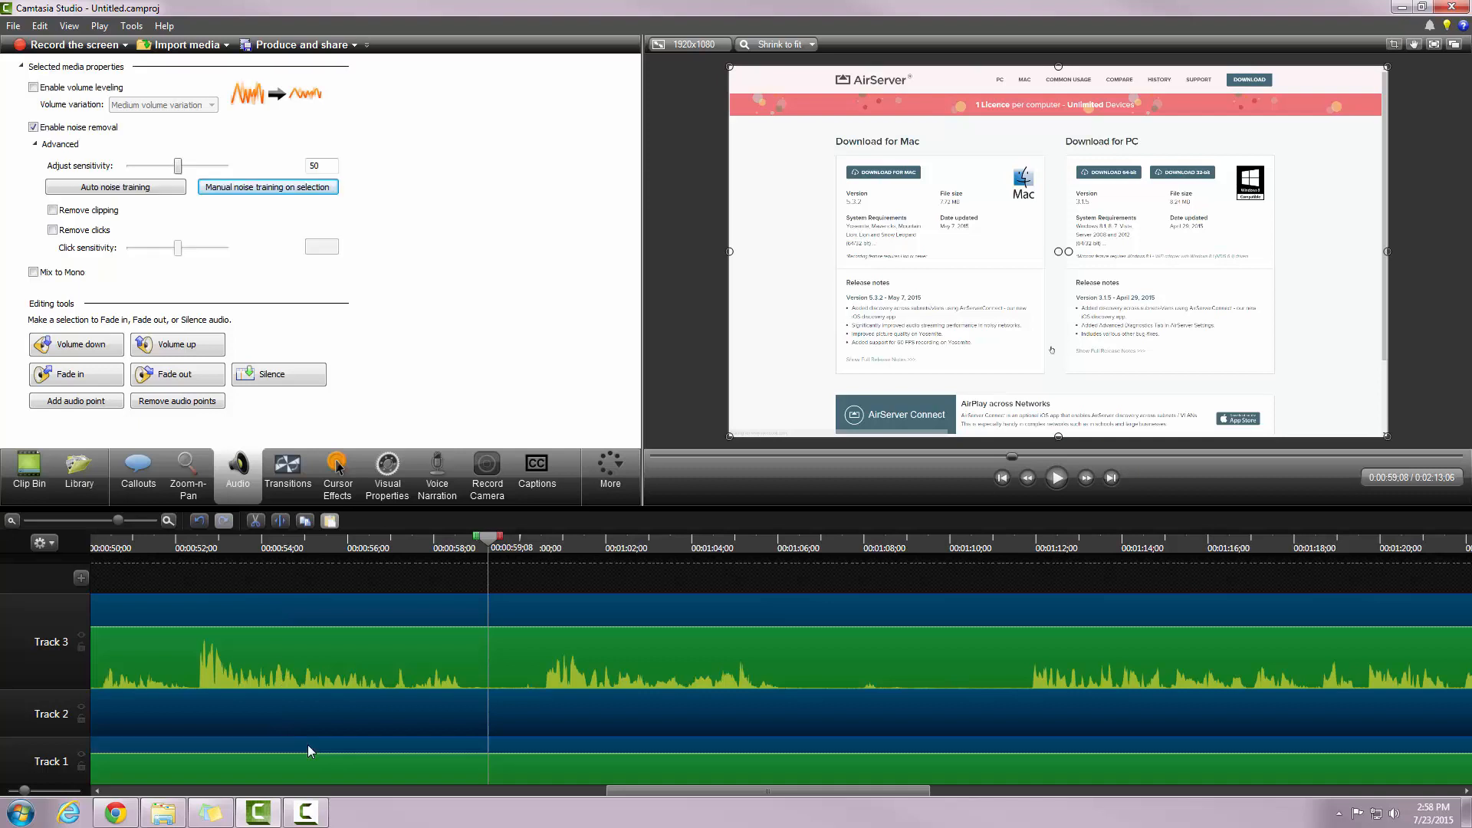
Step: Split all three tracks at 0:00:59;08, trim the later clips to start at 01:10;18, and slide them left
left_click(278, 523)
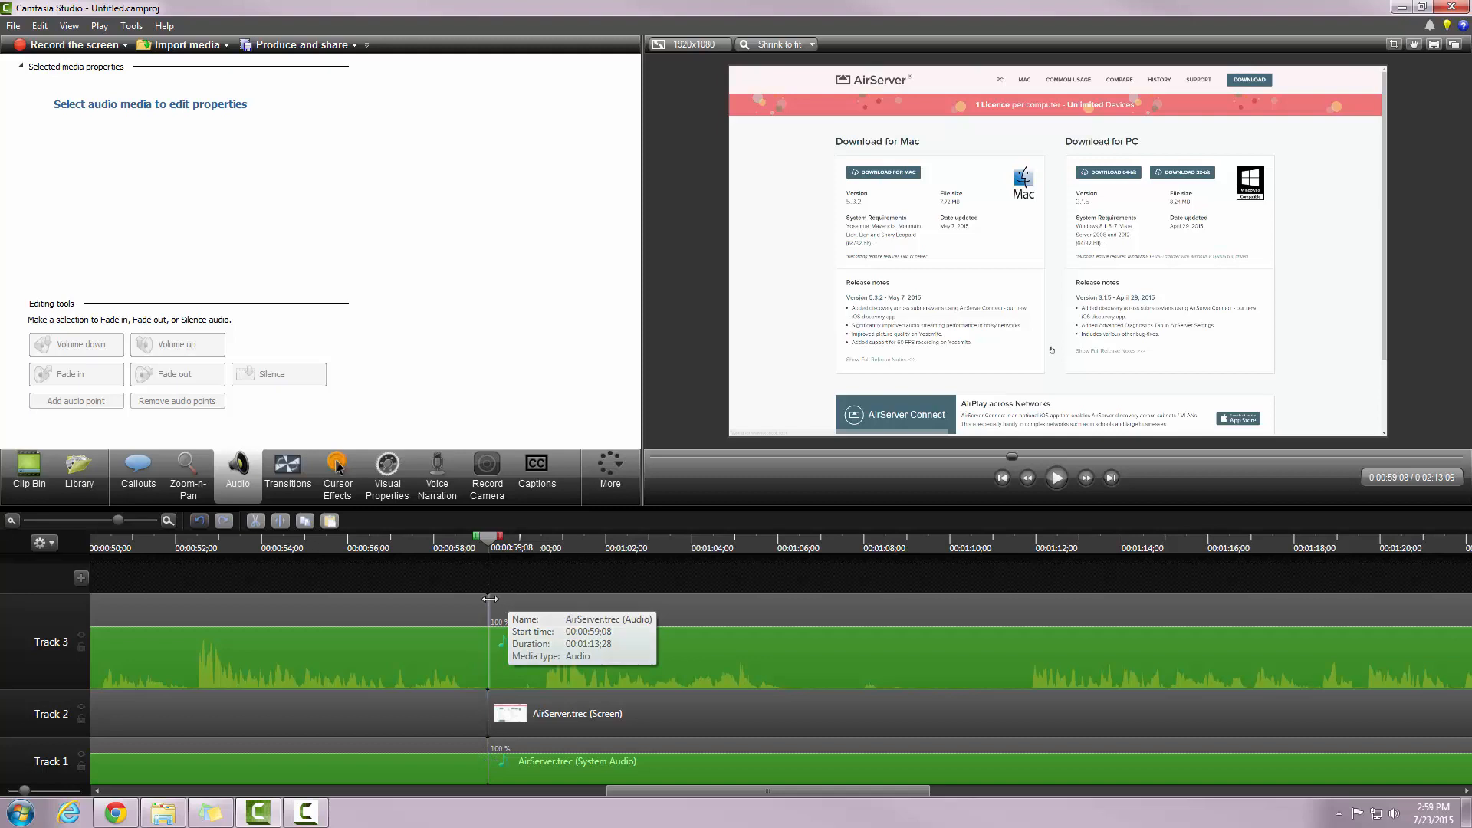
left_click_drag(490, 599, 1025, 665)
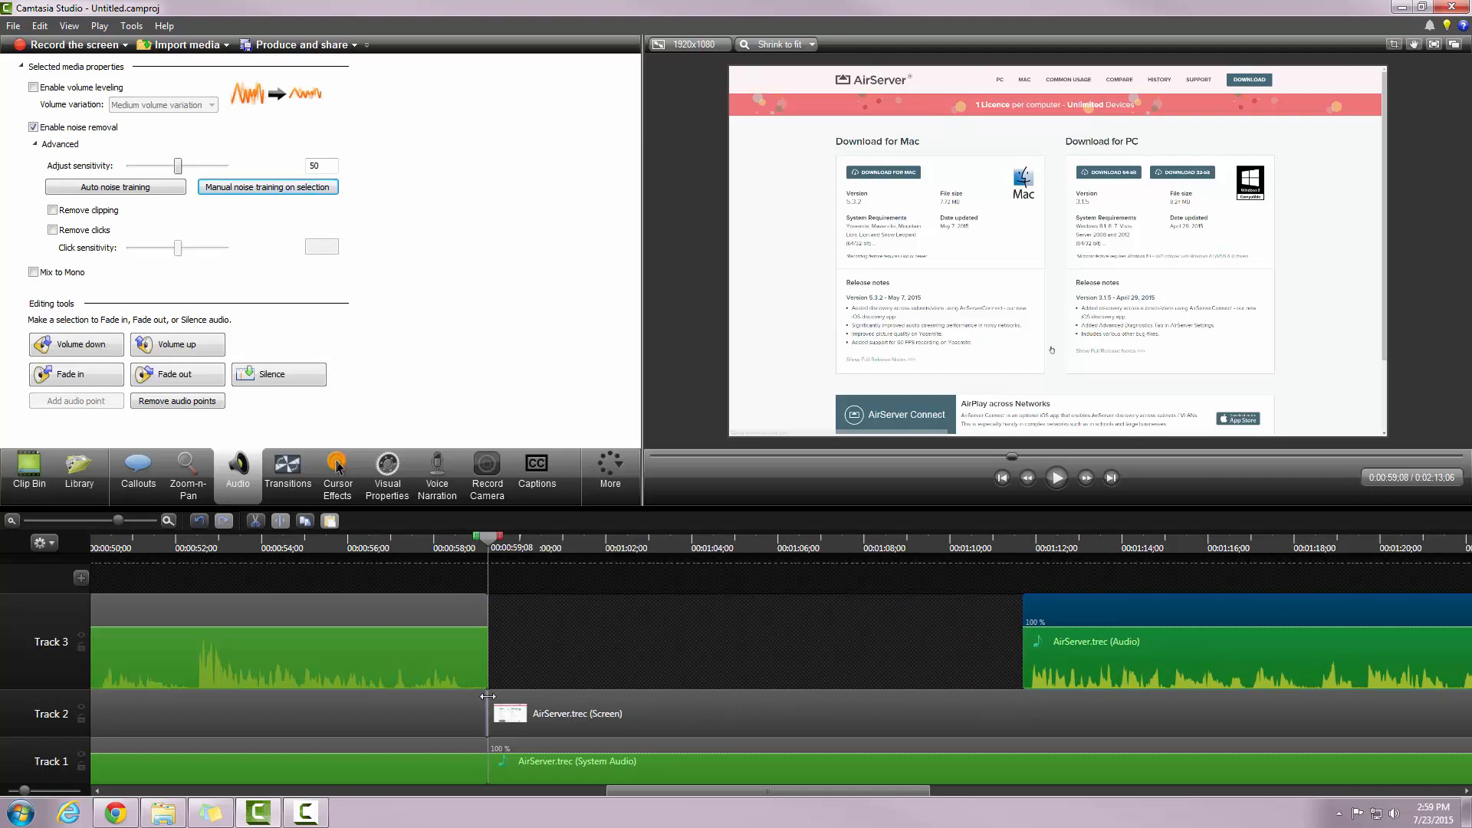
left_click_drag(487, 697, 1047, 717)
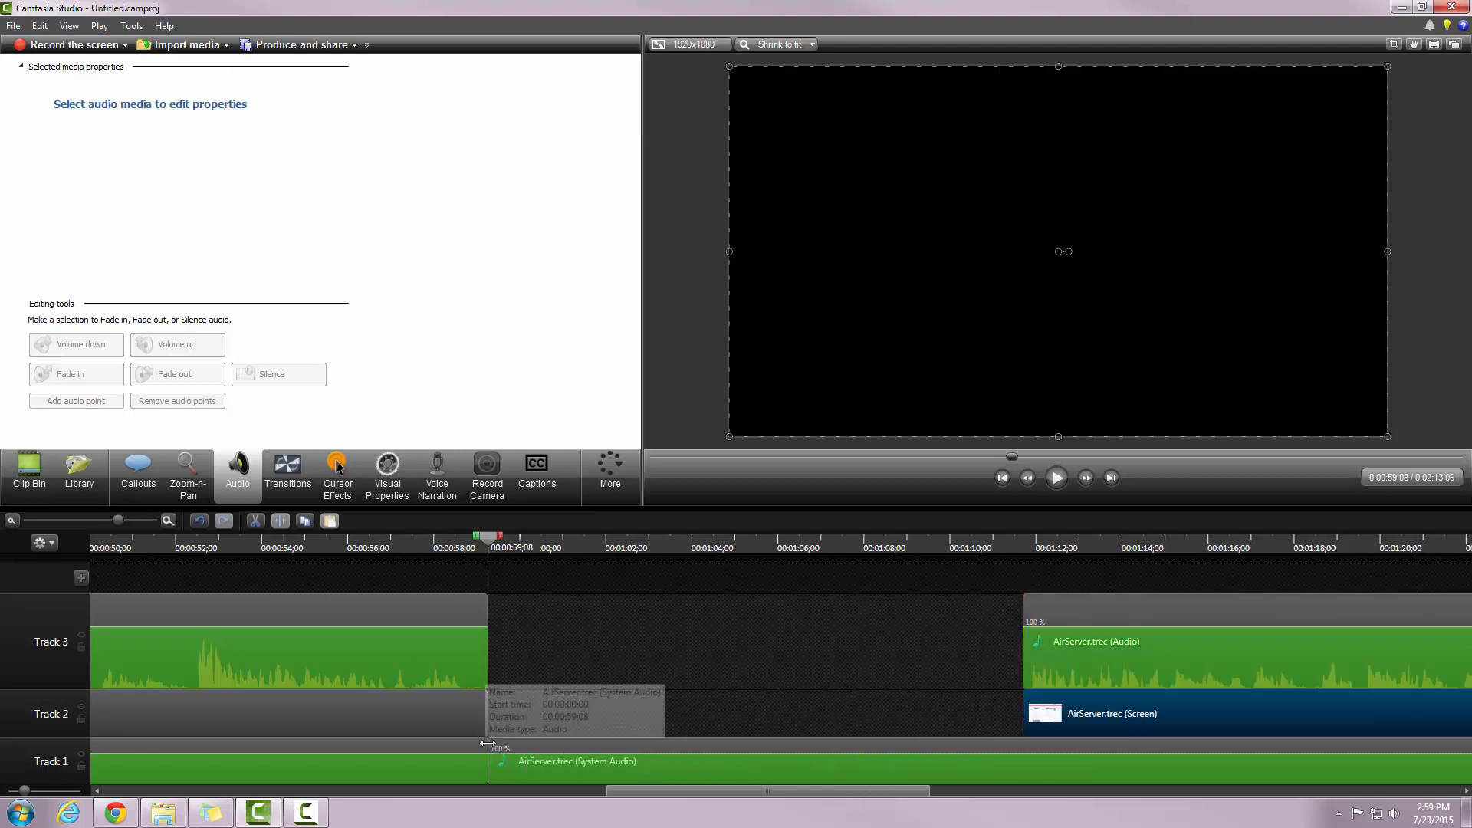
left_click_drag(484, 743, 1024, 746)
left_click_drag(945, 619, 1098, 750)
left_click_drag(1108, 613, 554, 632)
left_click(12, 520)
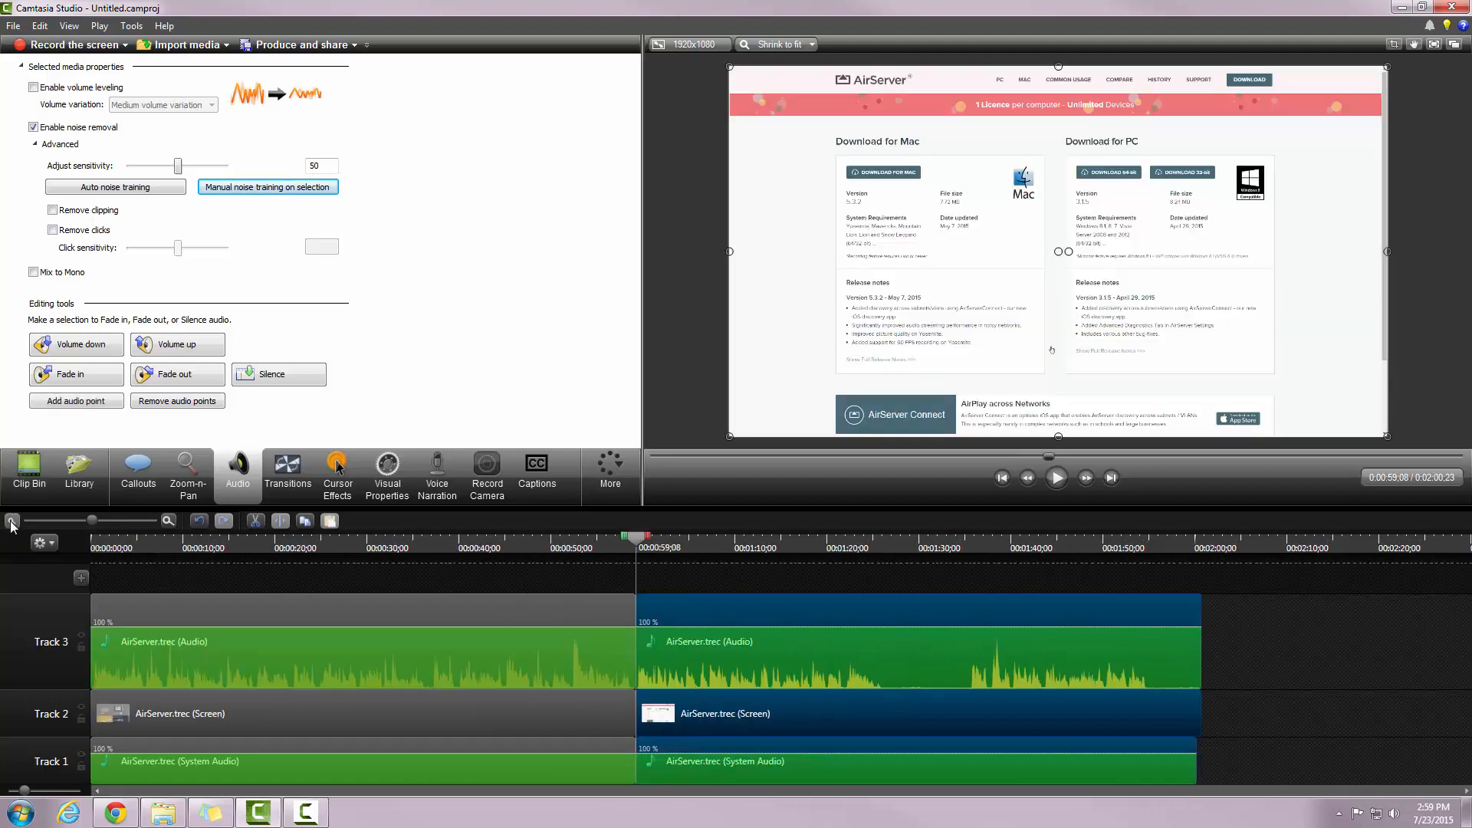
Step: Split all three tracks at 0:01:26;24
left_click_drag(894, 544, 958, 598)
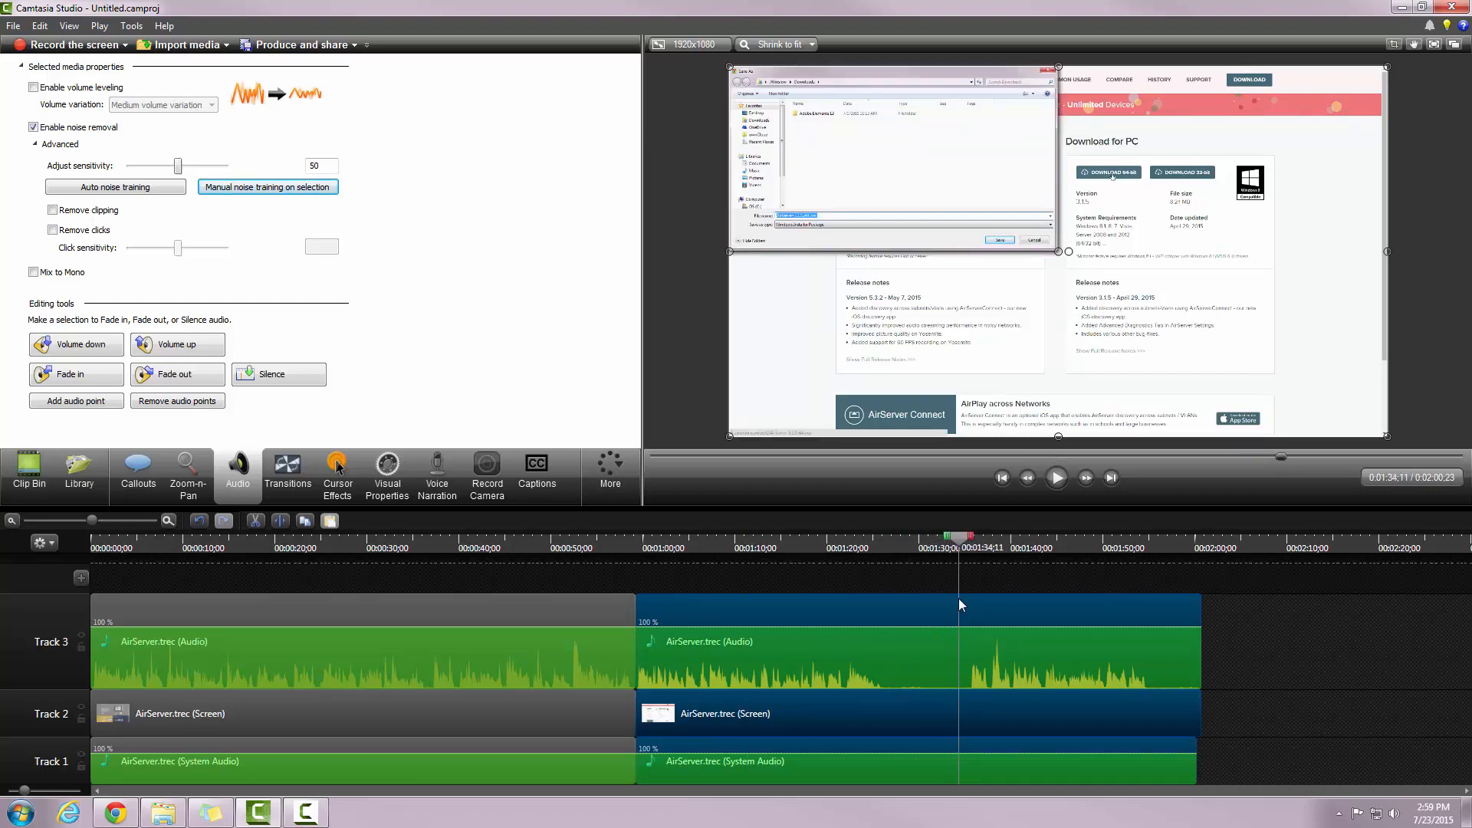
left_click_drag(962, 546, 891, 571)
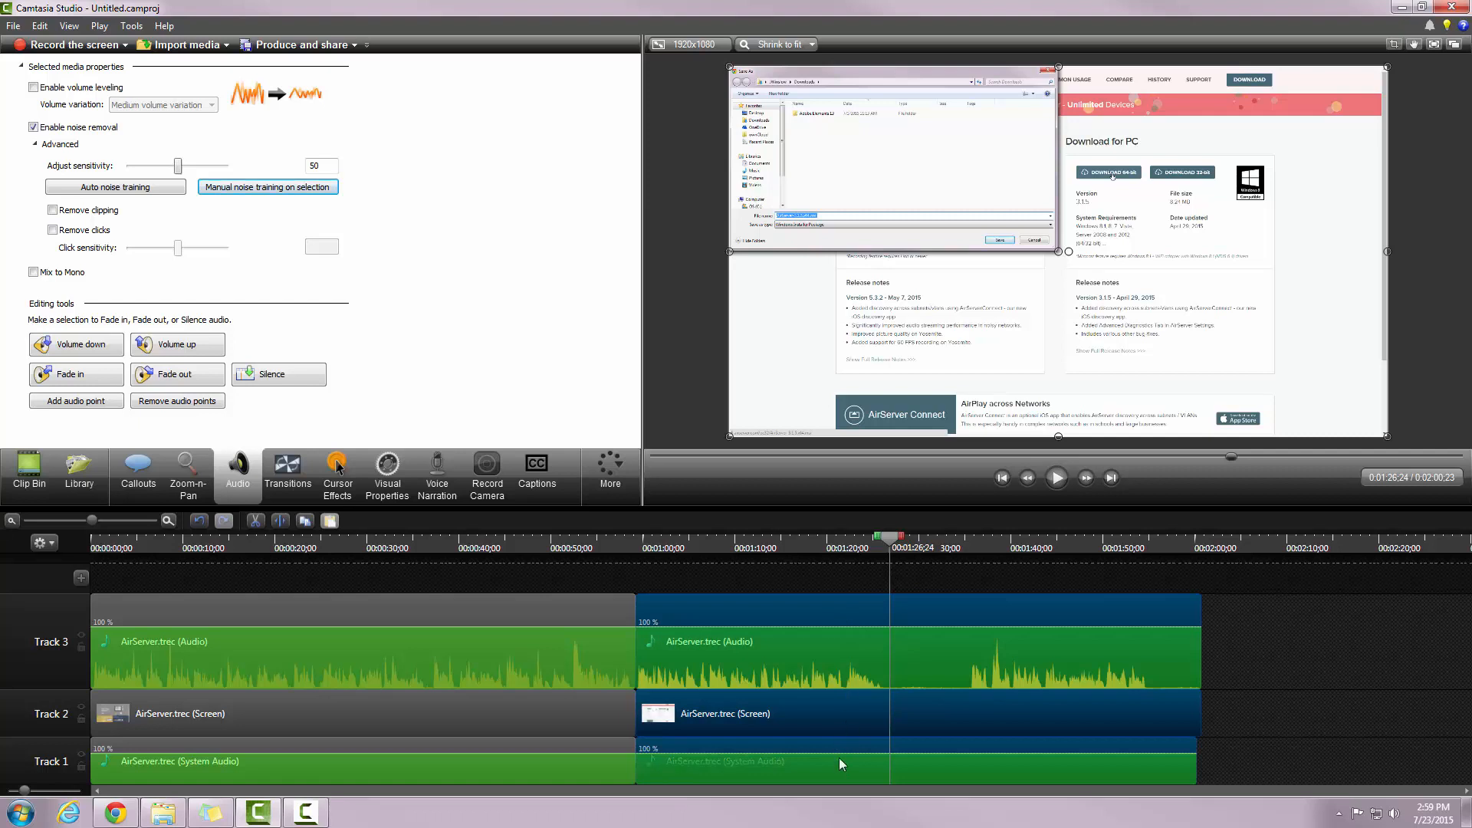
left_click(279, 522)
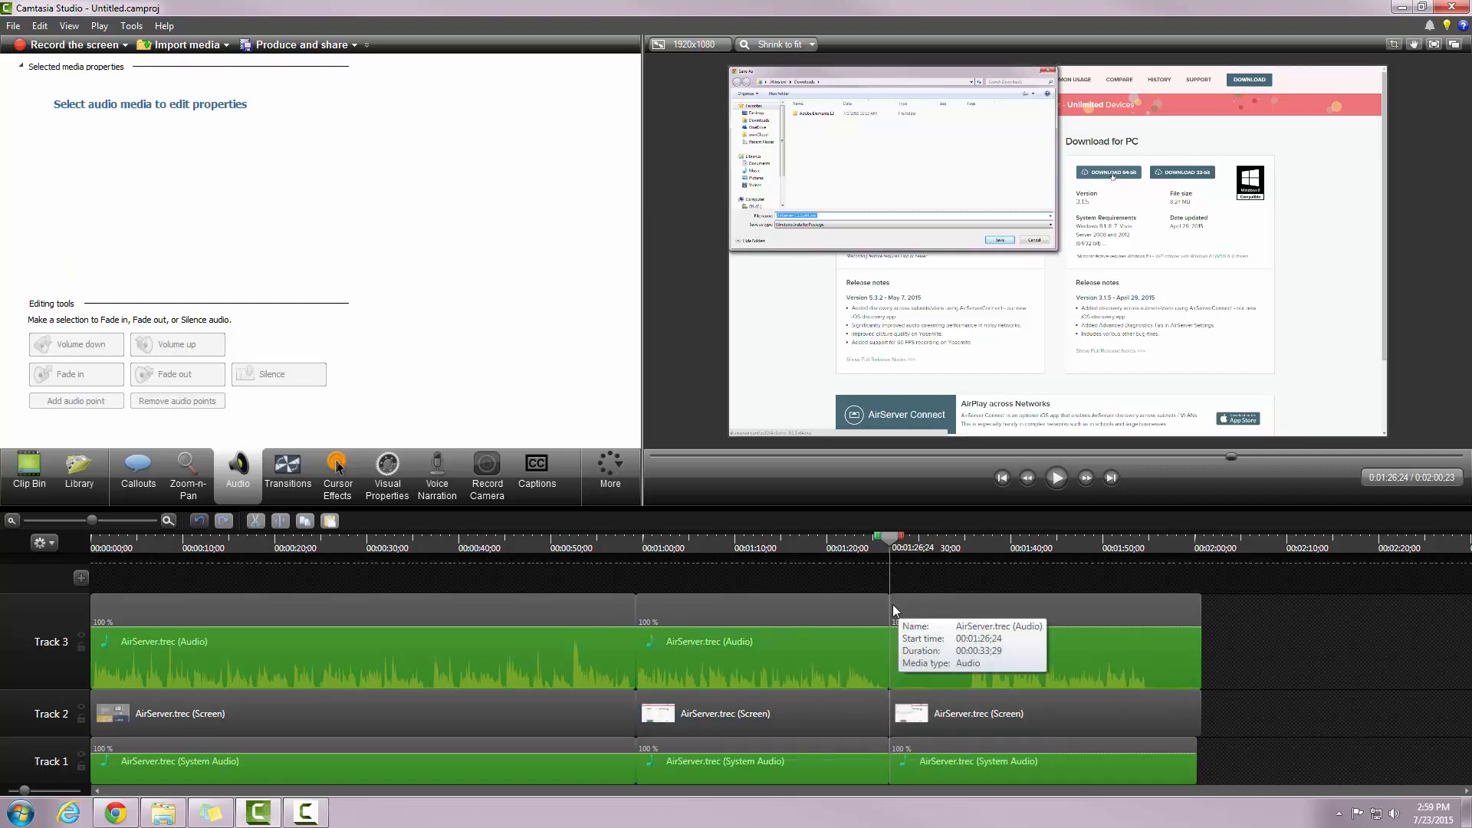
Step: Trim the starts of the right-hand Track 3, 2 and 1 clips and slide them left against 0:01:26;24
left_click_drag(896, 604, 967, 613)
left_click_drag(891, 697, 963, 697)
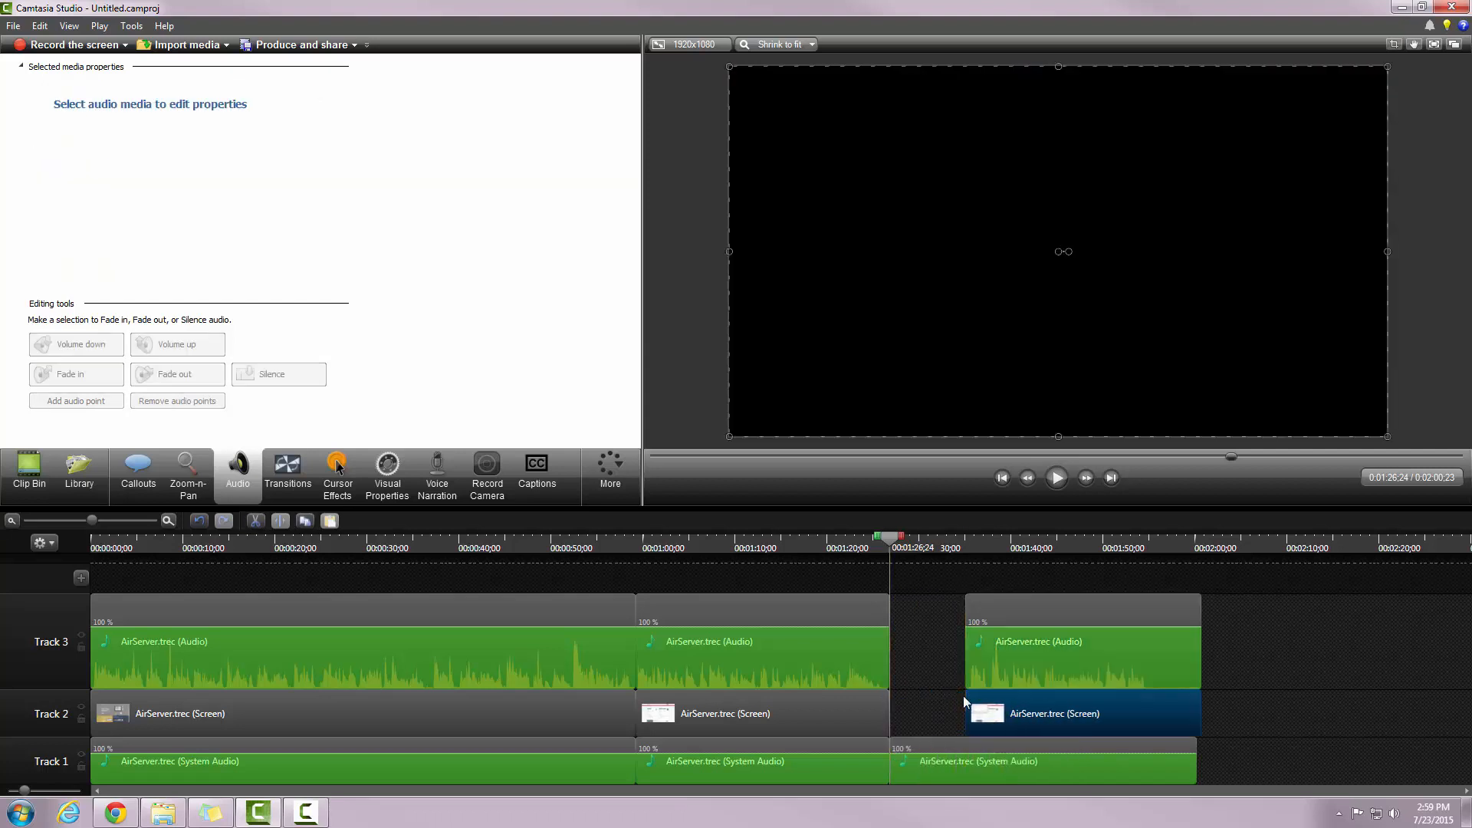
left_click_drag(891, 735, 965, 736)
left_click_drag(946, 615, 1047, 757)
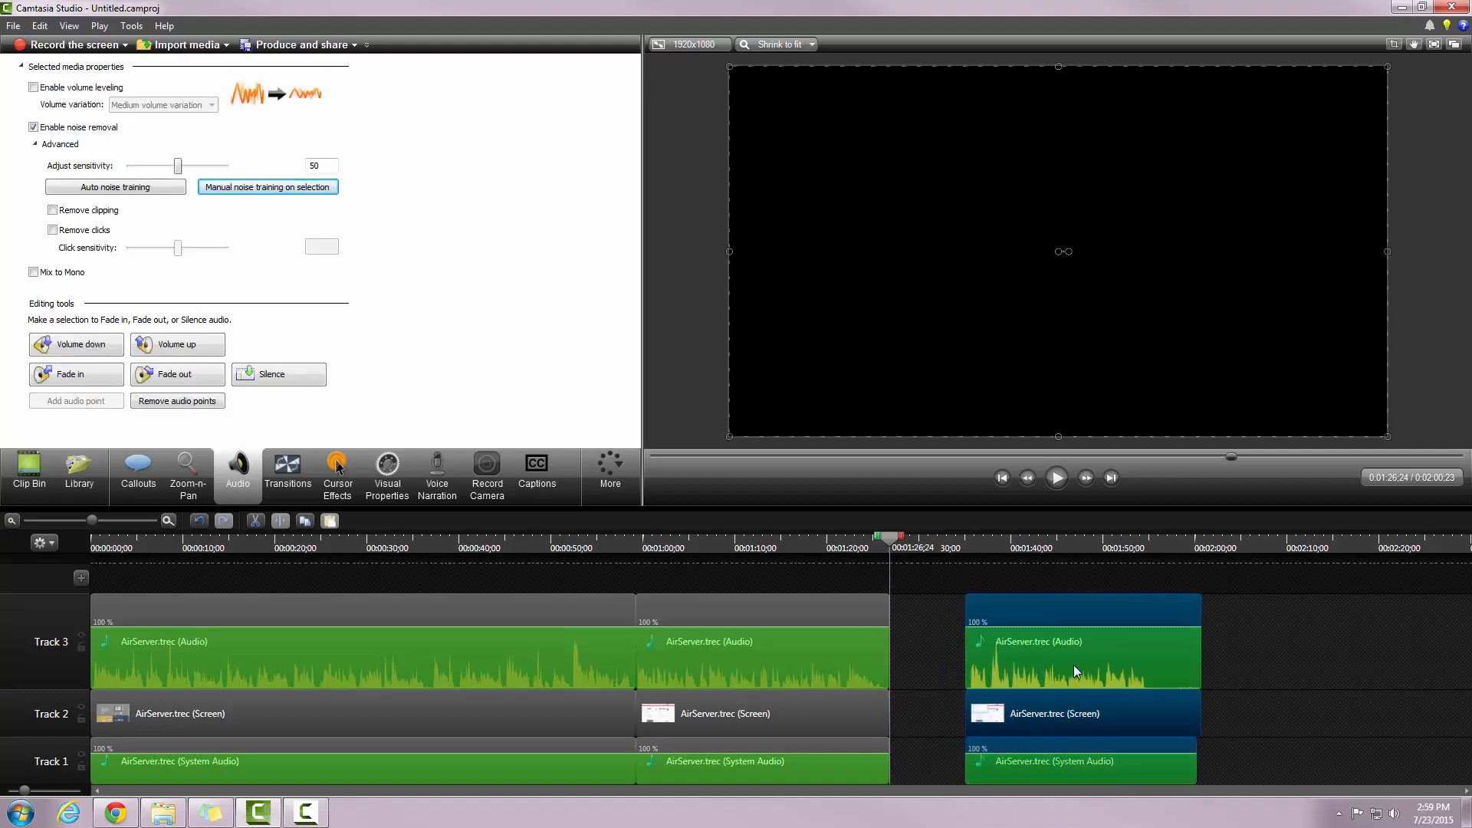
left_click_drag(1049, 617, 974, 627)
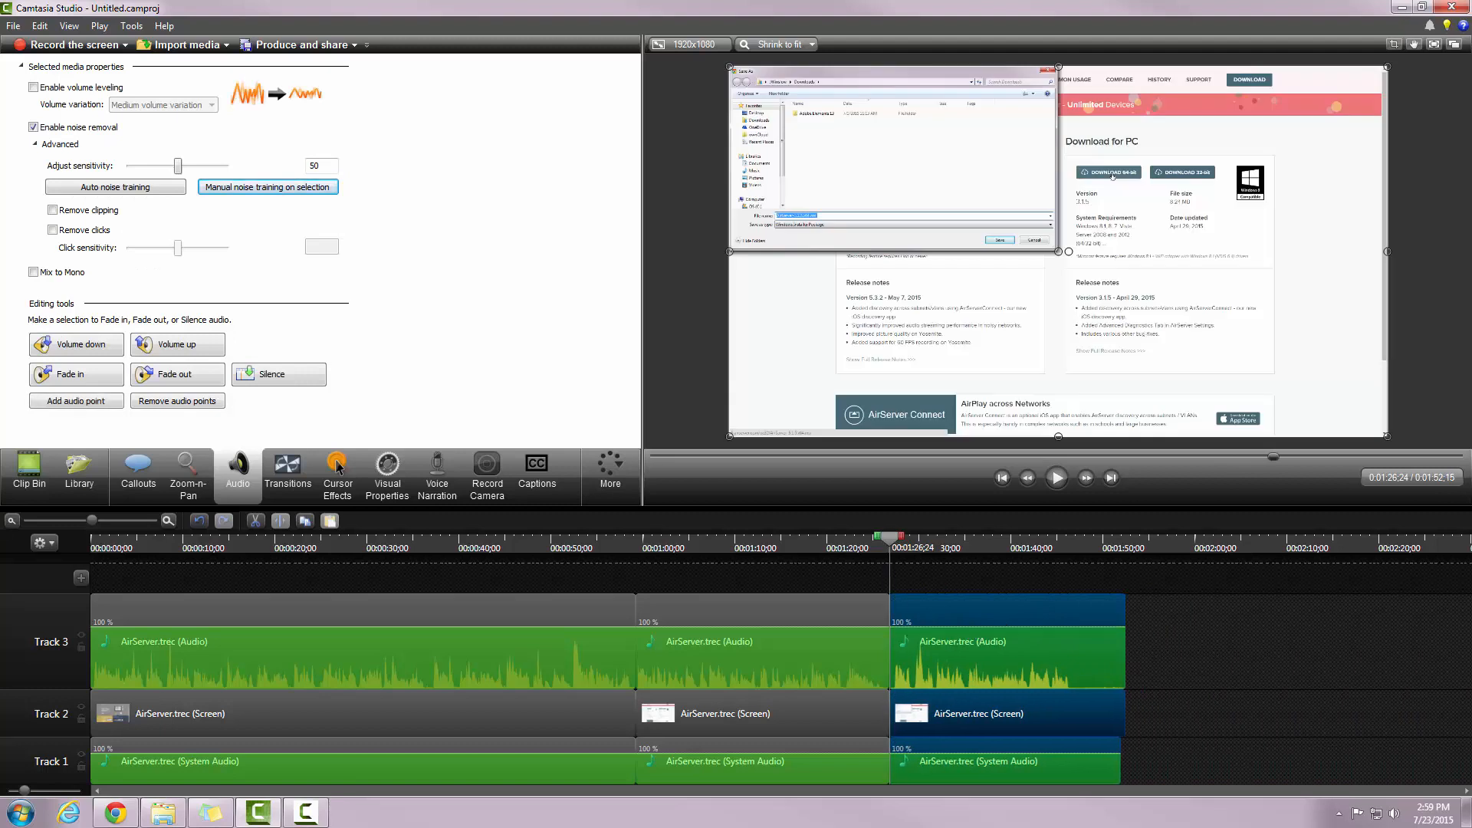
key("ctrl+alt+Left")
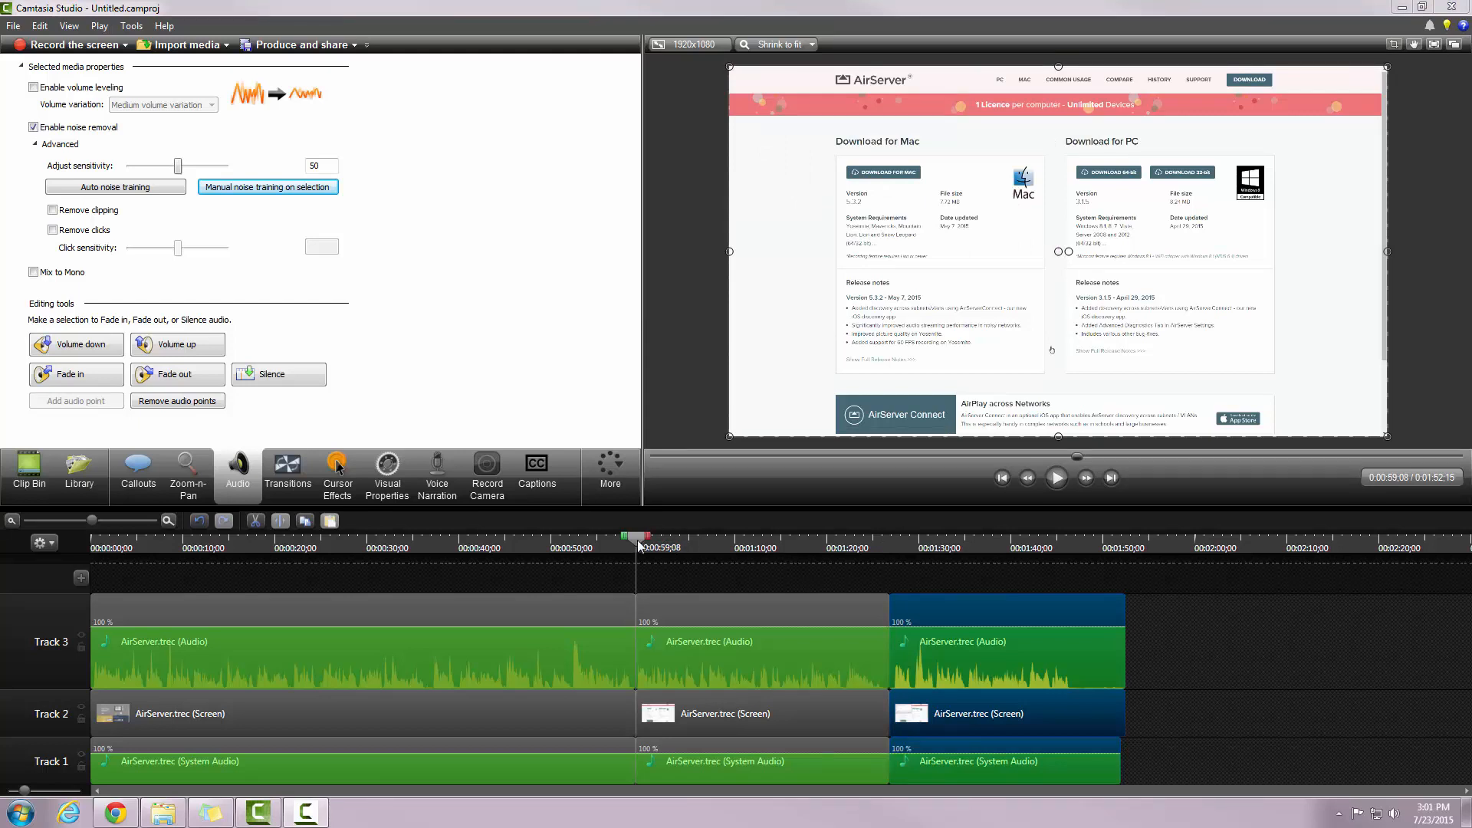
left_click_drag(639, 546, 630, 548)
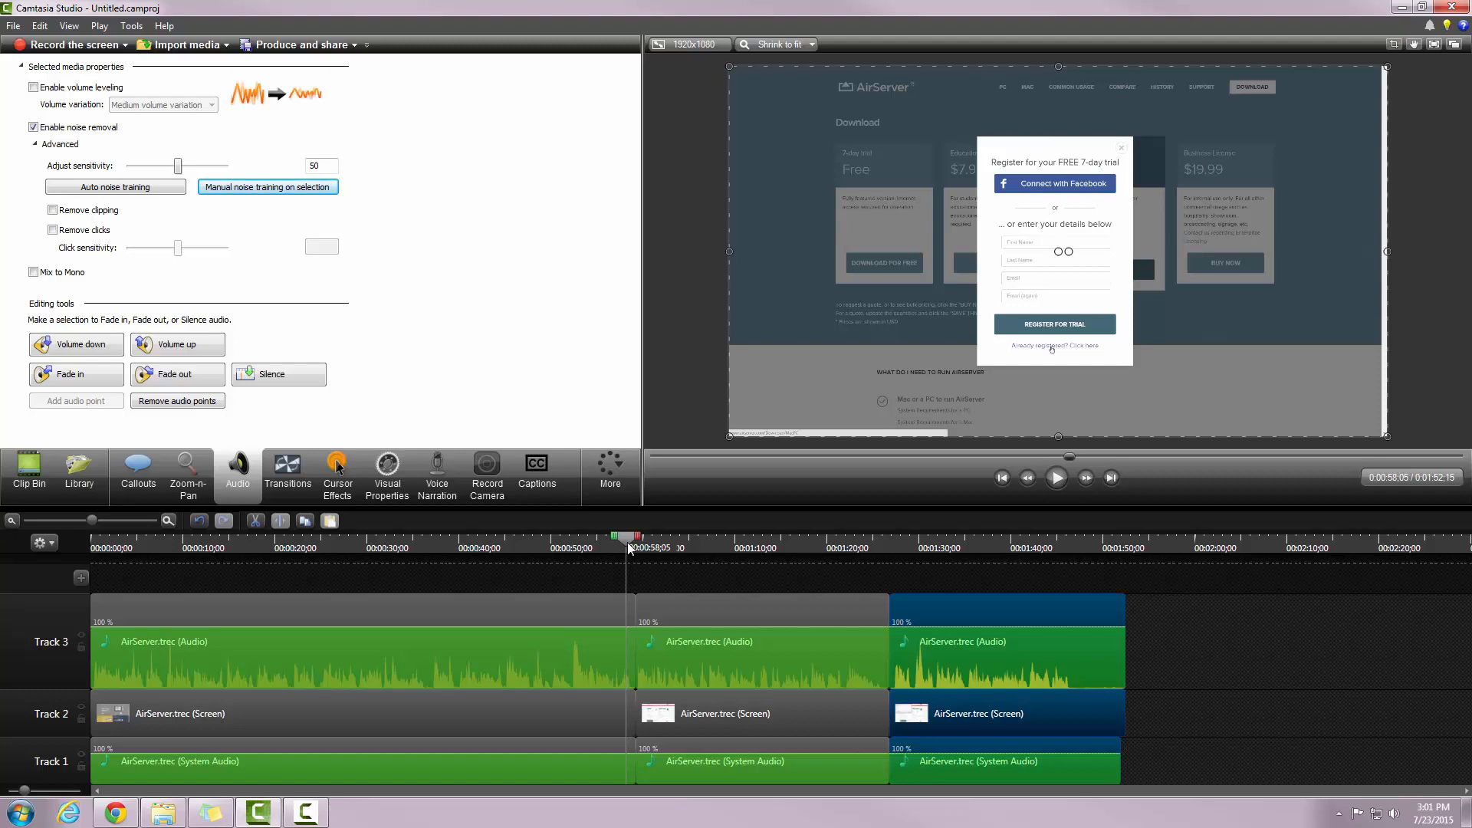
left_click_drag(629, 546, 650, 554)
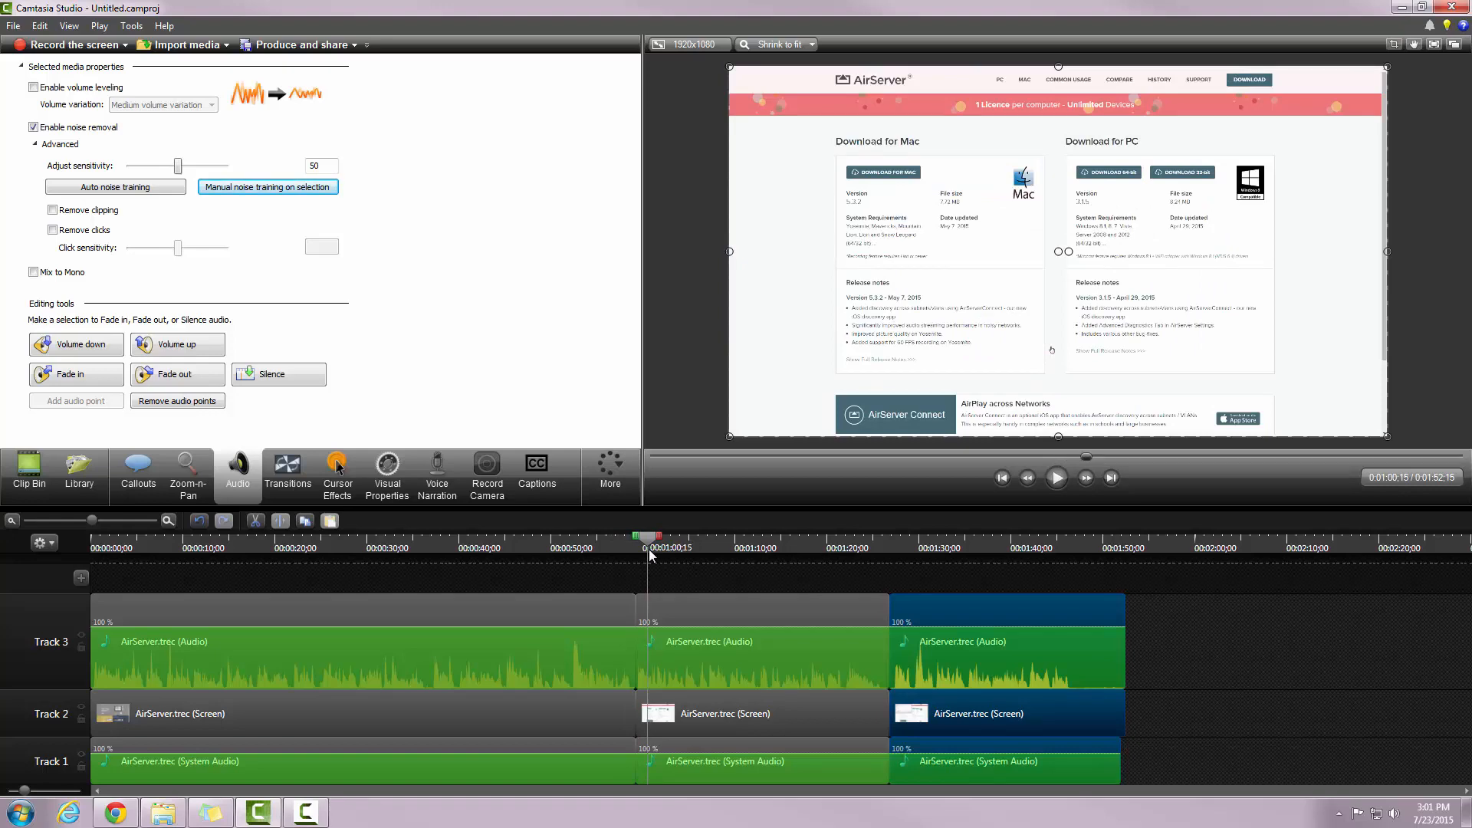
mouse_move(649, 549)
left_mouse_down()
mouse_move(624, 555)
mouse_move(644, 563)
left_mouse_up()
Step: Drop Fade through black onto the 0:00:59;08 cut between the Track 2 screen clips and preview it
mouse_move(643, 546)
left_mouse_down()
mouse_move(625, 551)
mouse_move(637, 553)
left_mouse_up()
left_click(288, 476)
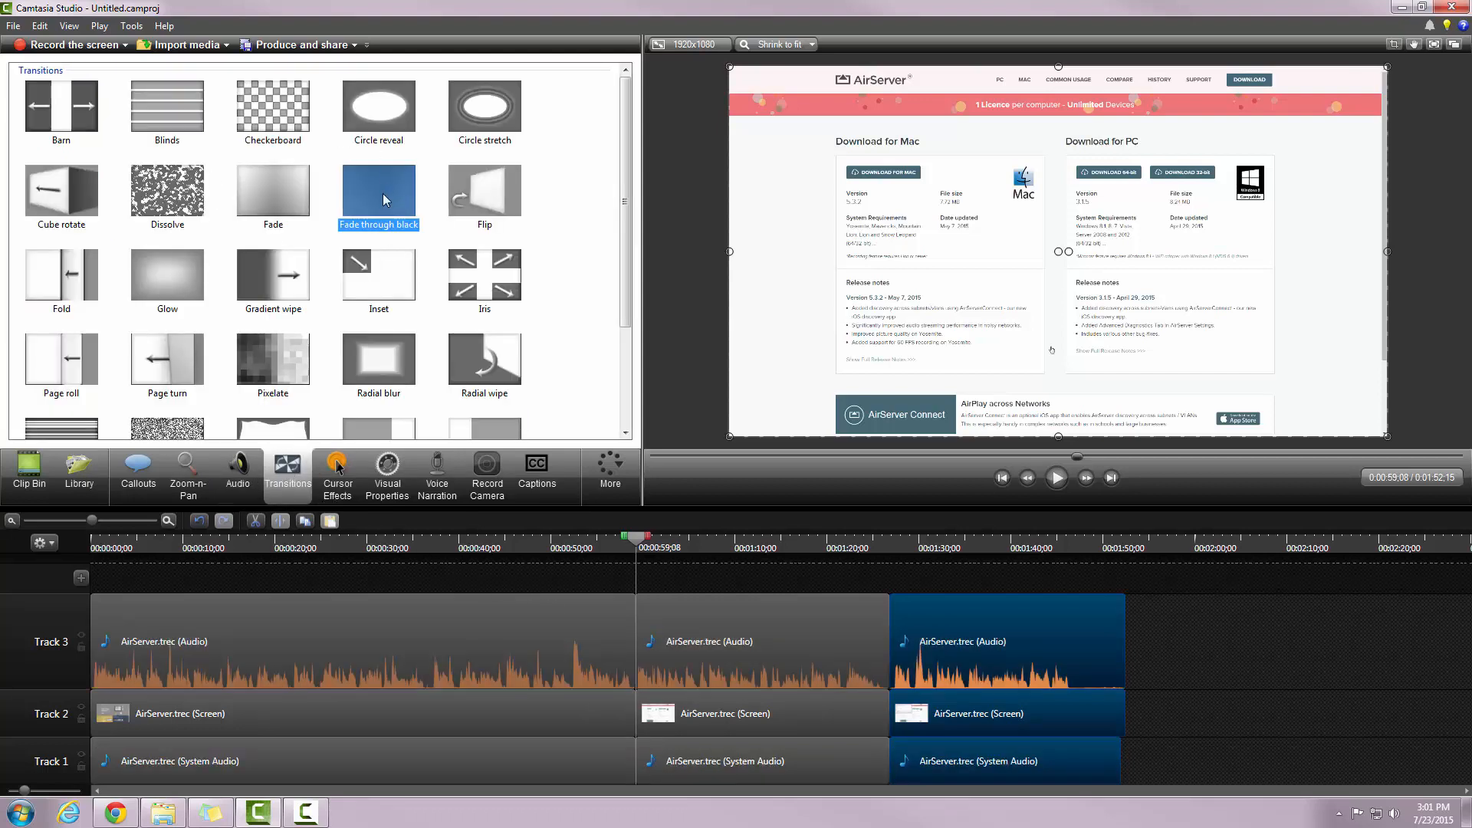
mouse_move(383, 193)
left_mouse_down()
mouse_move(593, 661)
mouse_move(638, 721)
left_mouse_up()
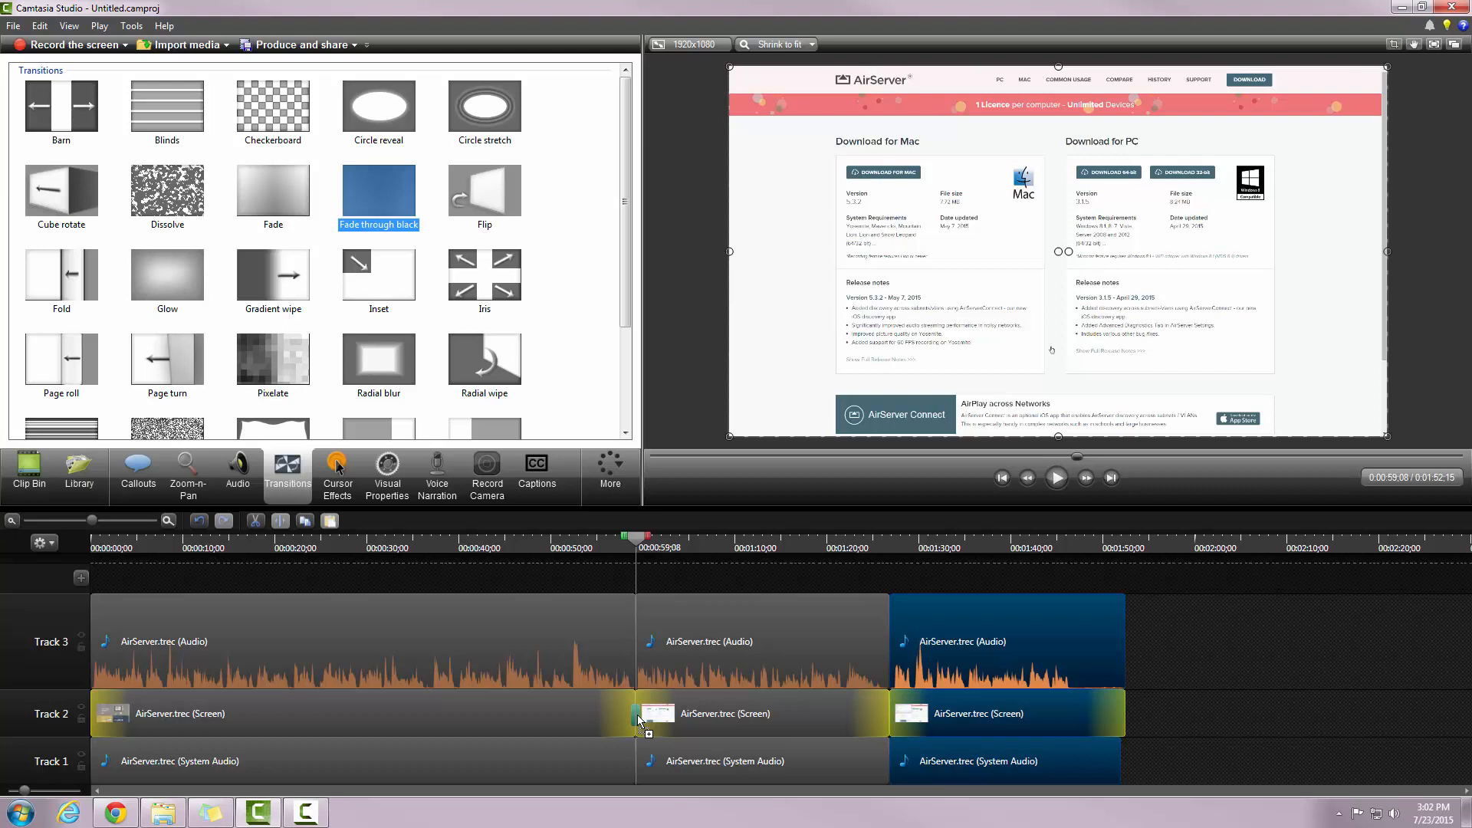
left_click_drag(639, 721, 639, 719)
left_click_drag(641, 544, 629, 573)
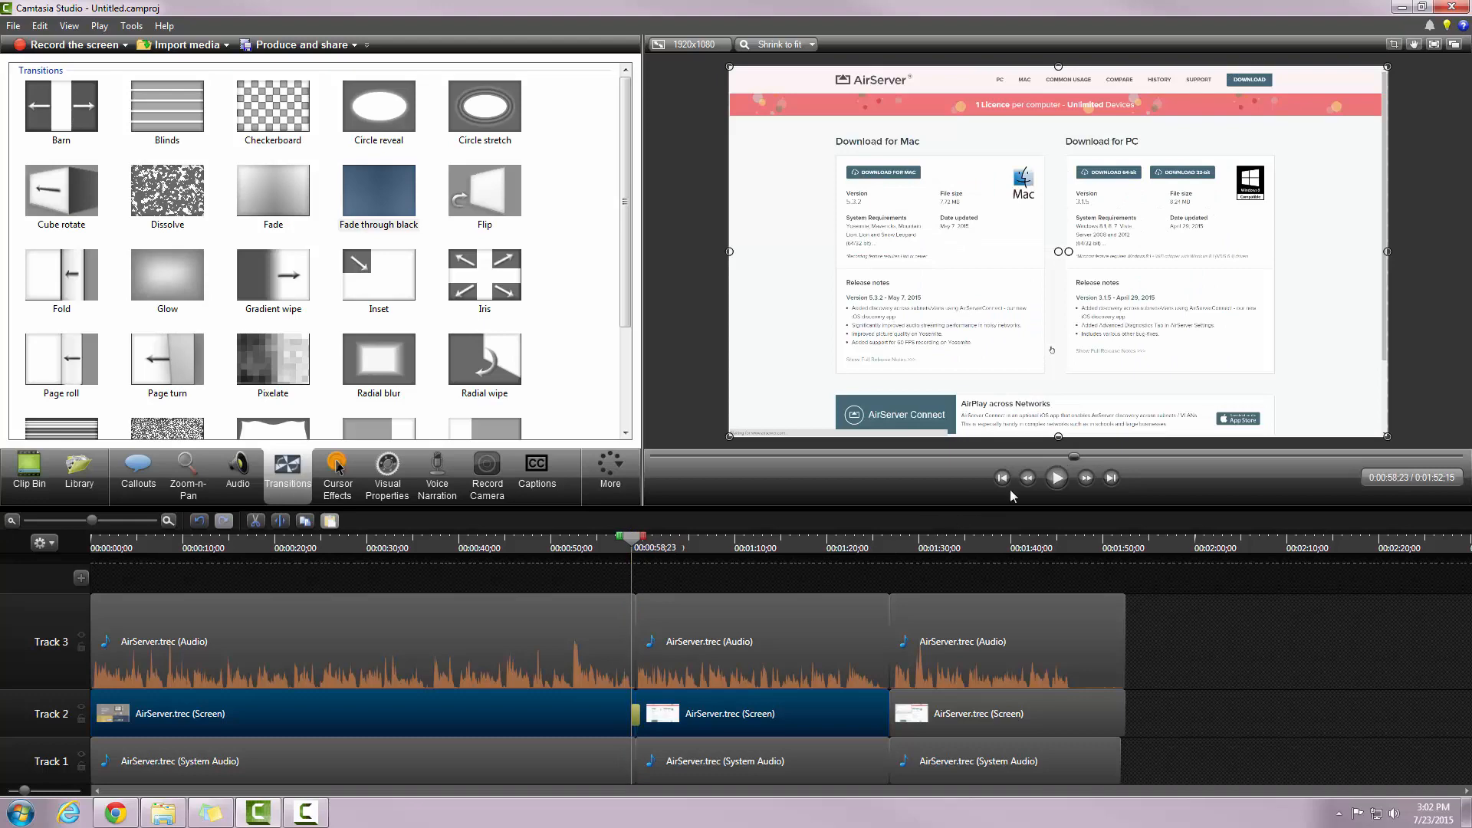
Step: Watch the transition, then shorten the ends of the last clips on Tracks 3, 2 and 1
left_click(1057, 478)
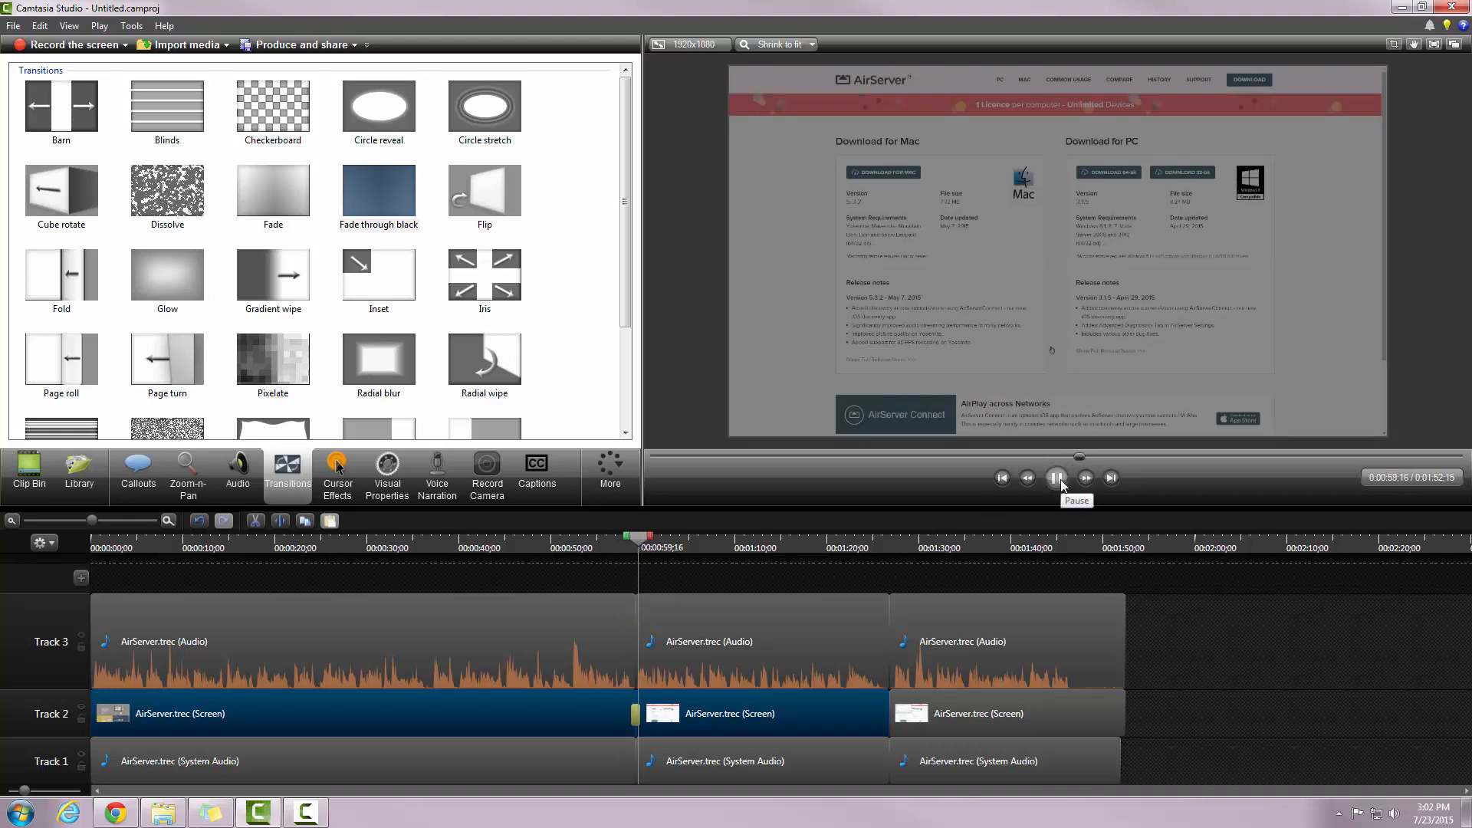
left_click(1058, 478)
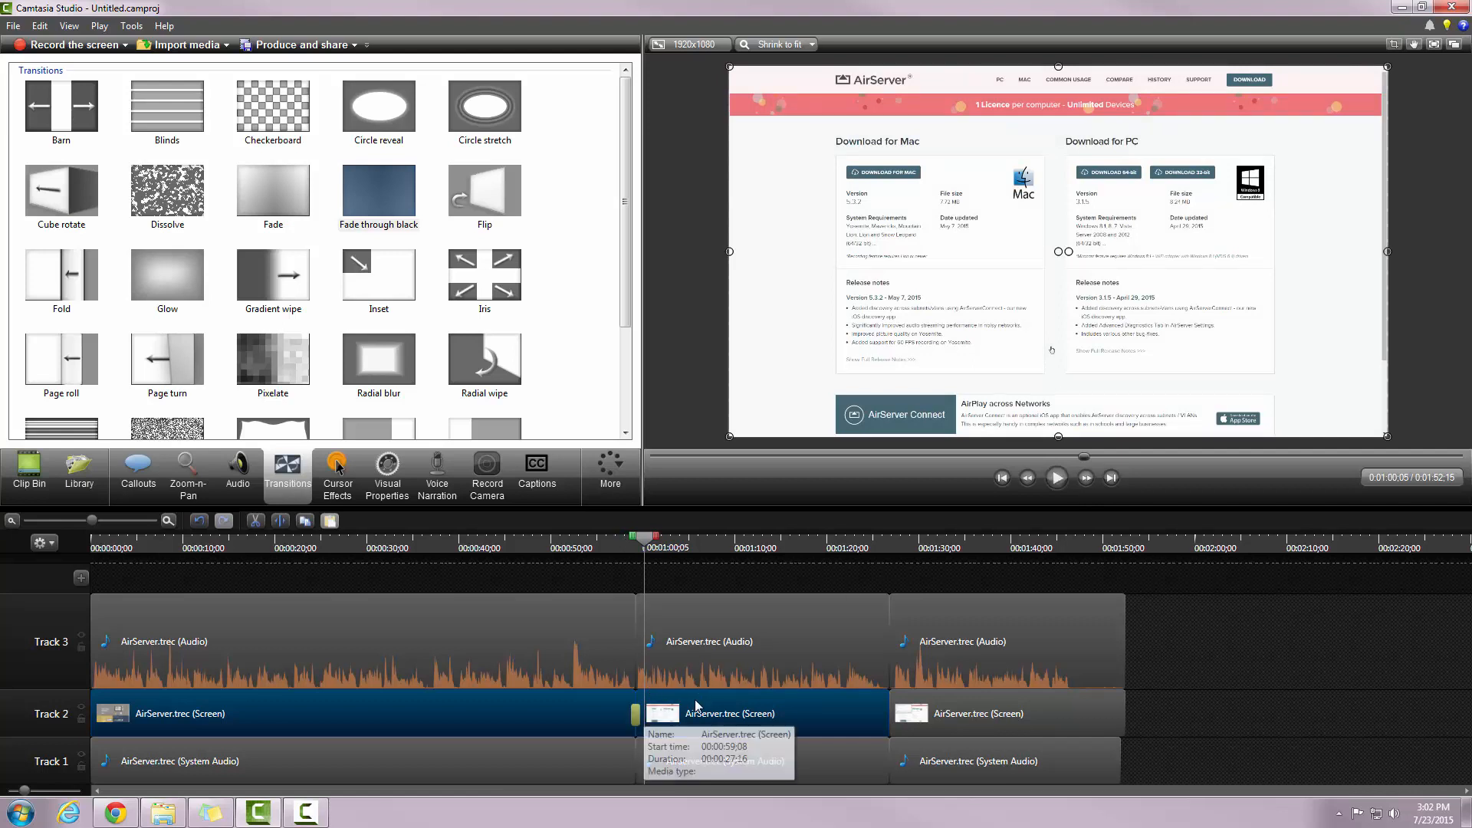
left_click_drag(1125, 656, 1076, 658)
left_click_drag(1123, 705, 1070, 705)
left_click_drag(1121, 761, 1076, 761)
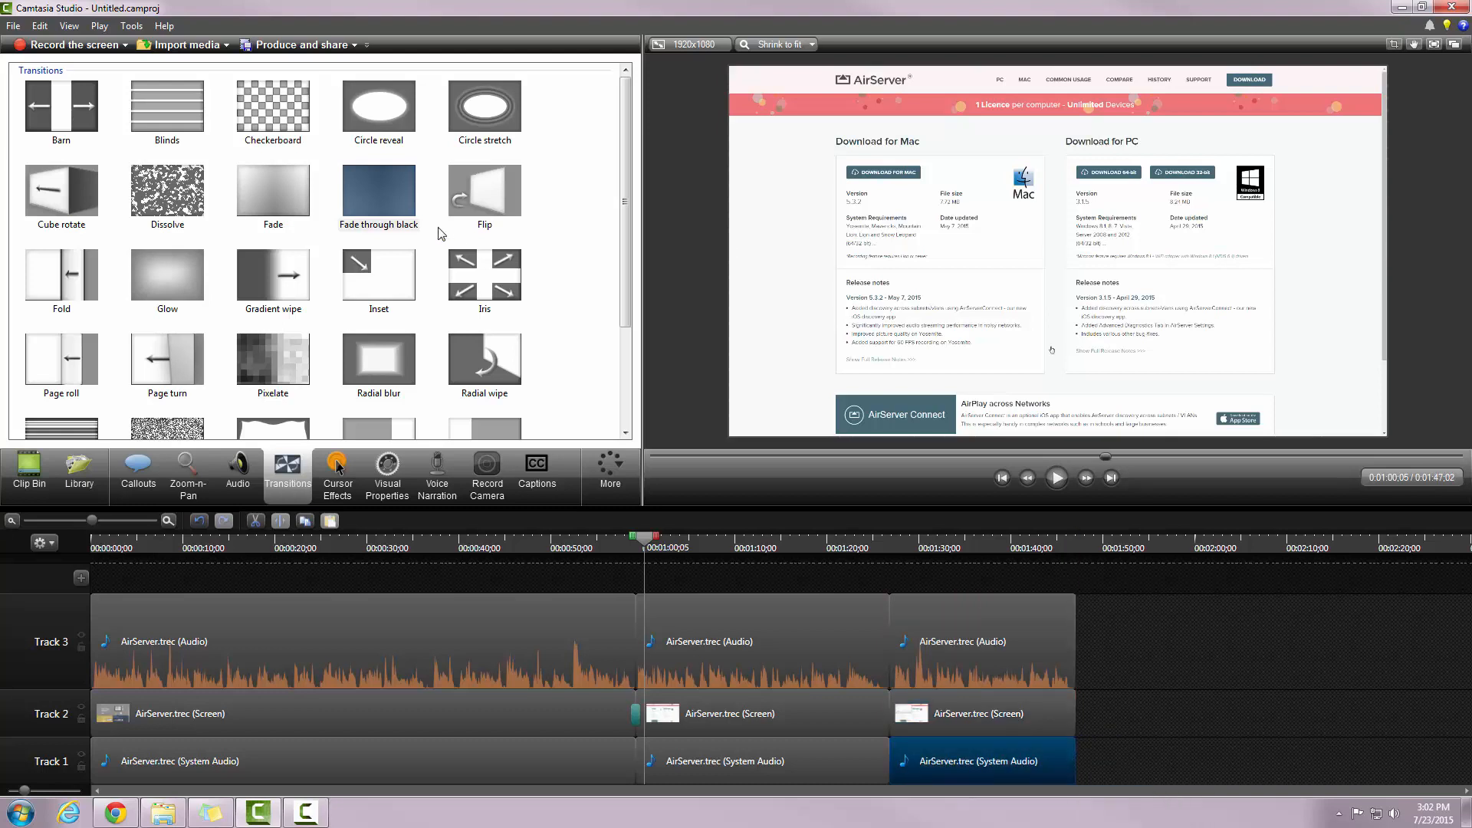
Step: Add Fade through black transitions at the start and end of the Track 2 screen clips
left_click_drag(382, 209, 1048, 725)
left_click_drag(378, 206, 102, 717)
left_click(98, 718)
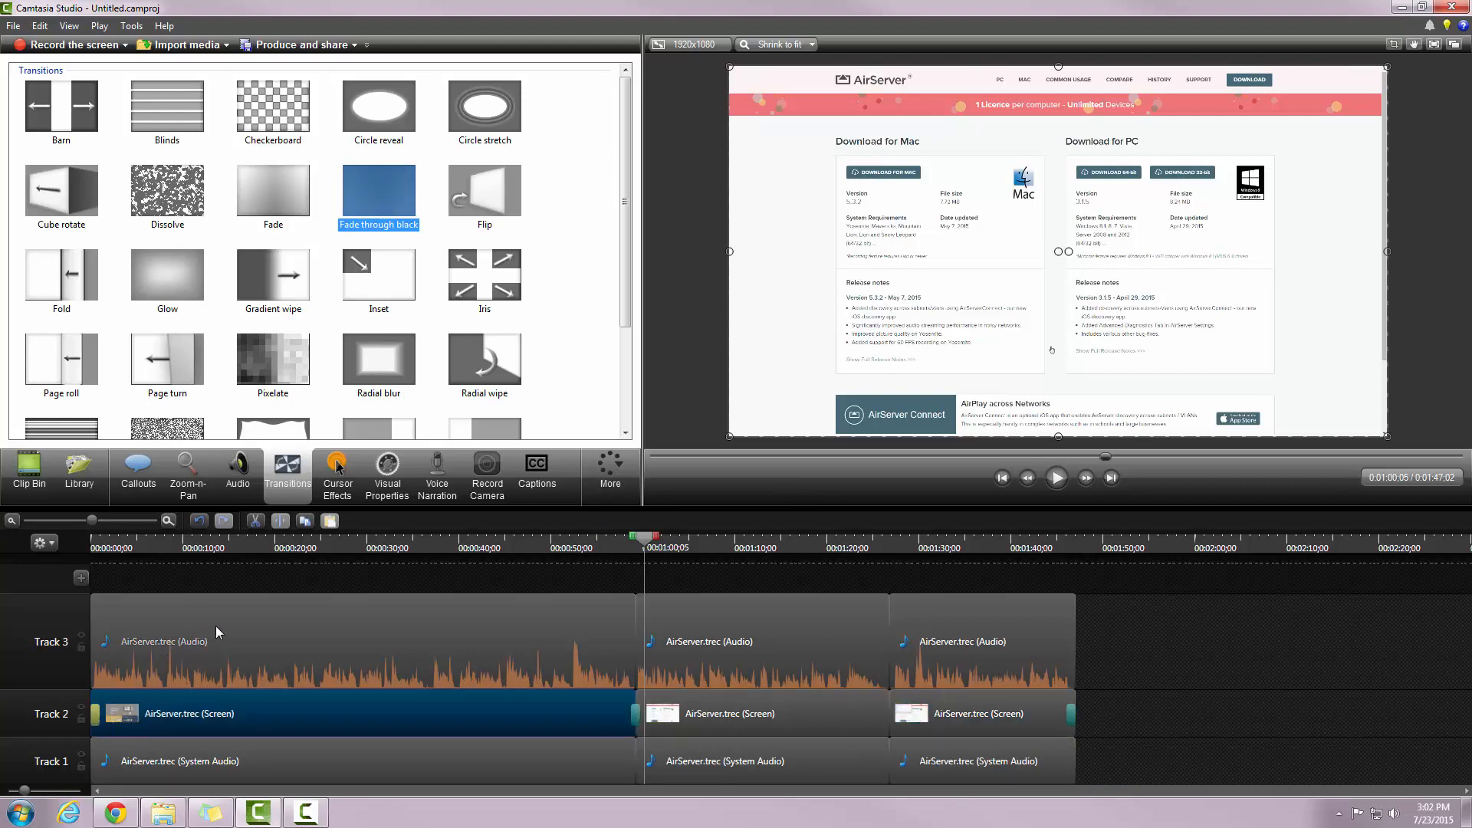
Step: Play the project from the very start, then bring up the Callouts panel
left_click_drag(644, 536, 134, 536)
key("ctrl+Home")
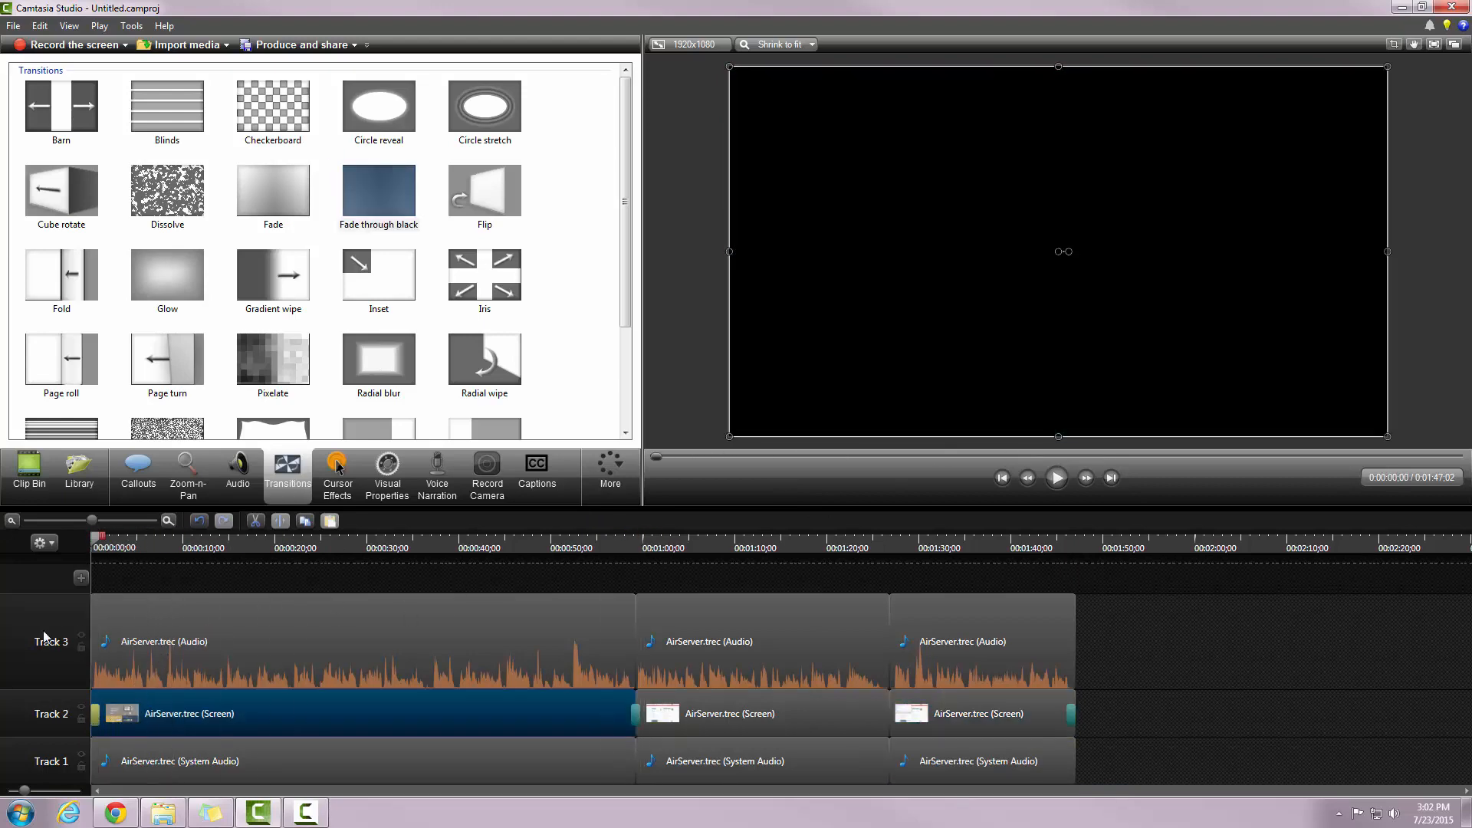
left_click(1053, 480)
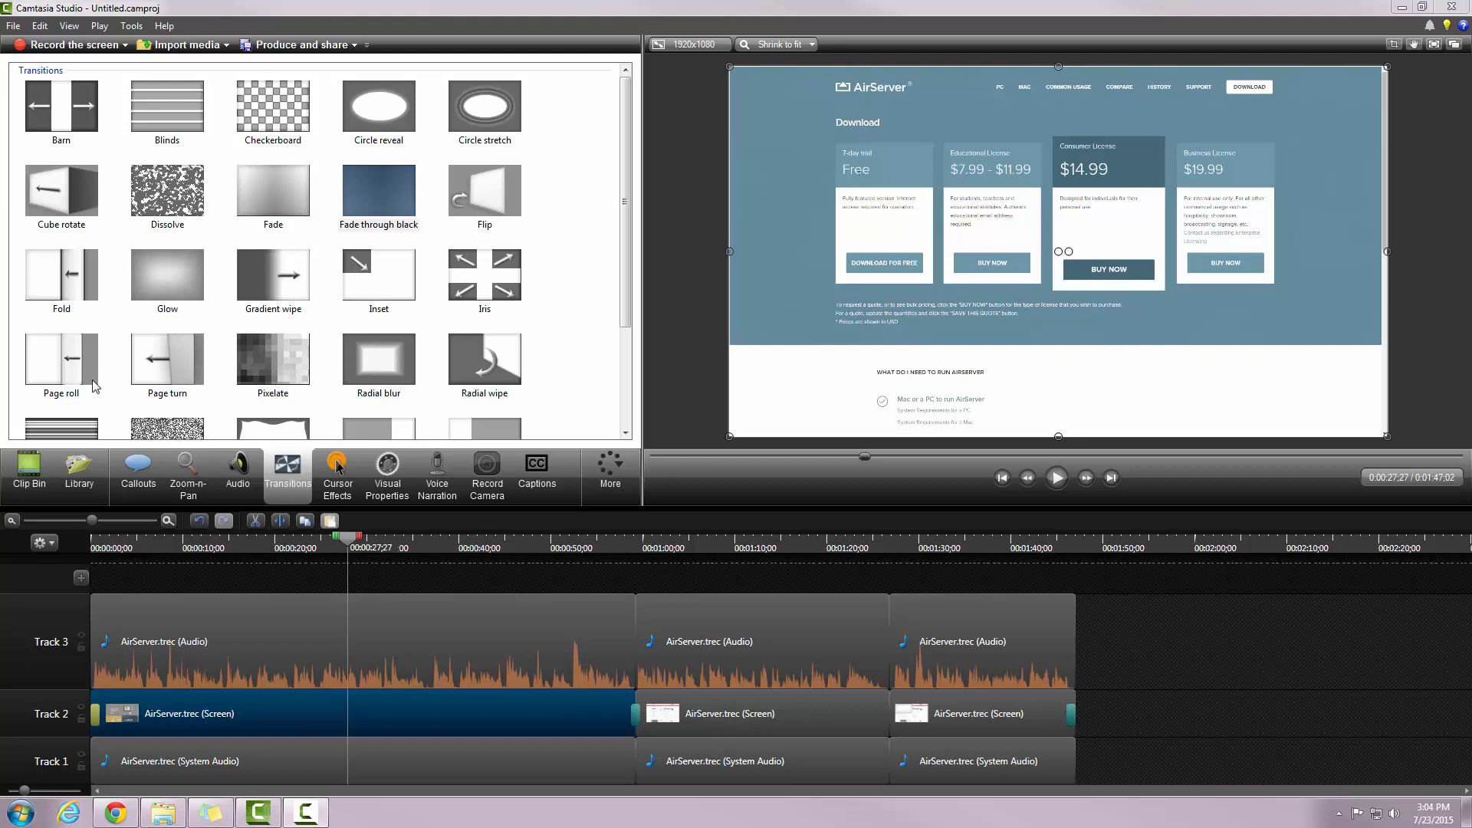
left_click(149, 483)
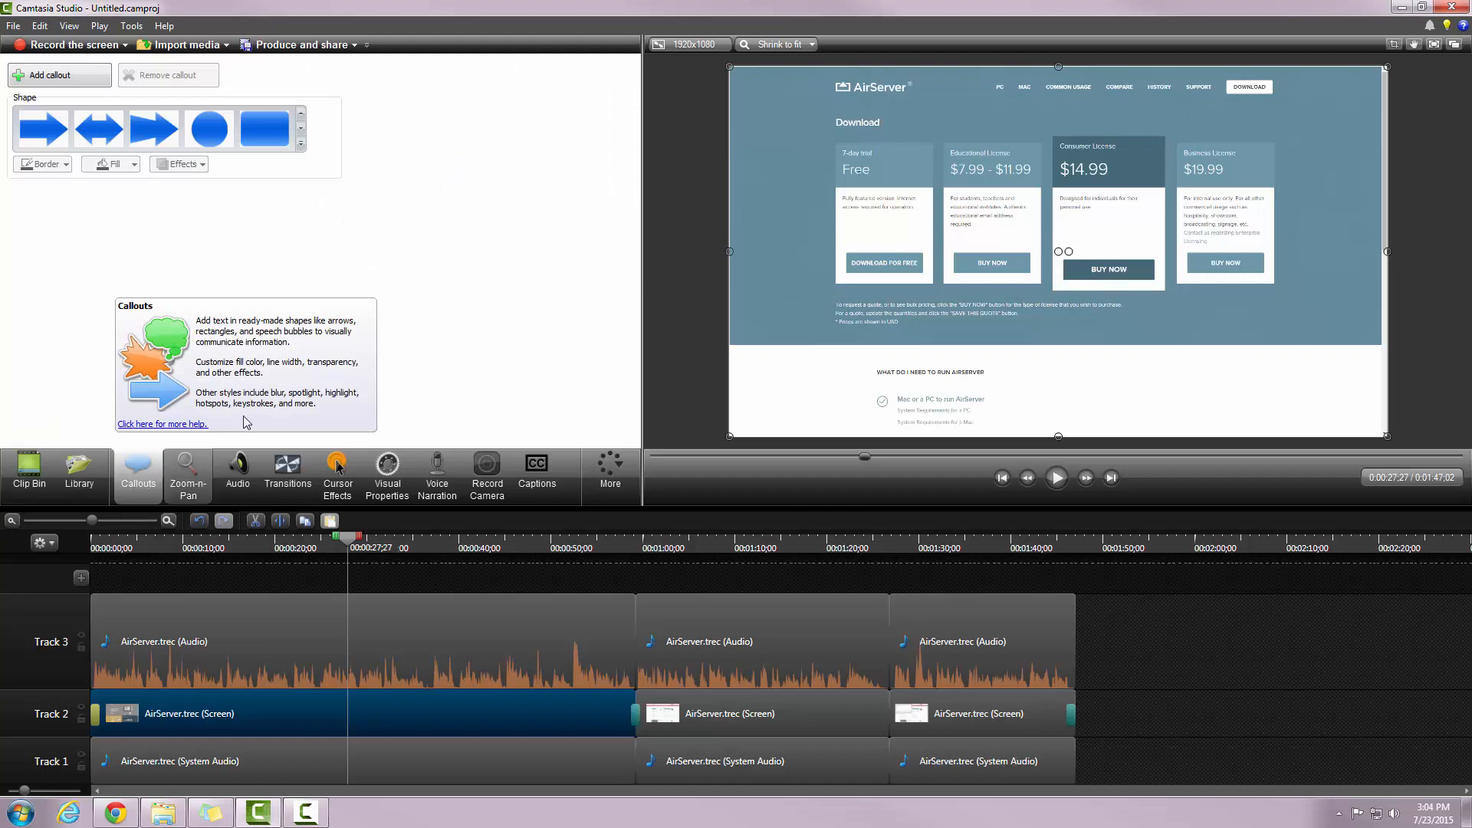
Step: Add a rounded-rectangle callout with no fill and a thick red border
left_click(27, 77)
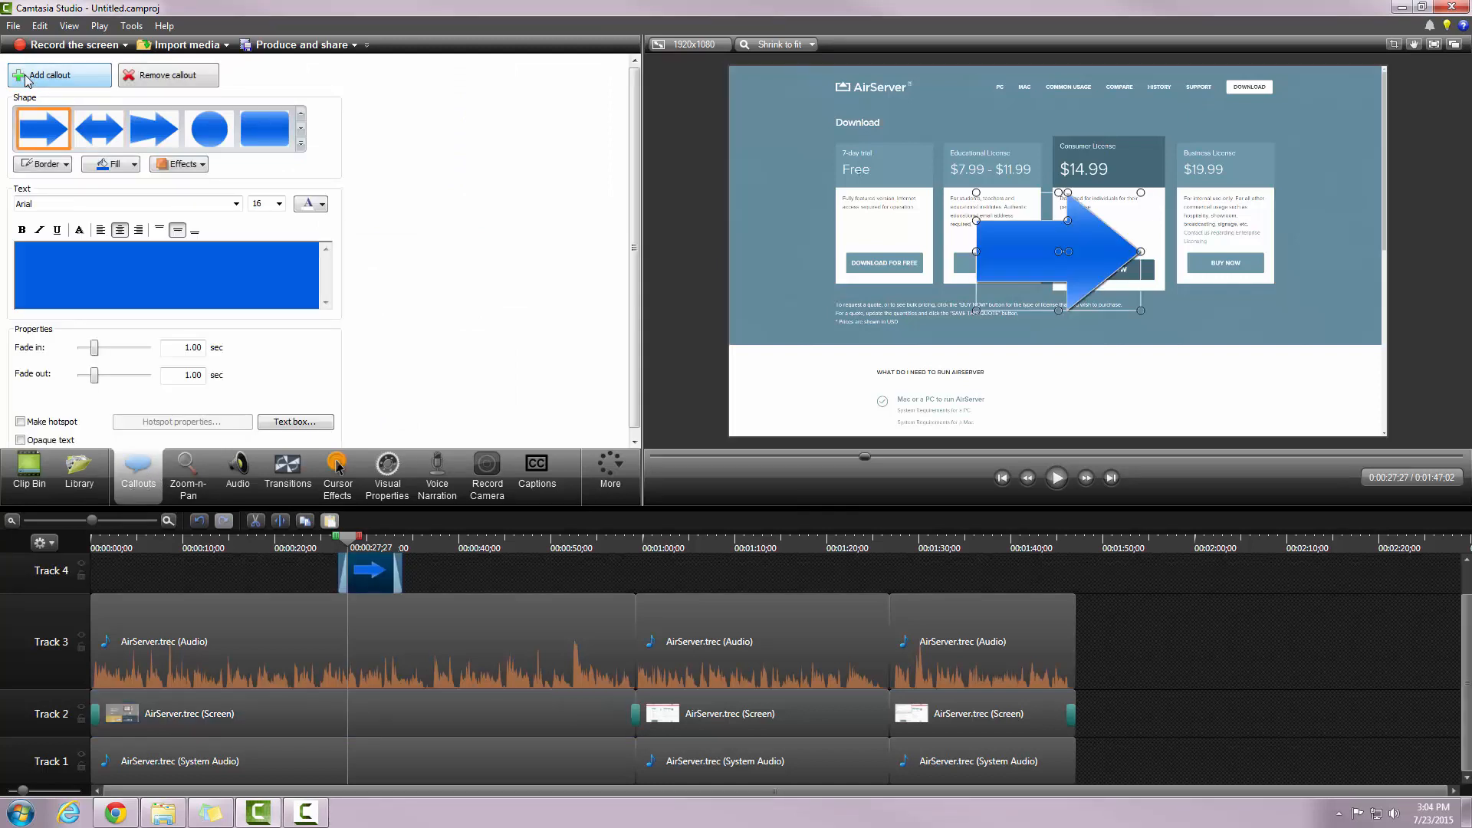
left_click(265, 132)
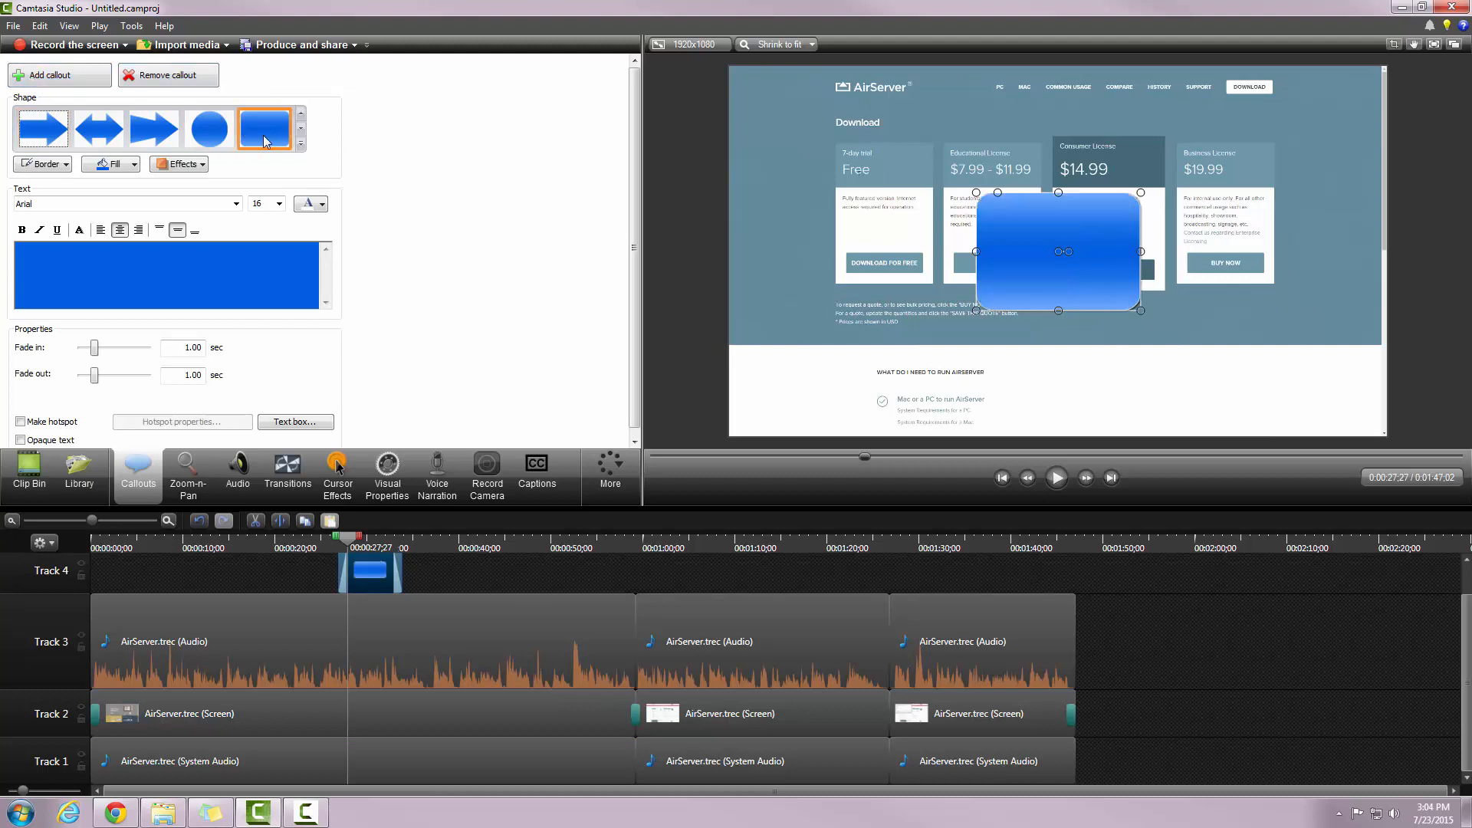
left_click(134, 165)
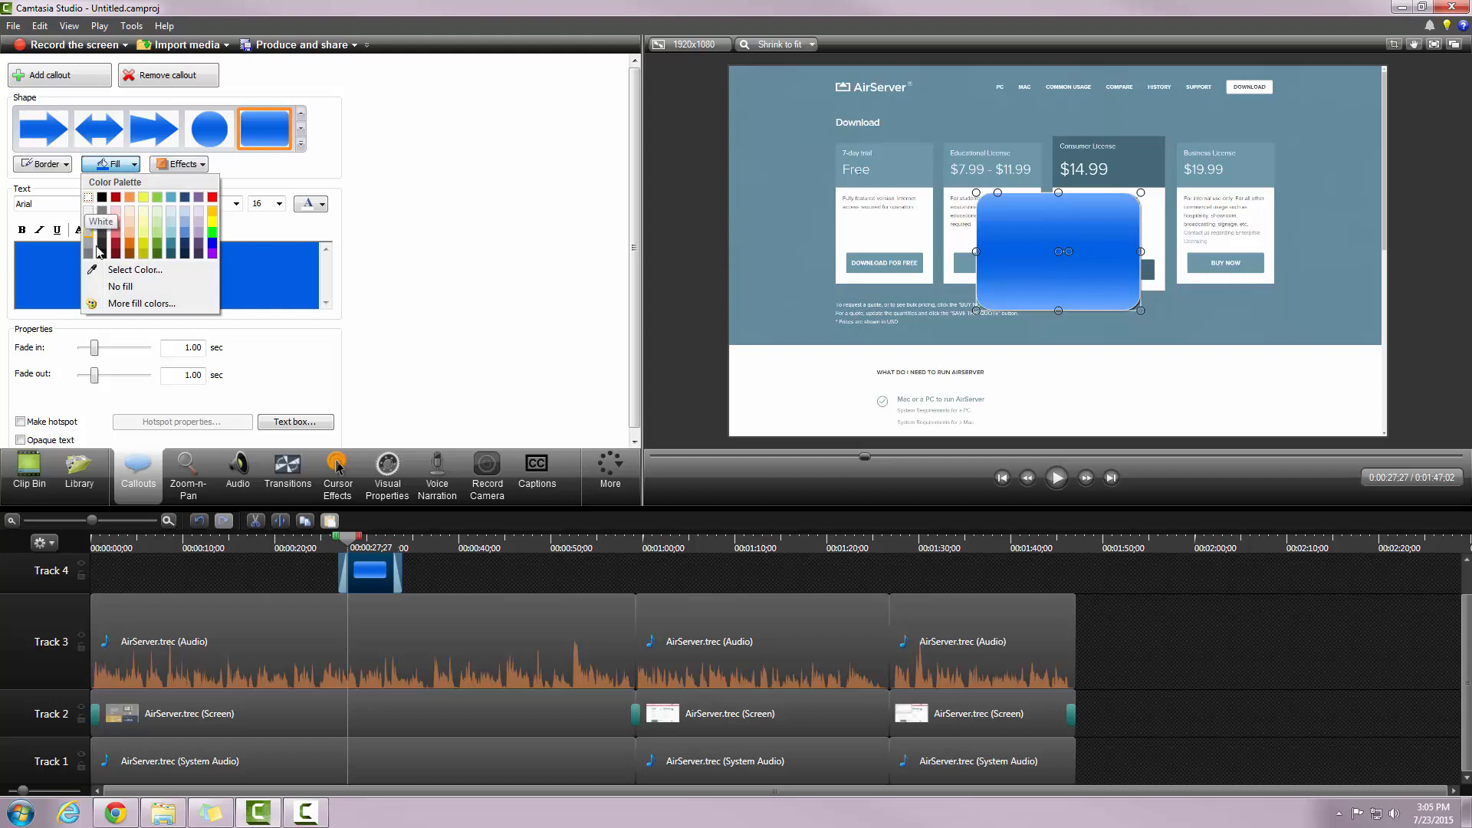
left_click(118, 287)
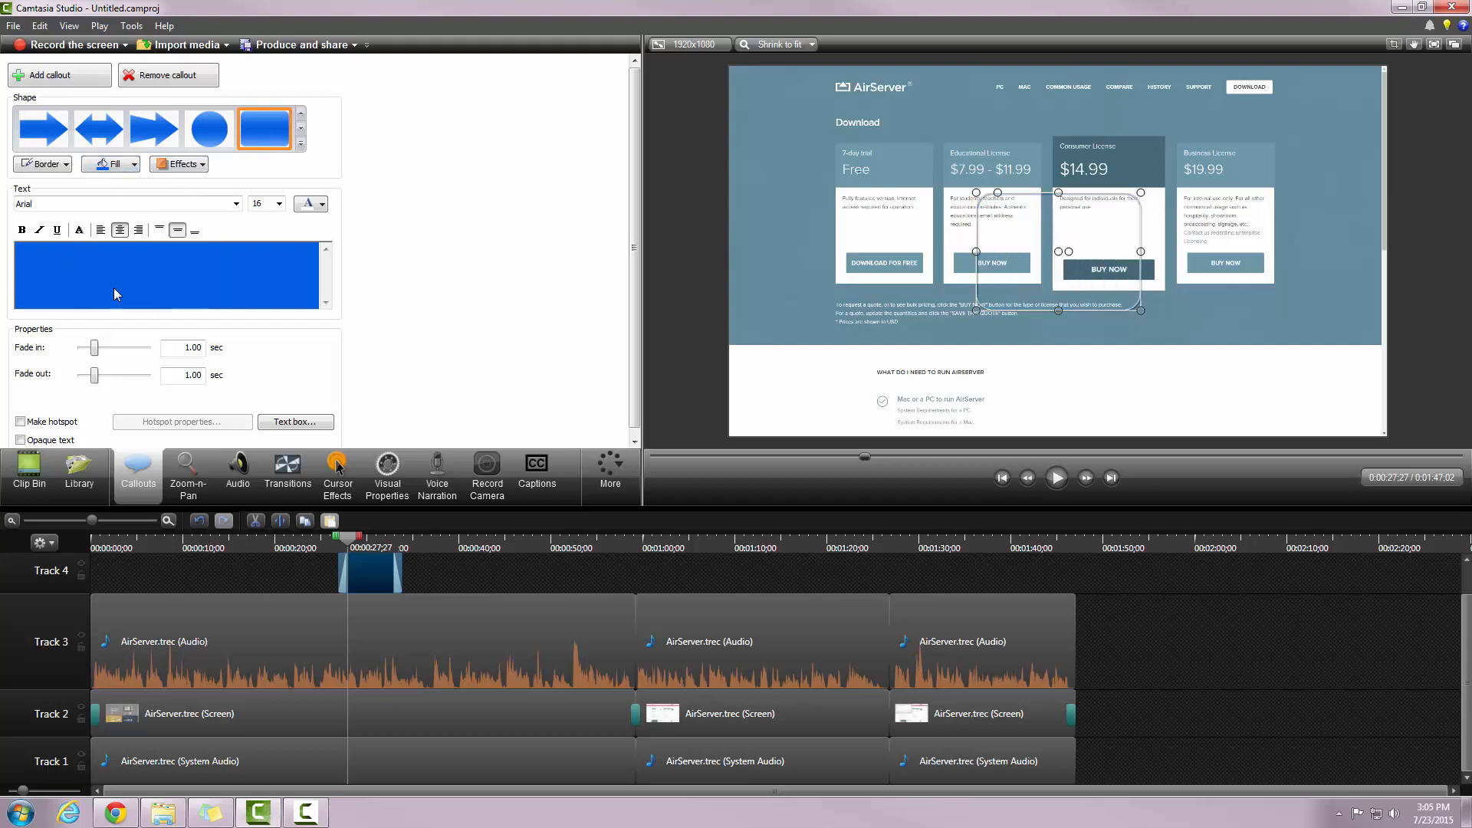
left_click(68, 164)
left_click(144, 198)
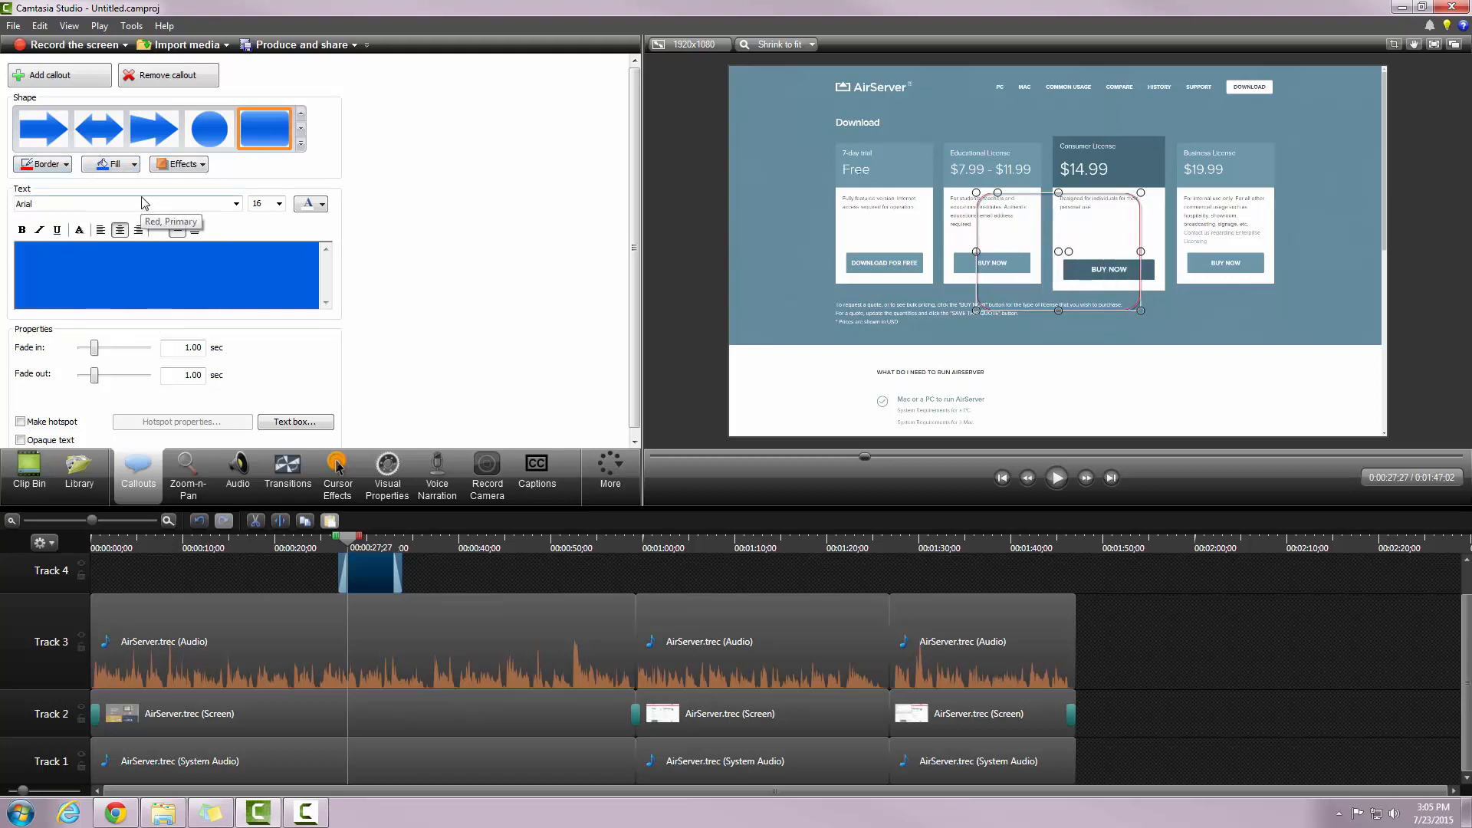
left_click(64, 166)
mouse_move(73, 320)
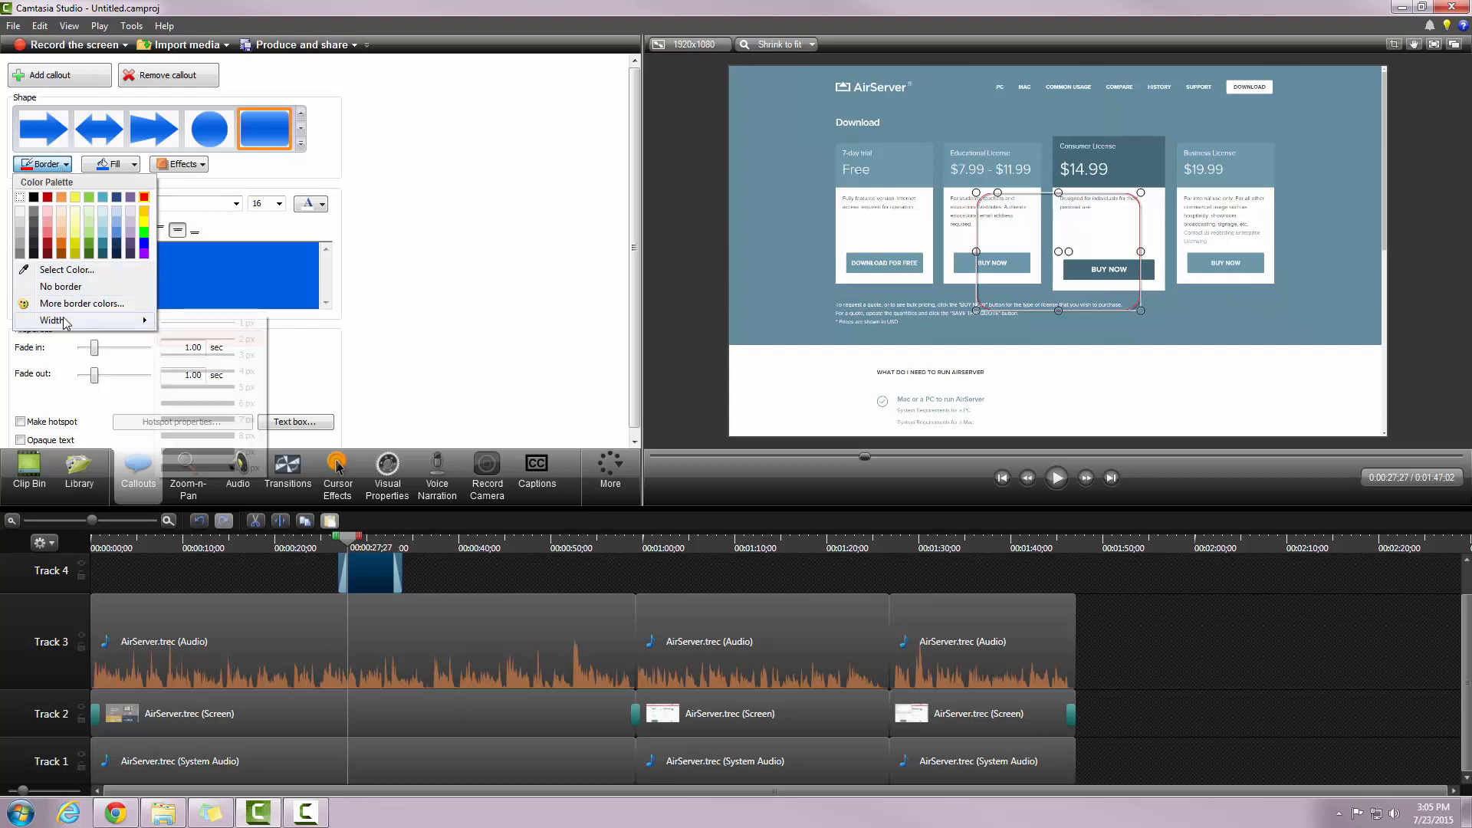
left_click(216, 436)
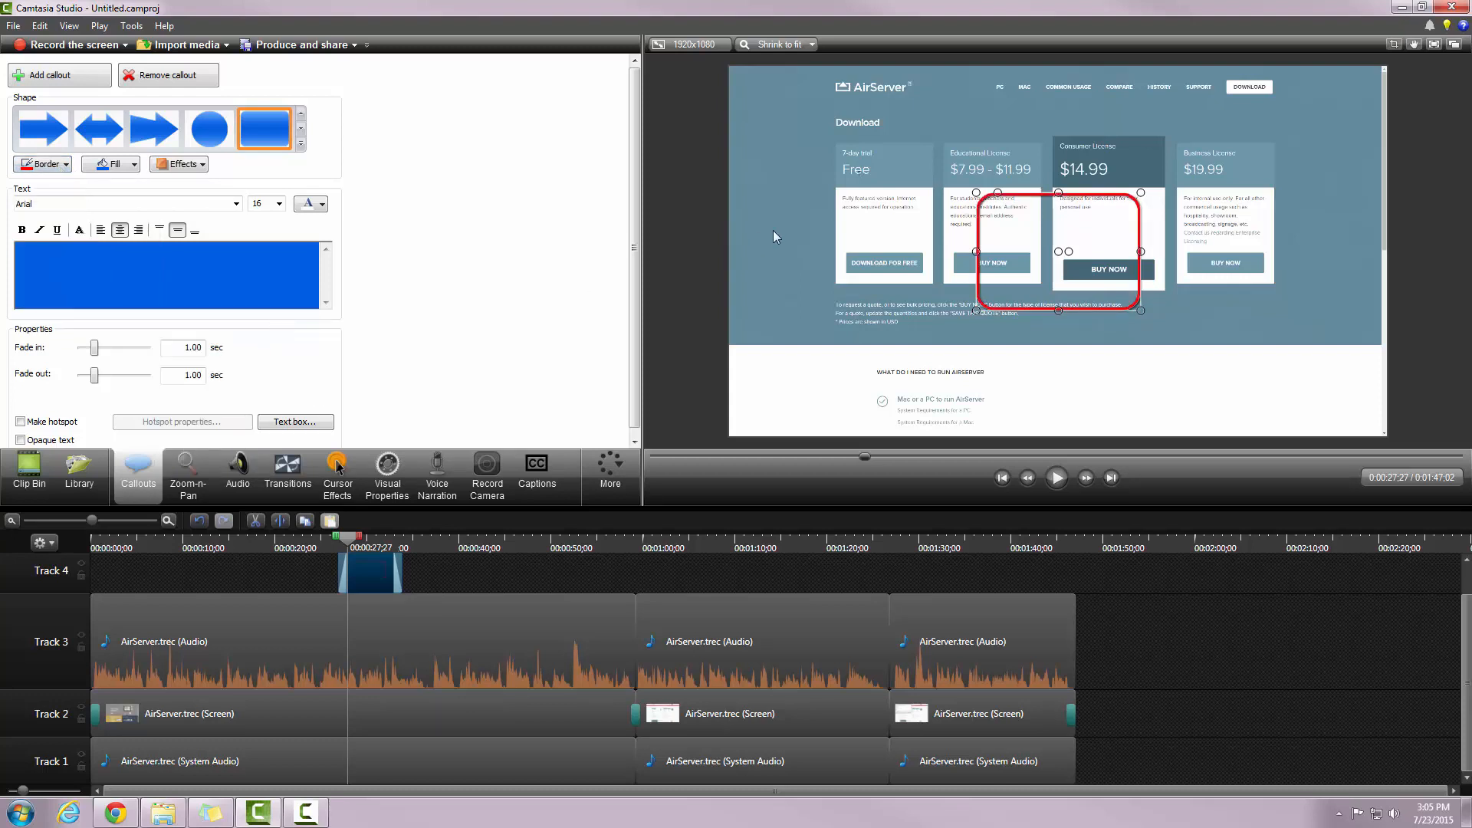
Step: Reposition and resize the red callout around the Free card and Download for Free button, then preview it
left_click_drag(1012, 225, 861, 169)
left_click_drag(988, 196, 940, 196)
left_click_drag(884, 254, 890, 293)
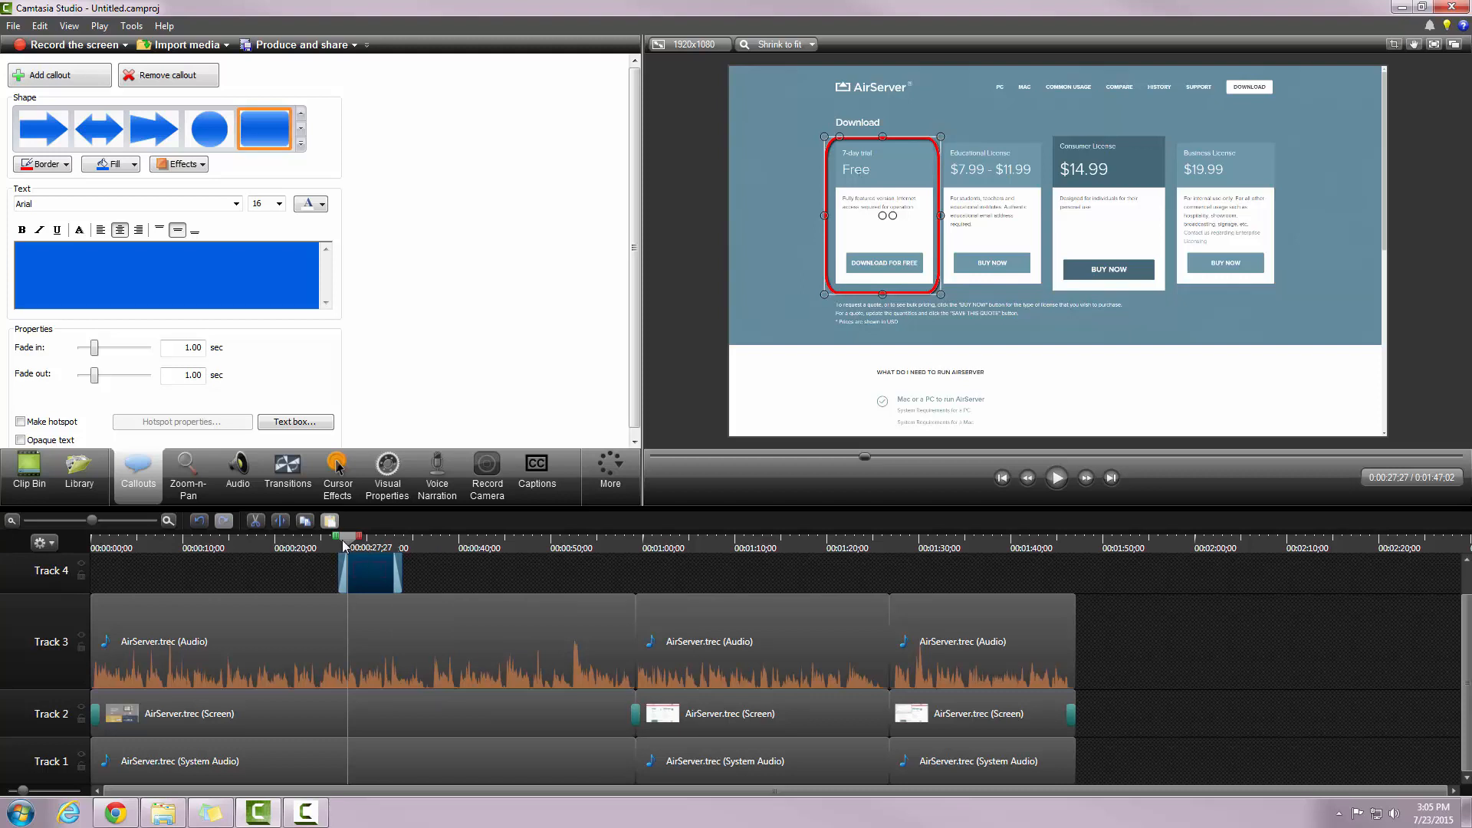
left_click_drag(344, 543, 314, 591)
left_click(1062, 478)
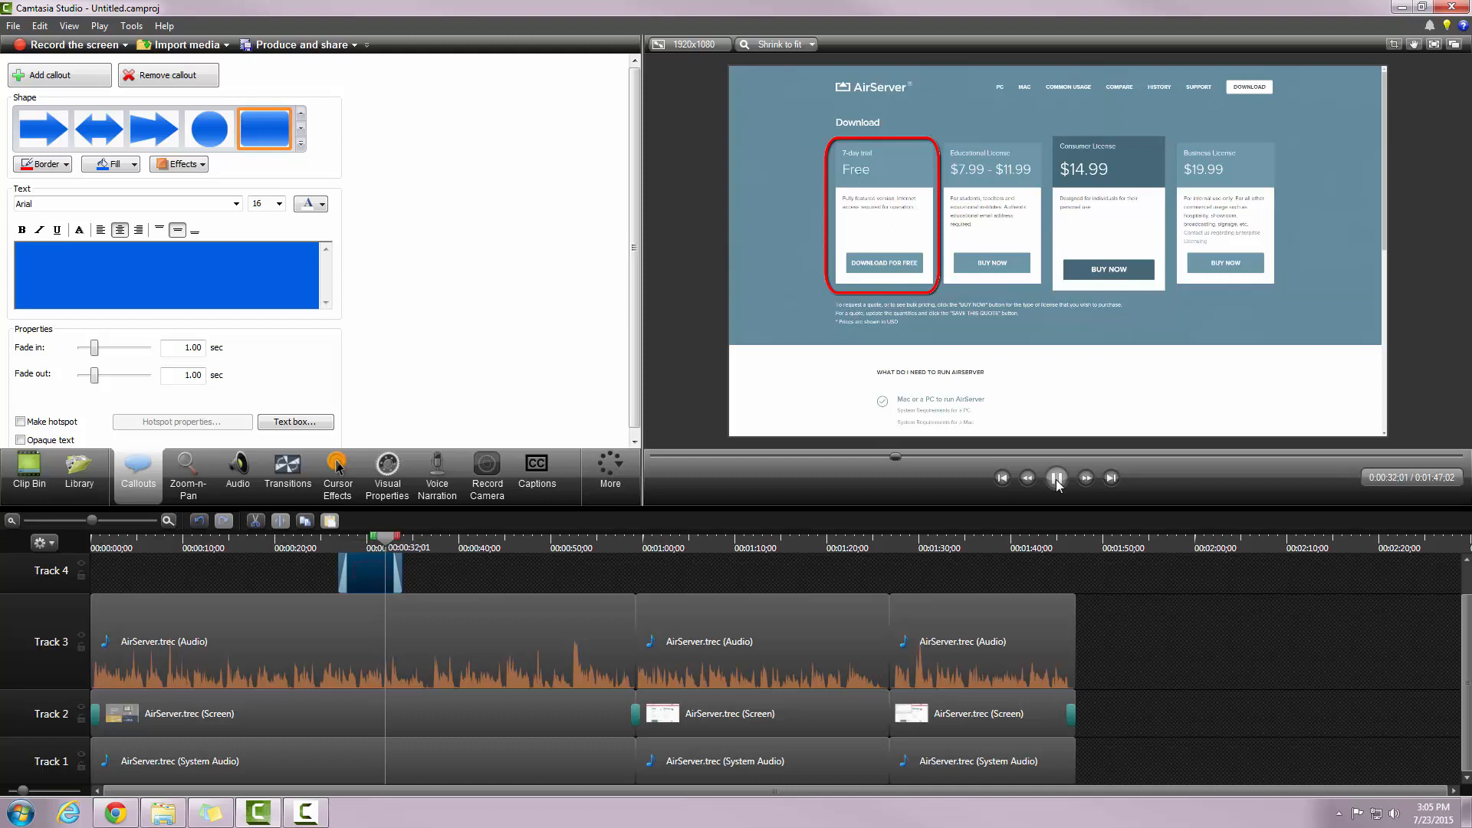
Step: Pause playback and nudge the Track 4 callout clip slightly later to cover the playhead
left_click(1056, 479)
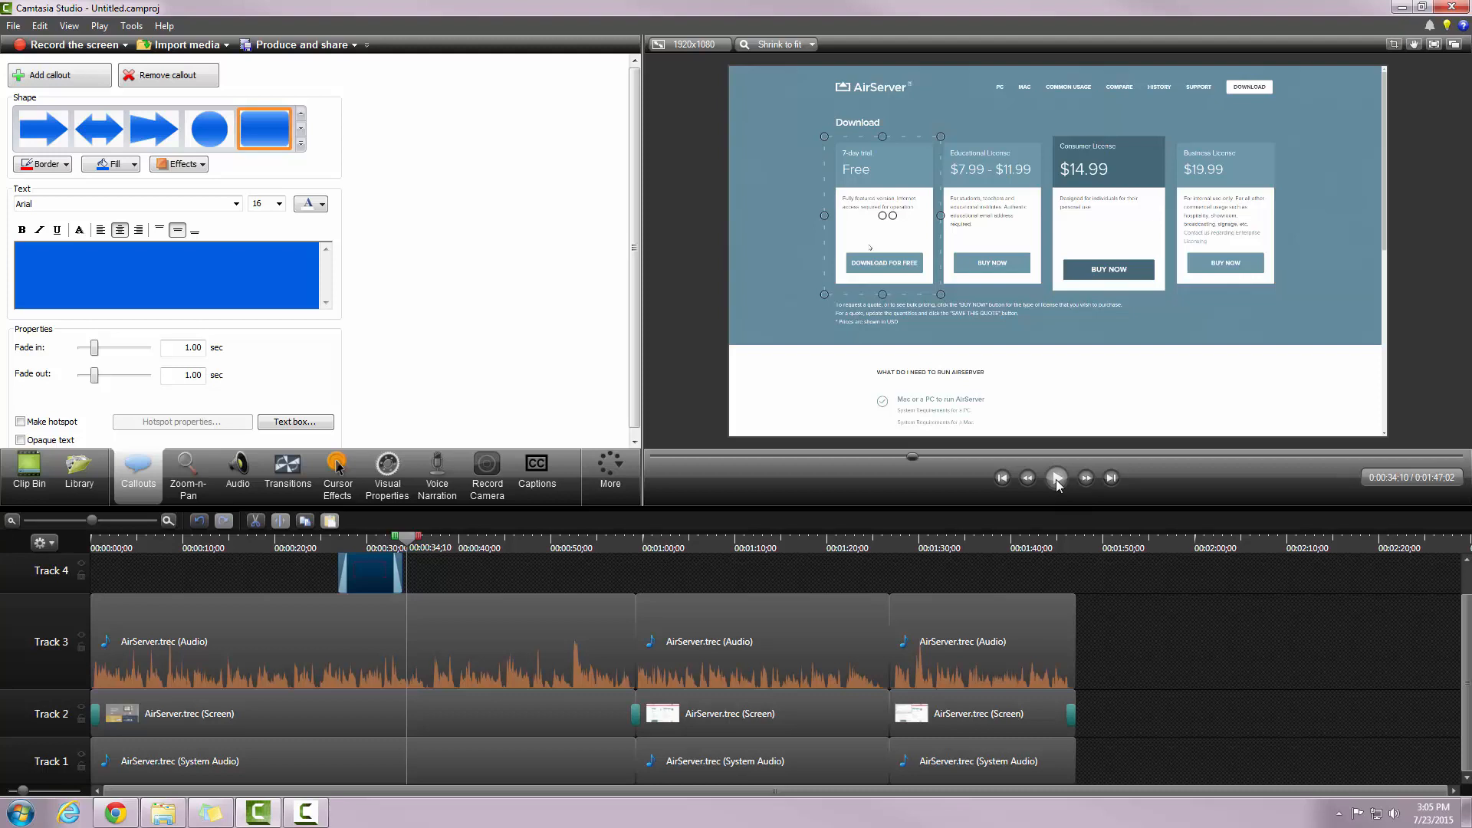
left_click_drag(374, 569, 385, 582)
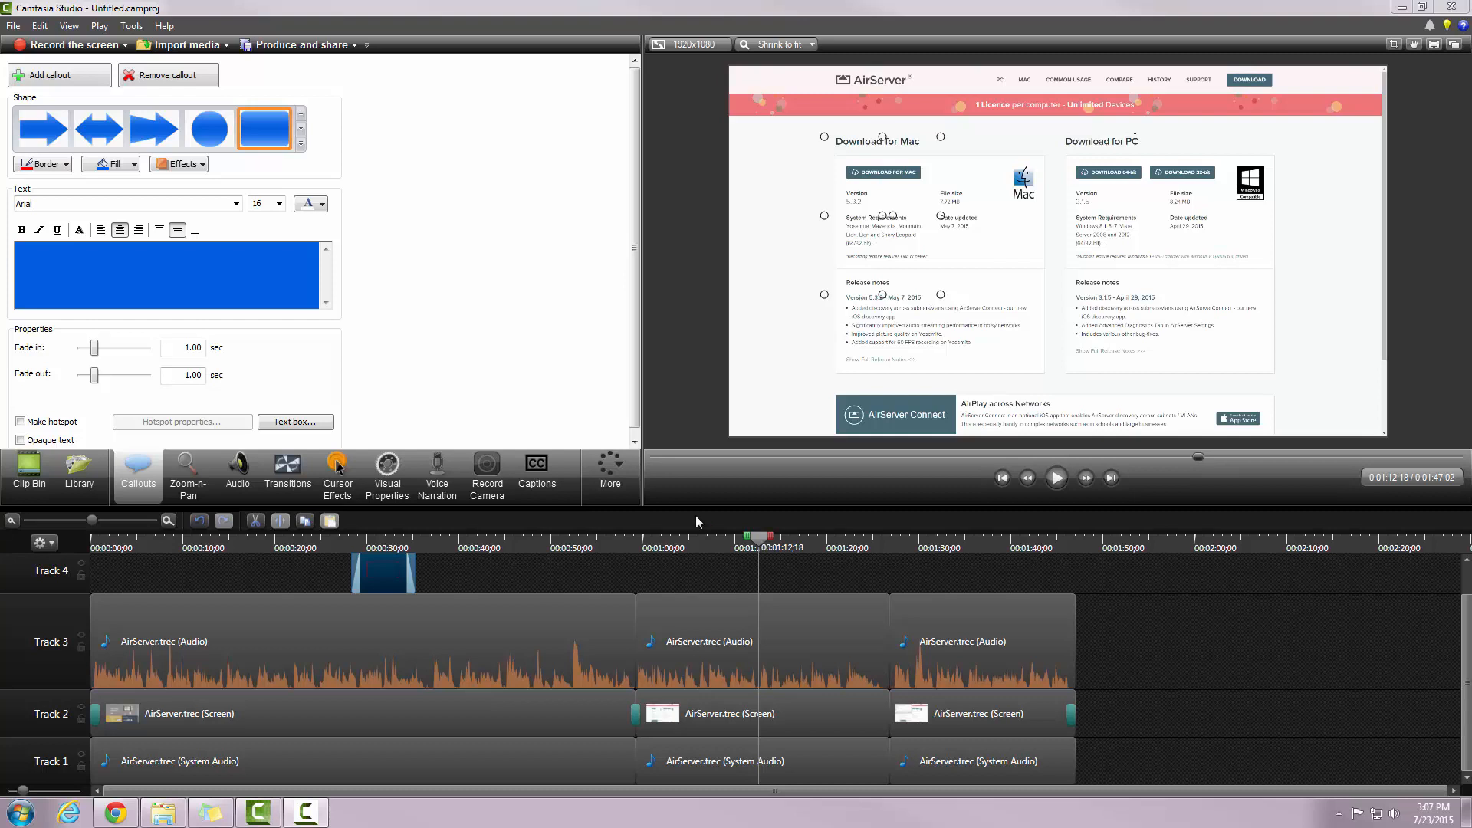
Step: Apply a 237% Zoom-n-Pan on the Download for PC section, then zoom the timeline in
left_click(185, 480)
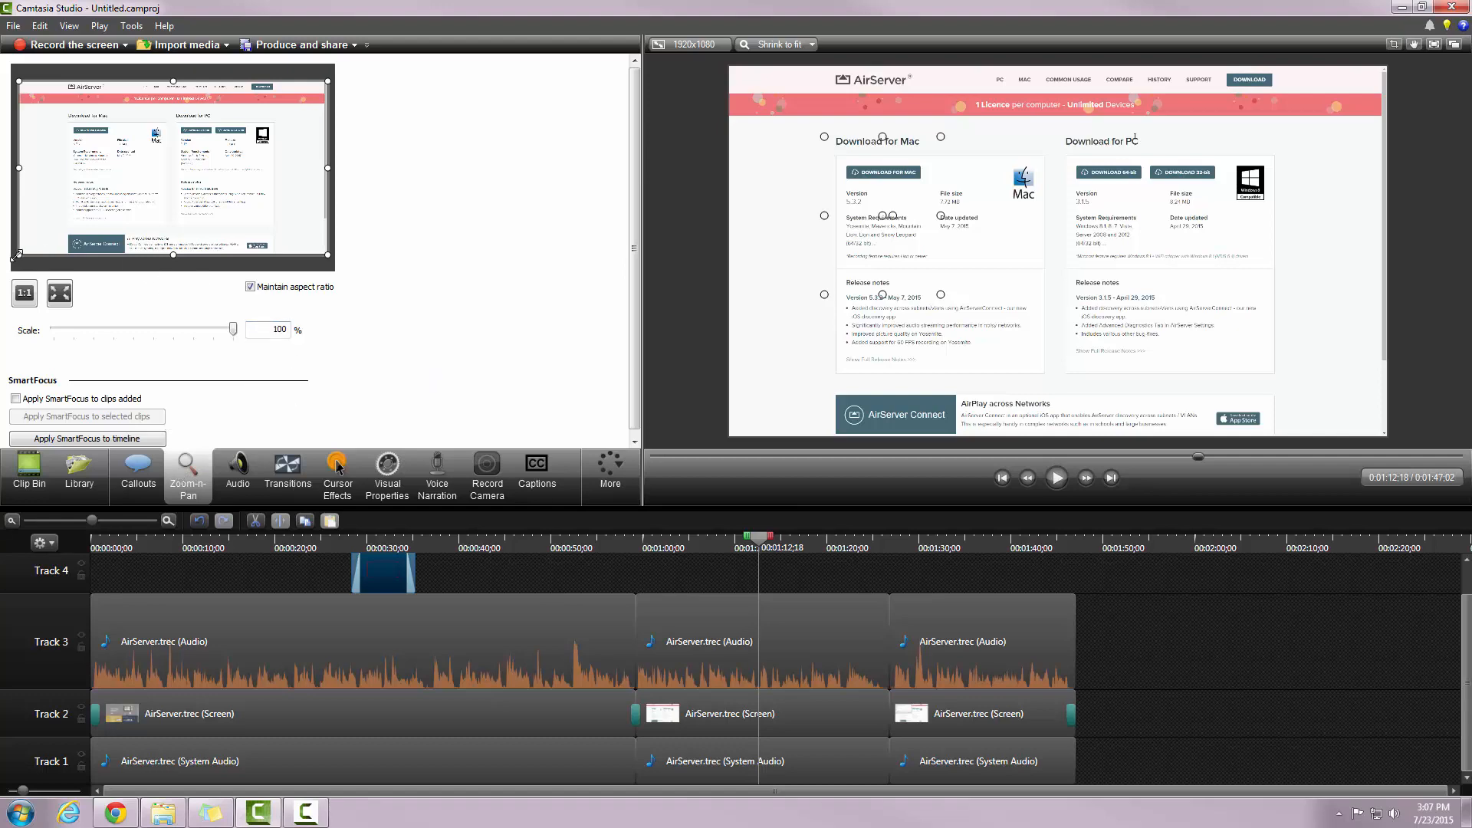
left_click_drag(16, 256, 214, 169)
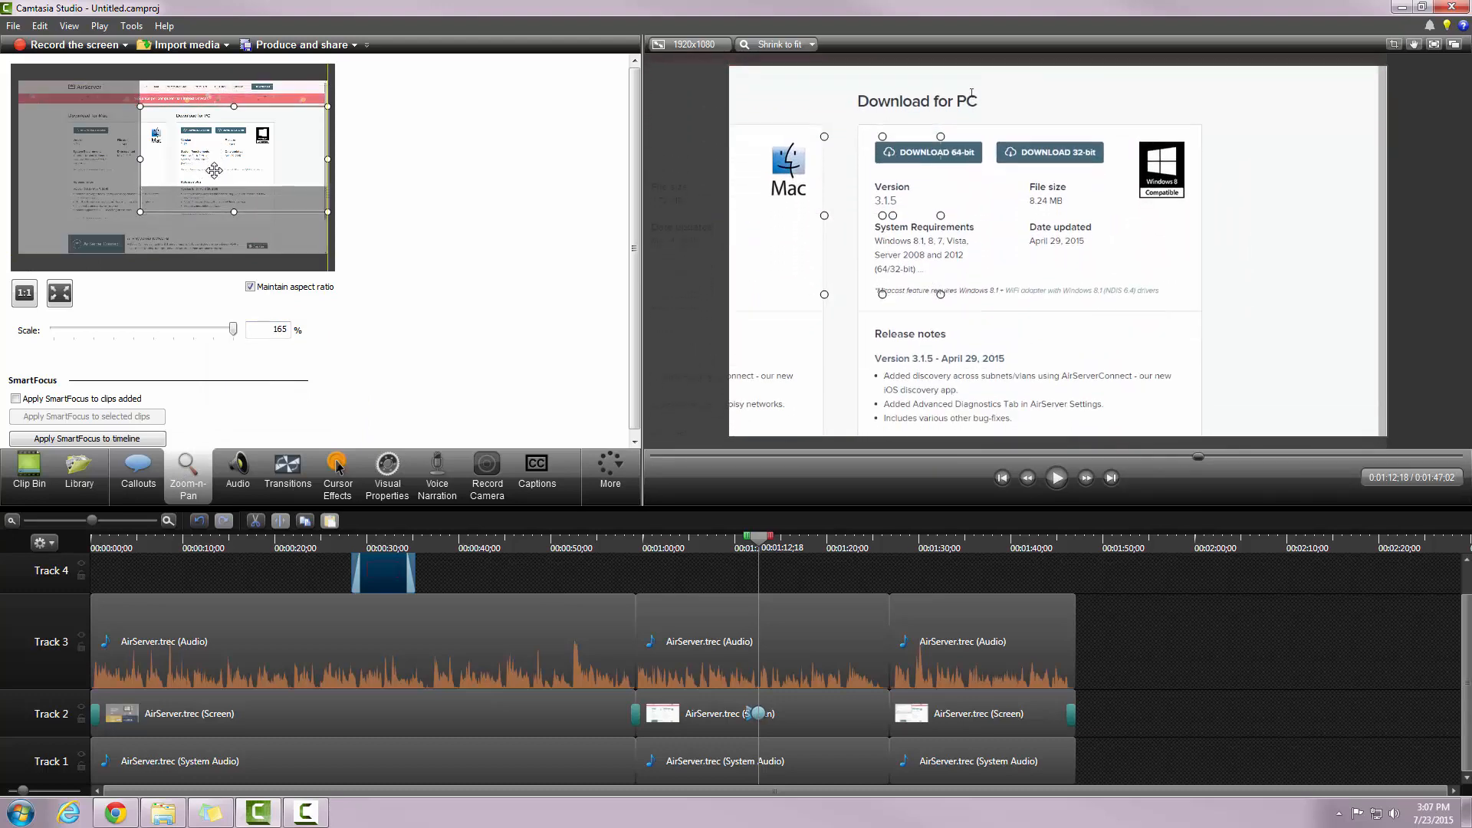
left_click_drag(140, 212, 210, 156)
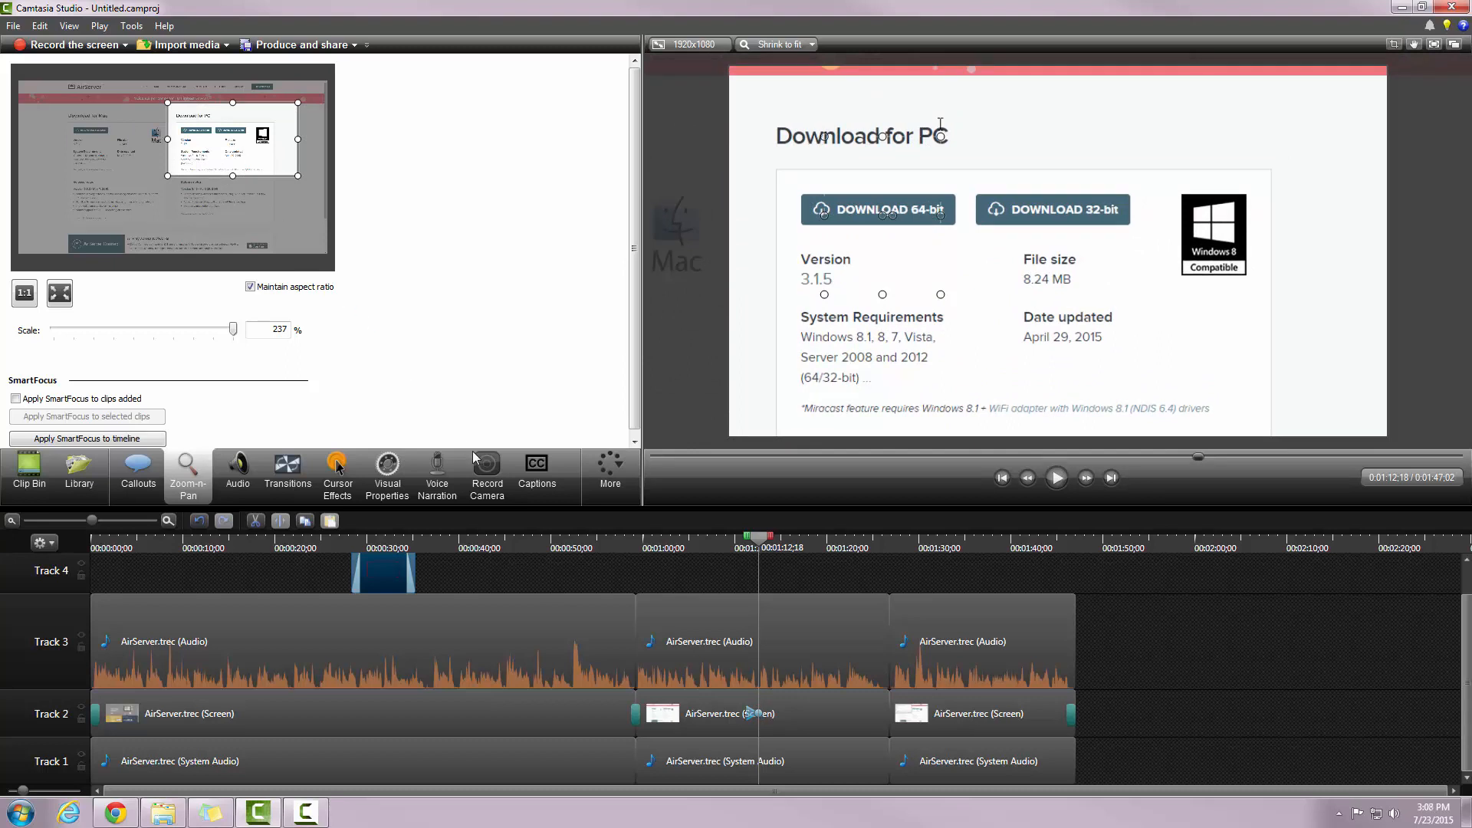
left_click_drag(747, 715, 754, 714)
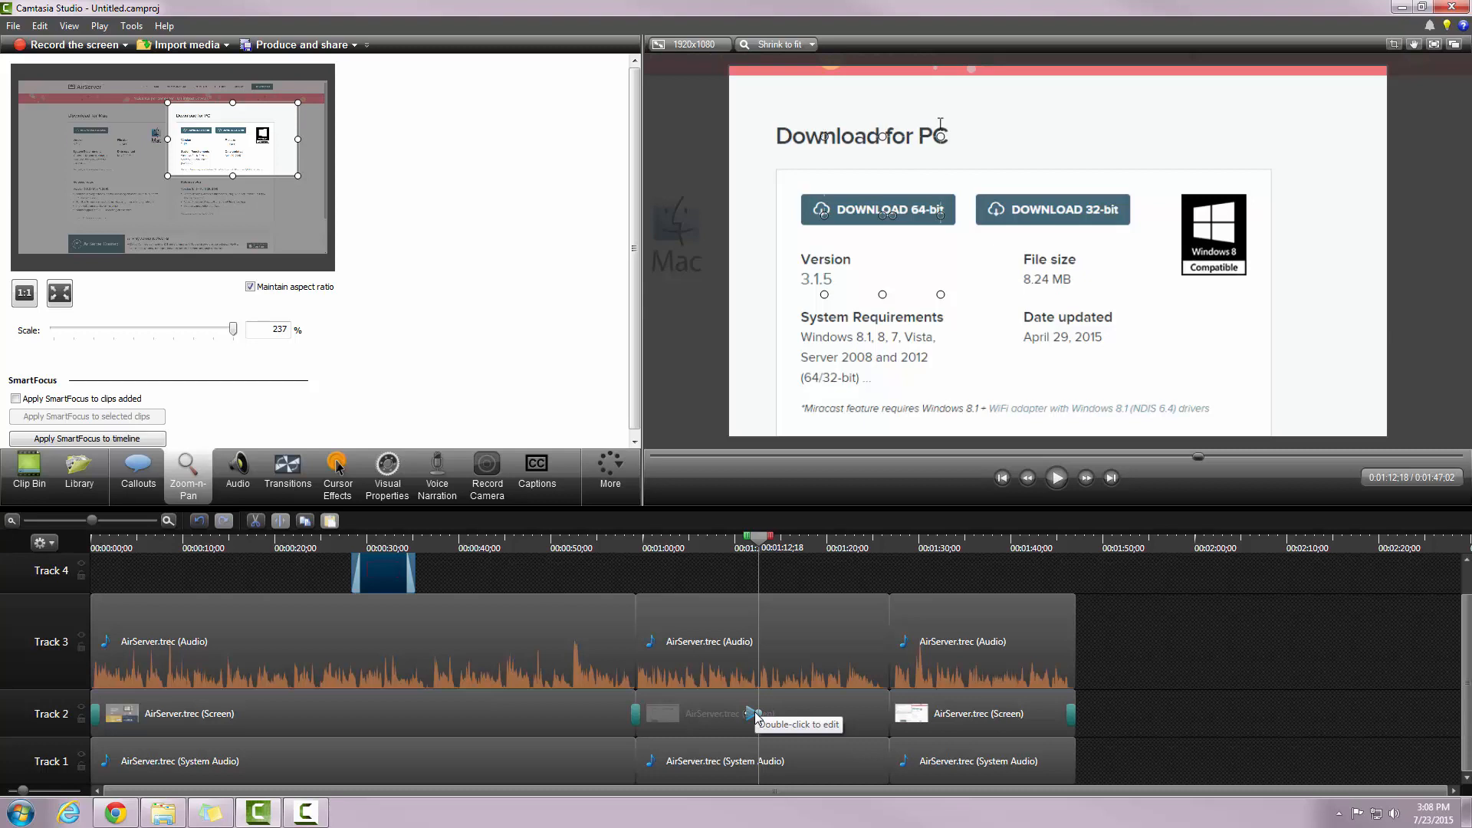
left_click(172, 526)
Step: Lengthen the Track 2 zoom-n-pan animation by dragging out its end and adjusting its start
left_click(172, 526)
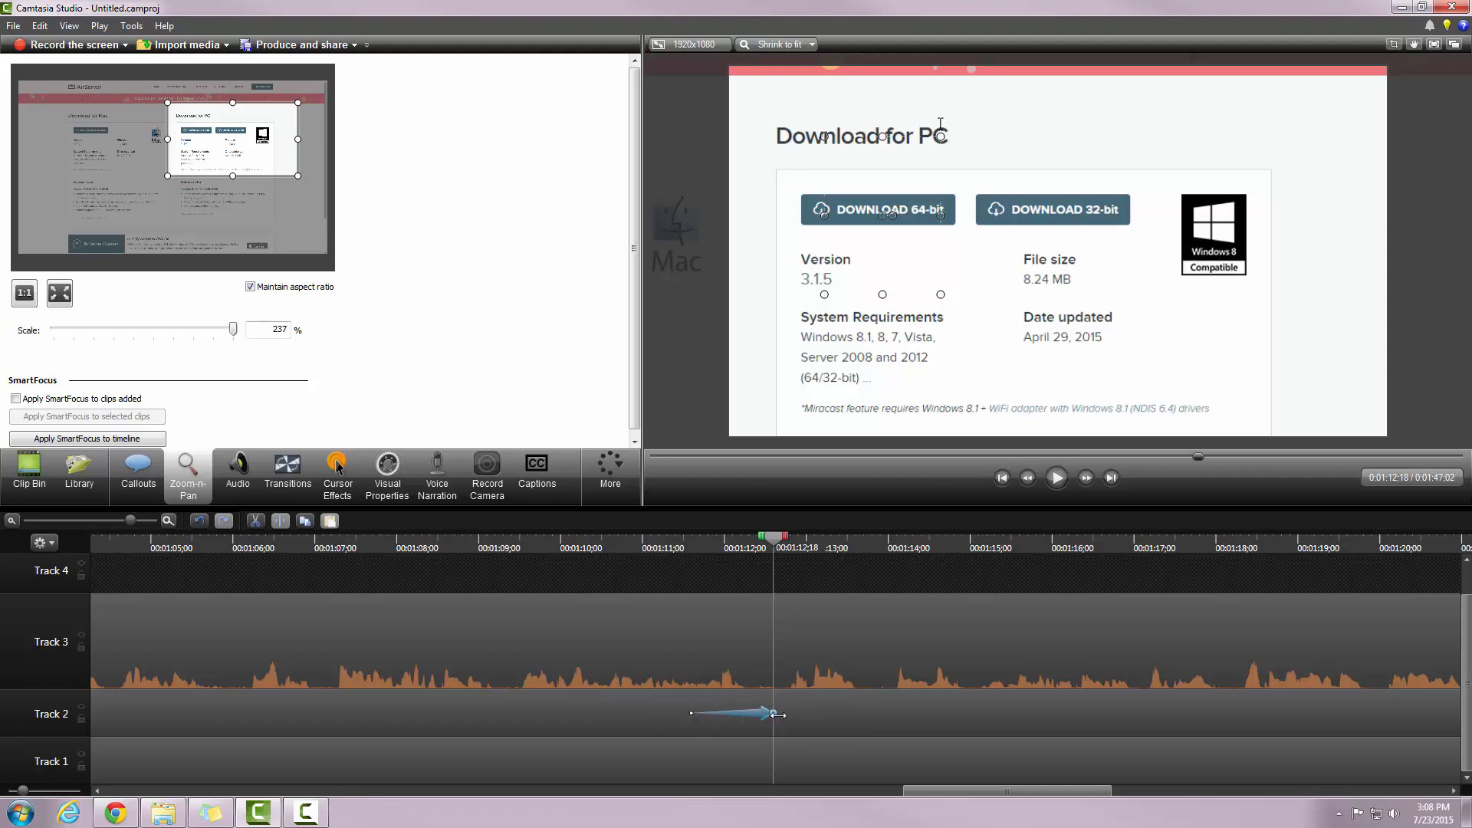
left_click_drag(776, 714, 868, 713)
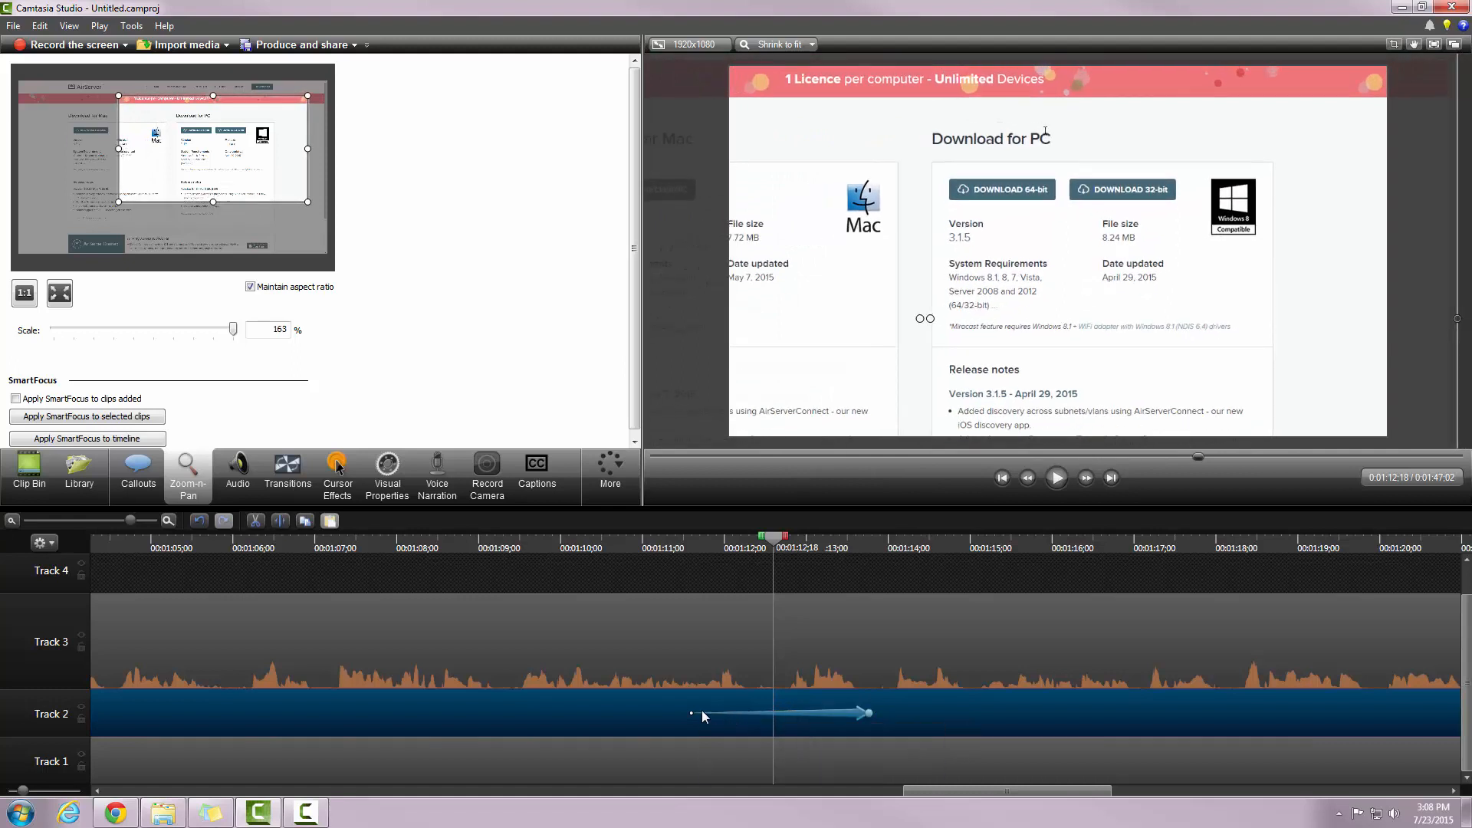
left_click_drag(685, 713, 614, 710)
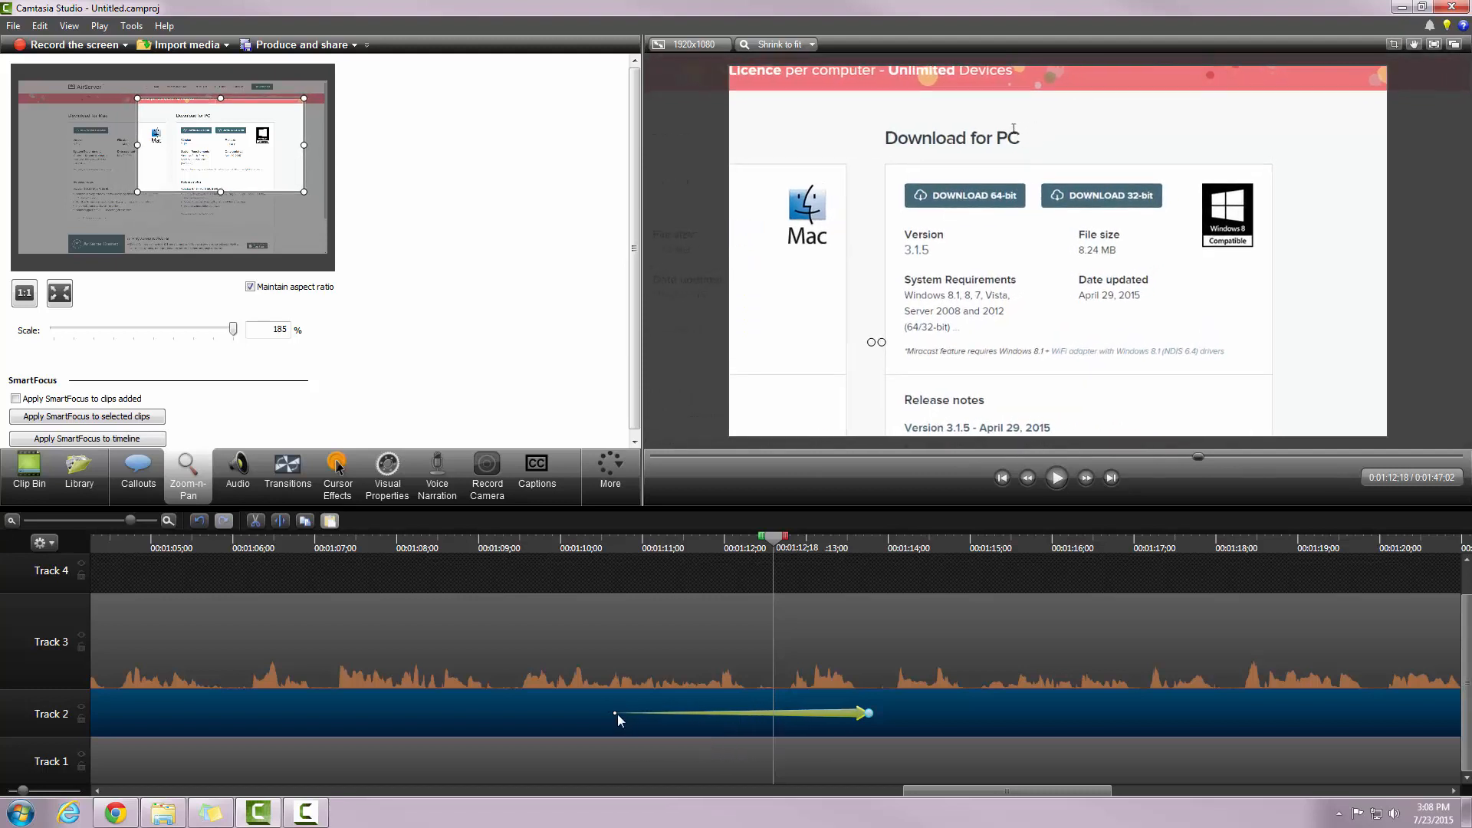
left_click_drag(613, 714, 662, 714)
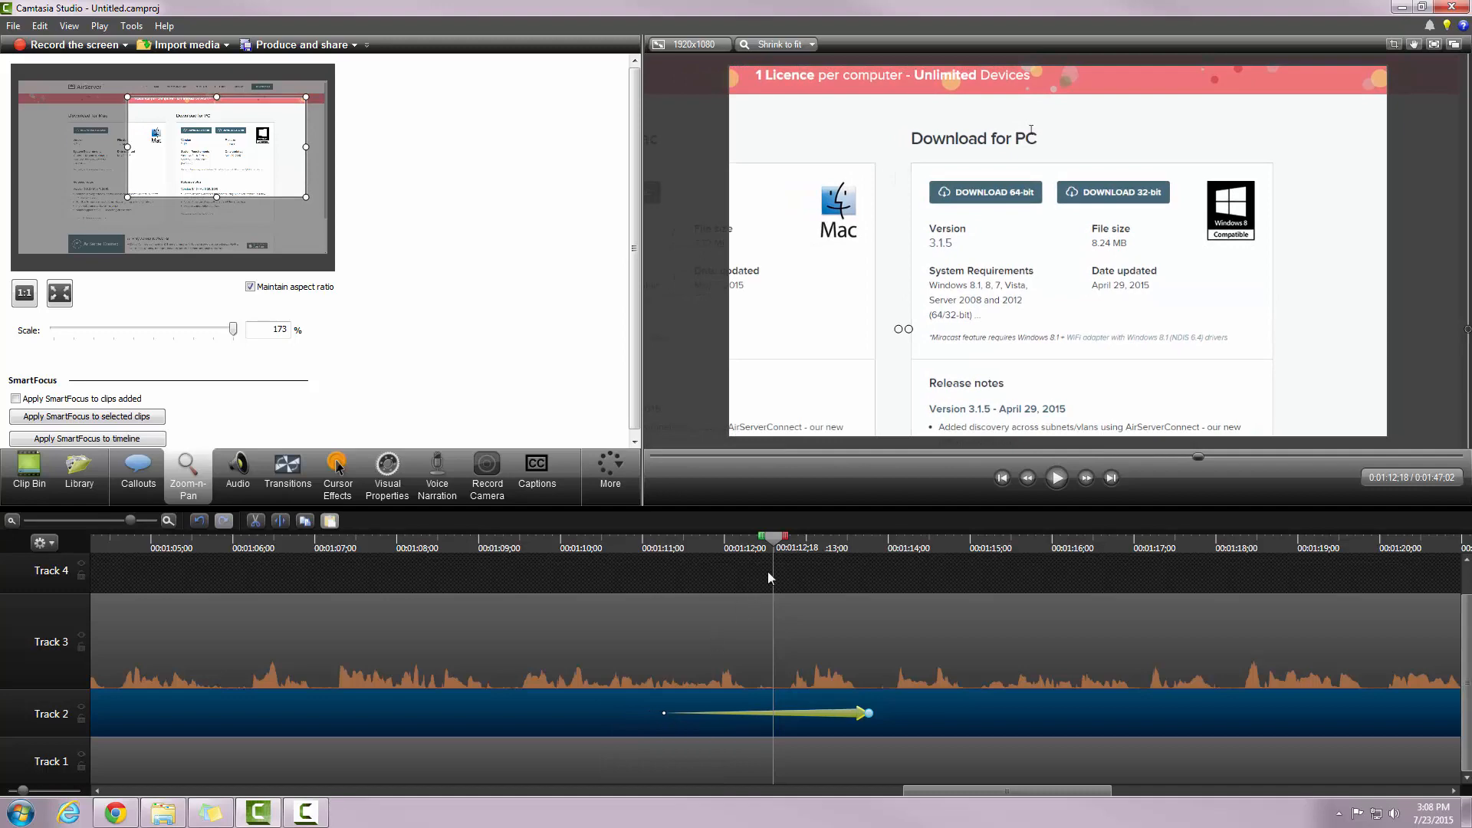
Step: Scrub back through the zoom to review it from before it begins
left_click_drag(775, 549, 816, 602)
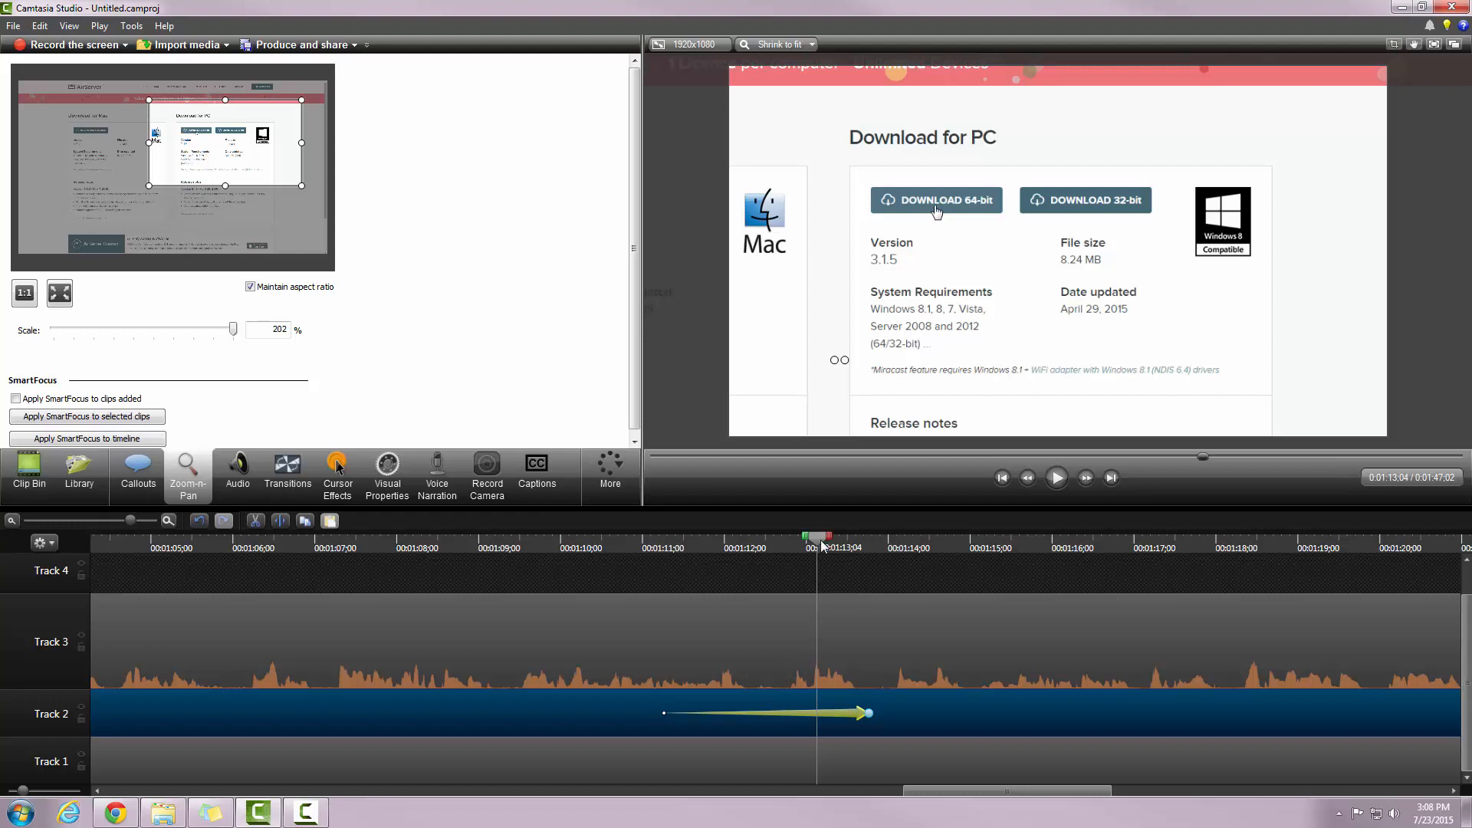
left_click_drag(820, 546, 683, 549)
left_click(567, 594)
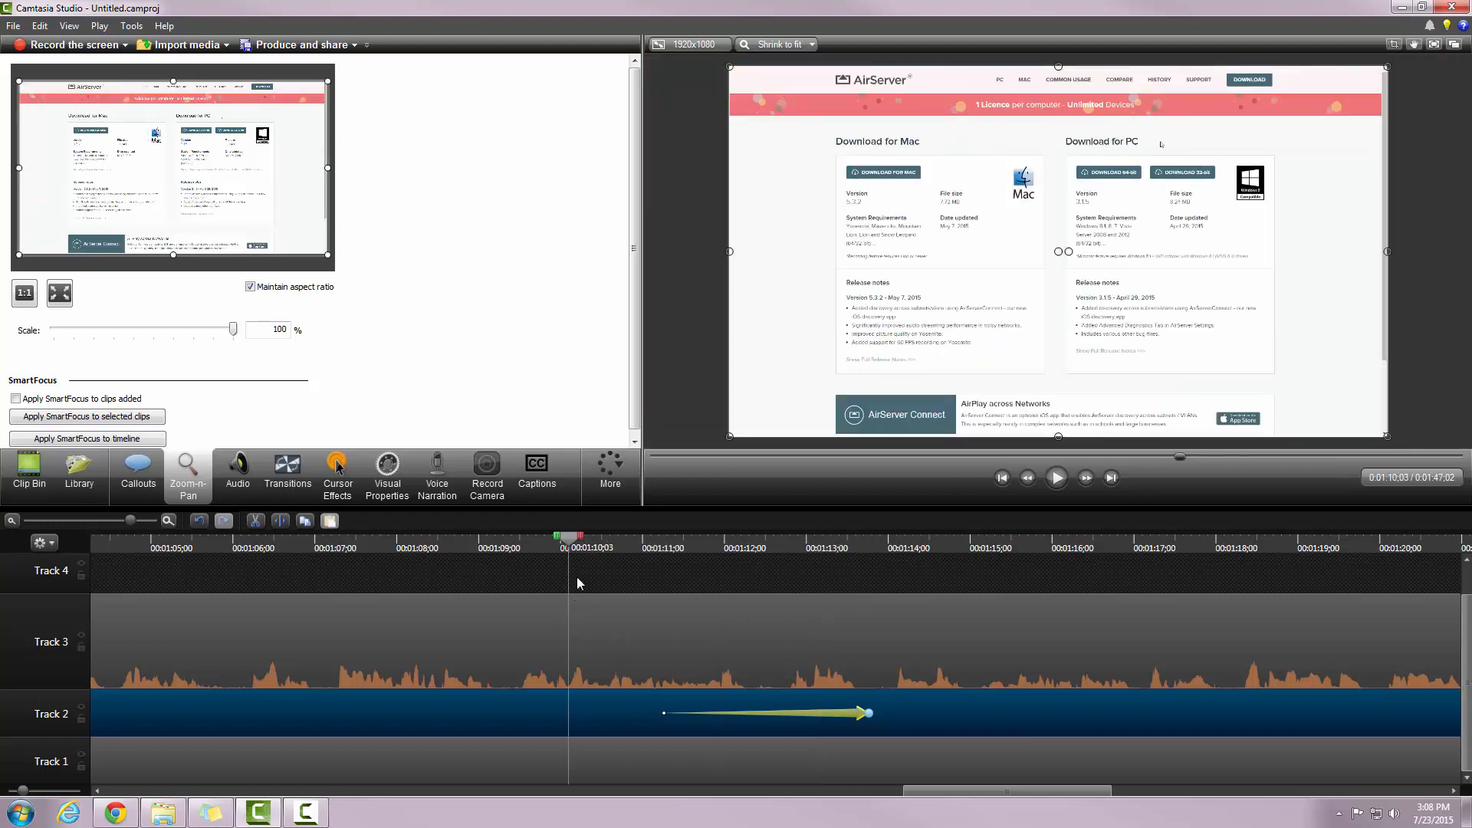
Step: Scrub the playhead forward through the zoom-n-pan animation
left_click_drag(570, 547, 799, 606)
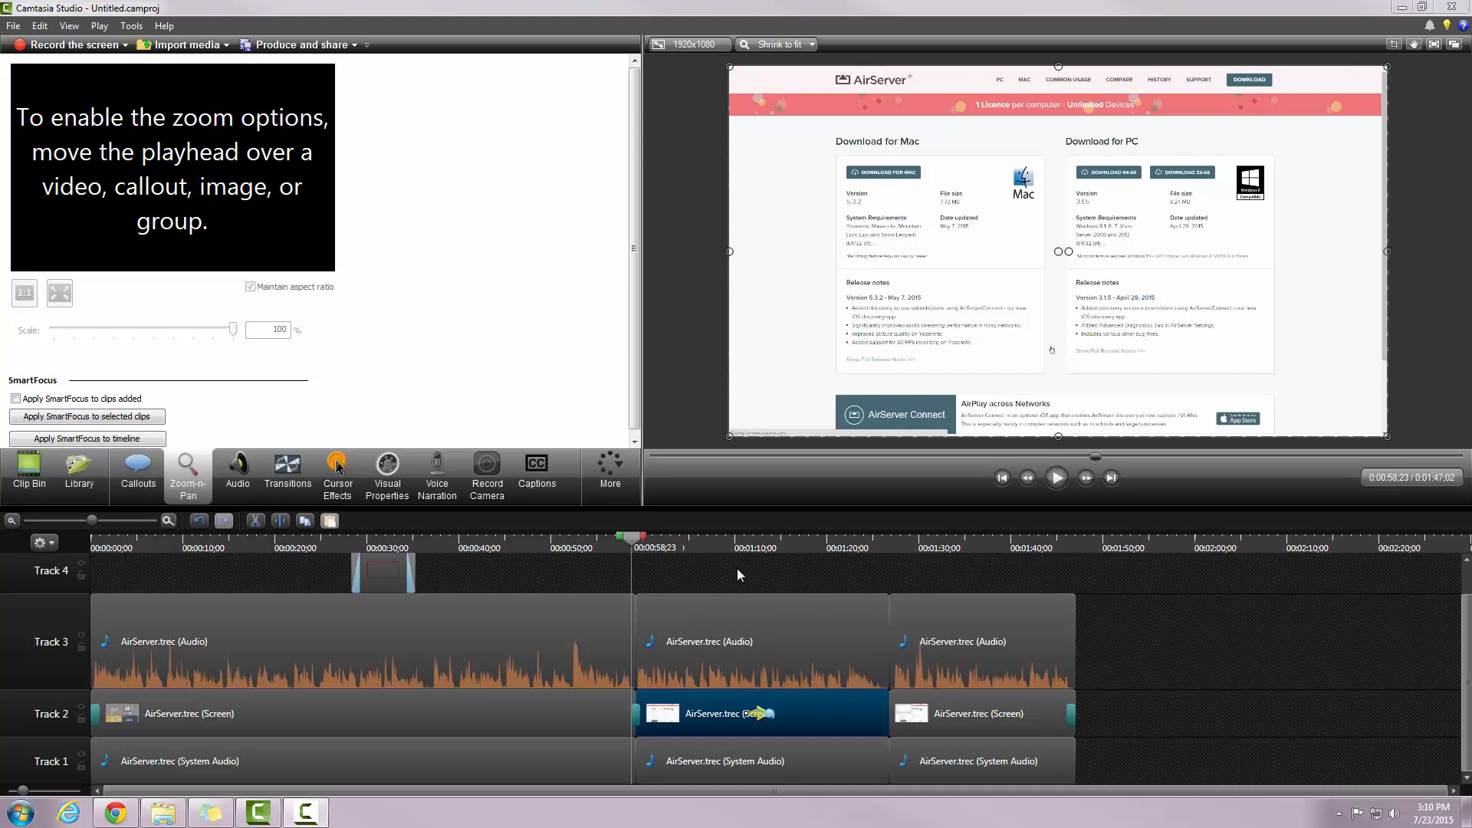
Step: Add a short fade-out to the audio clip just before the Fade through black transition
left_click(168, 522)
left_click(168, 521)
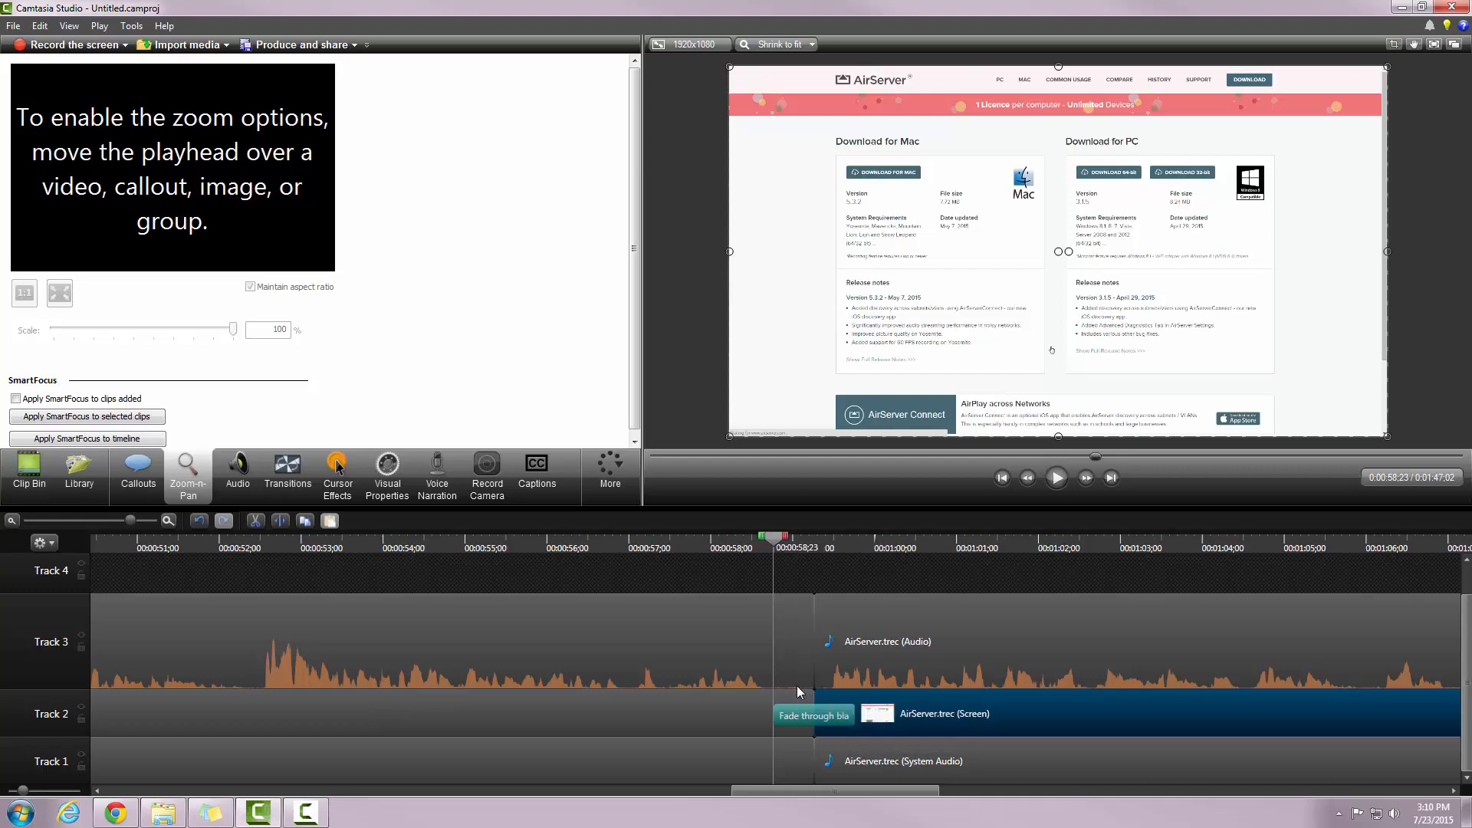
left_click_drag(791, 551, 805, 556)
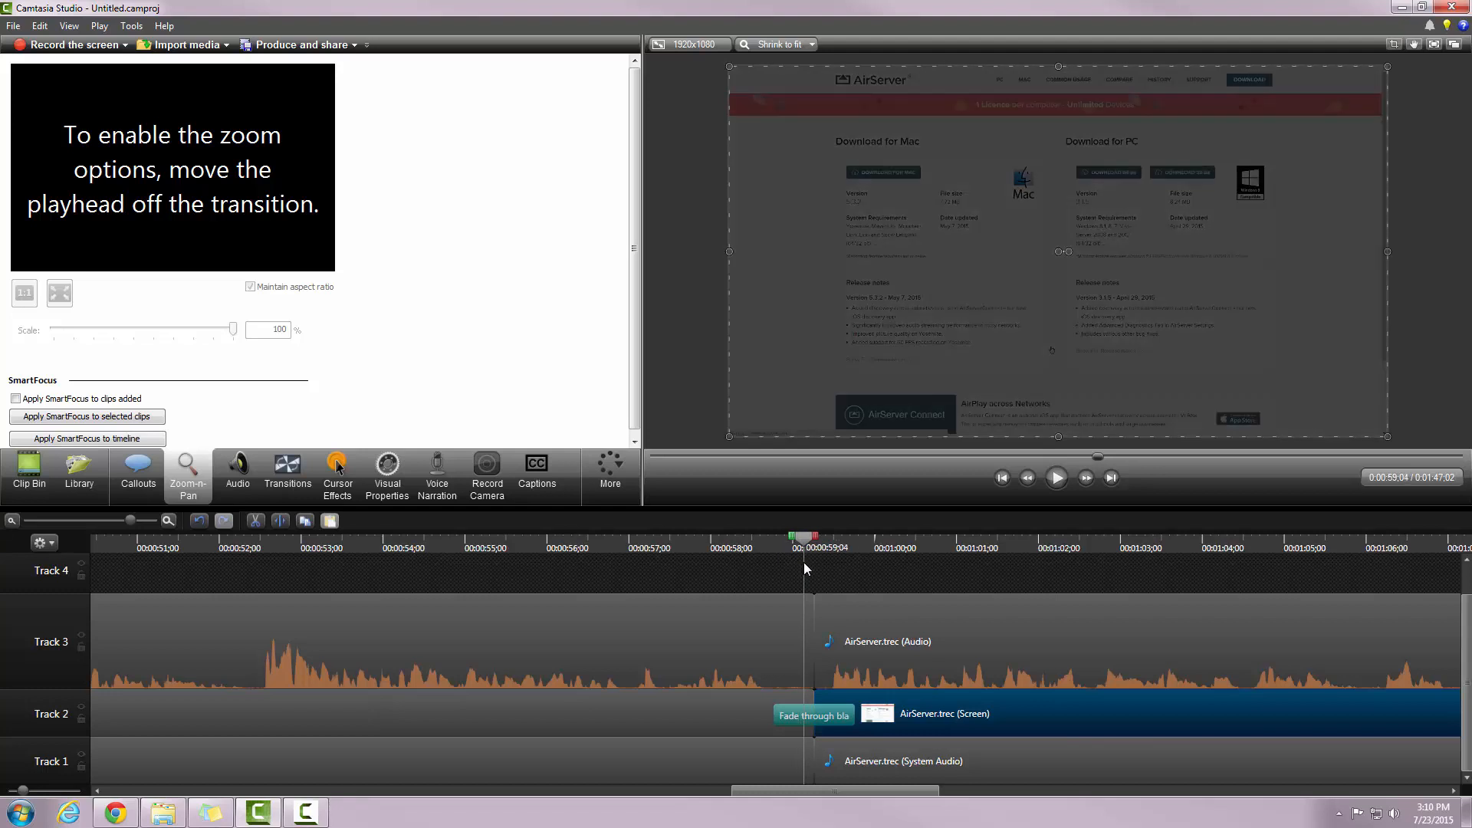
left_click(169, 521)
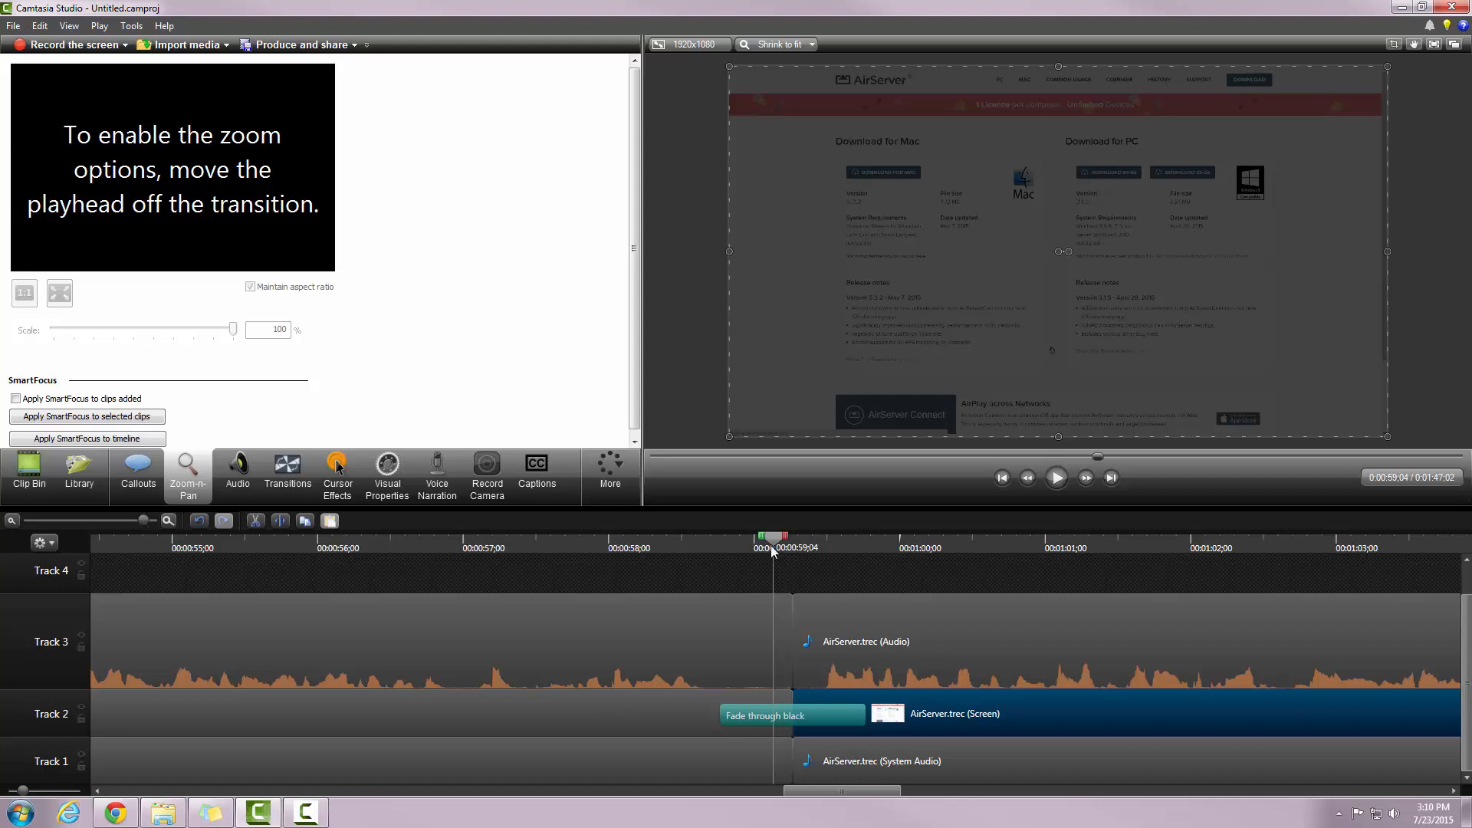
left_click(733, 637)
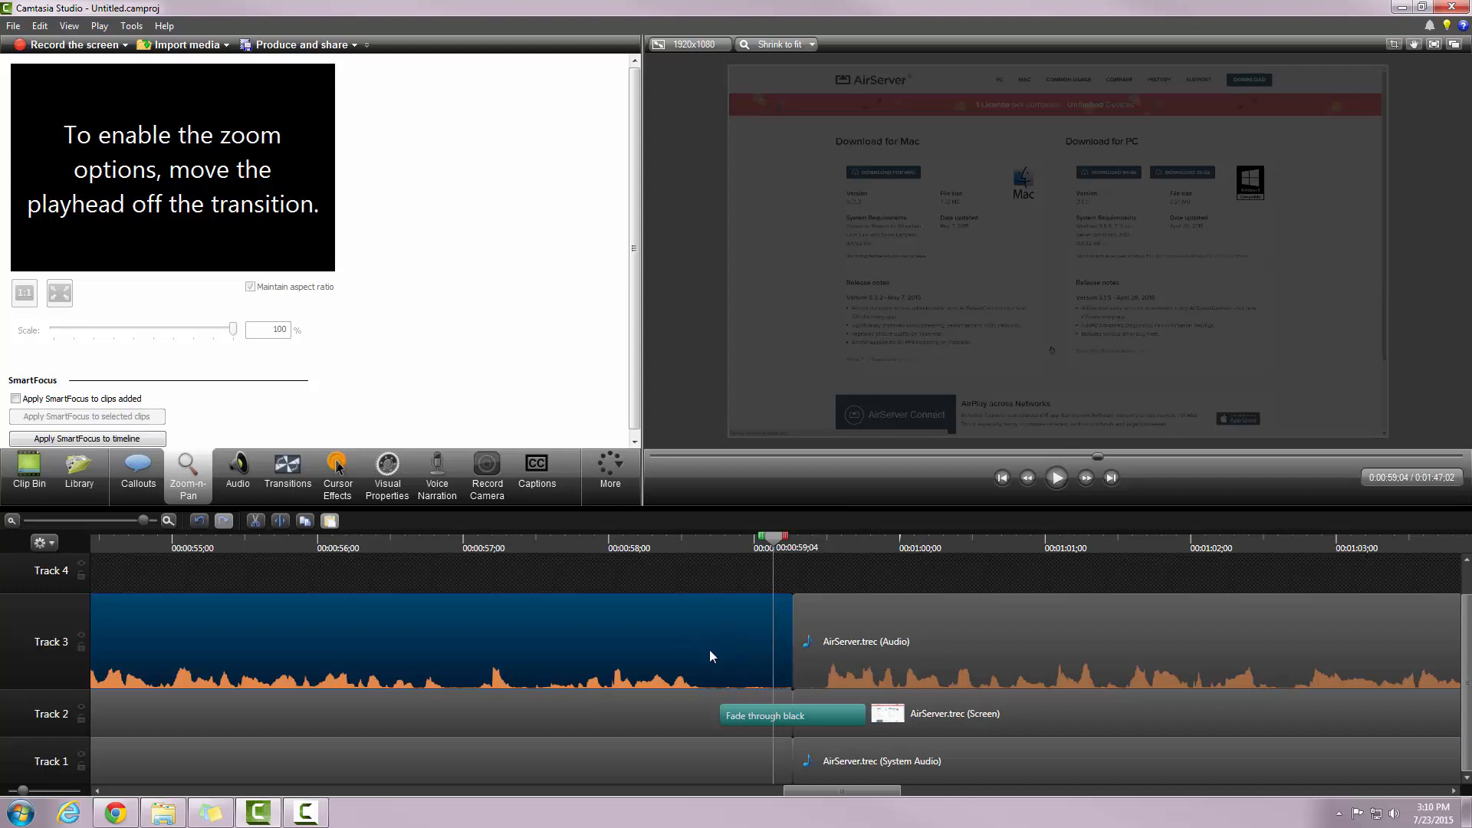
left_click(235, 476)
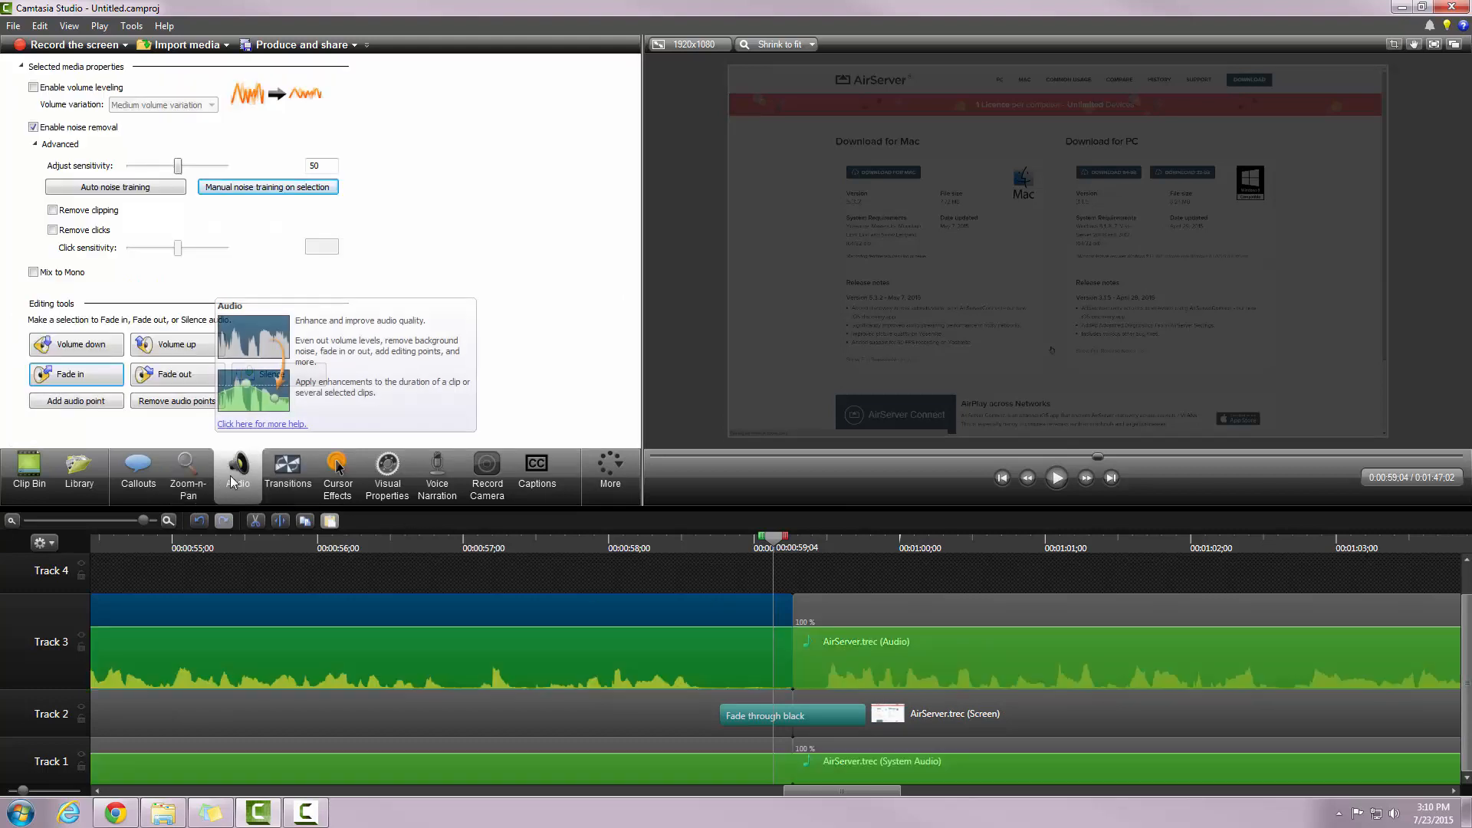
left_click(86, 381)
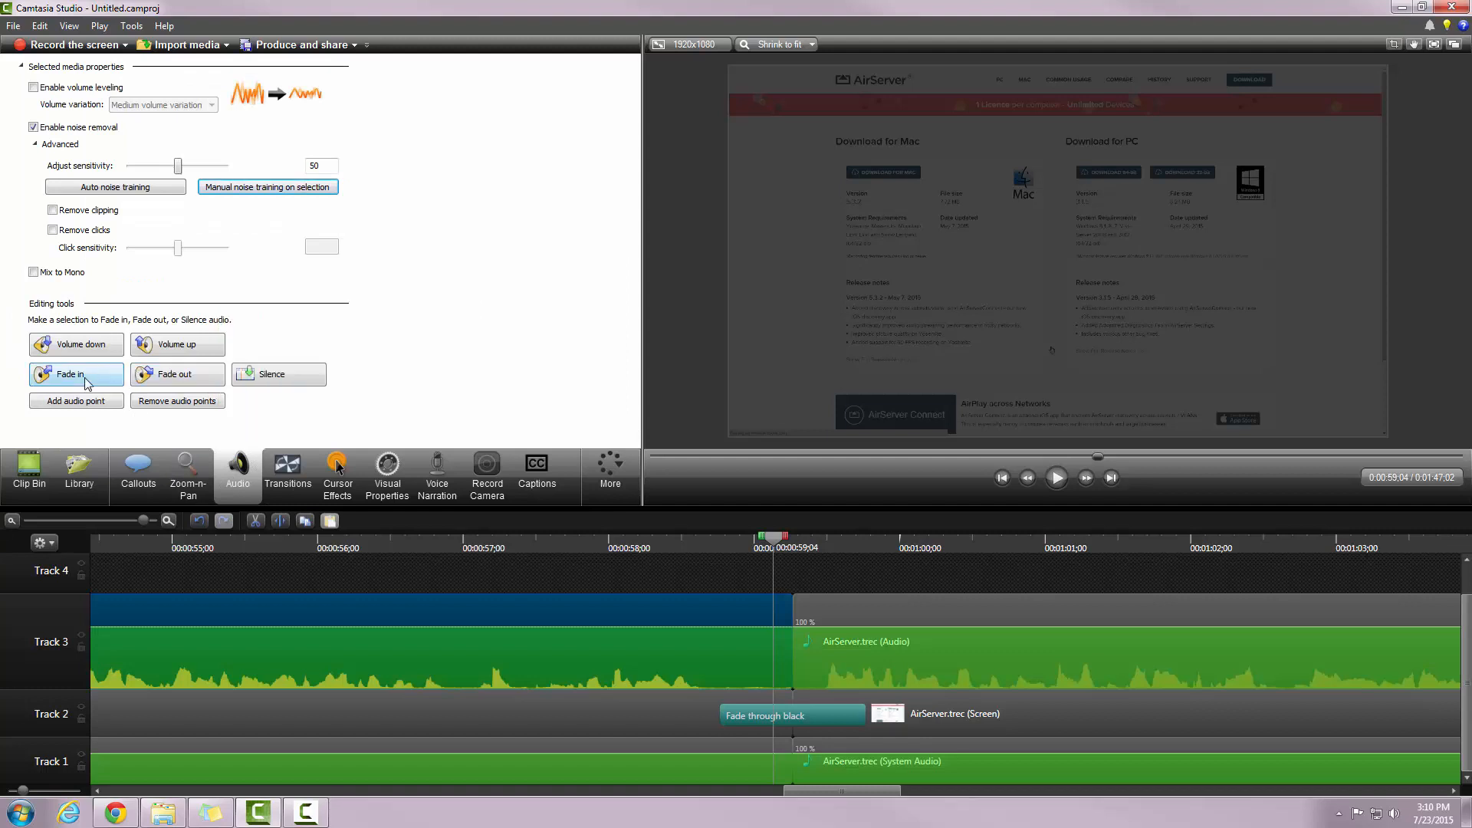
left_click(181, 376)
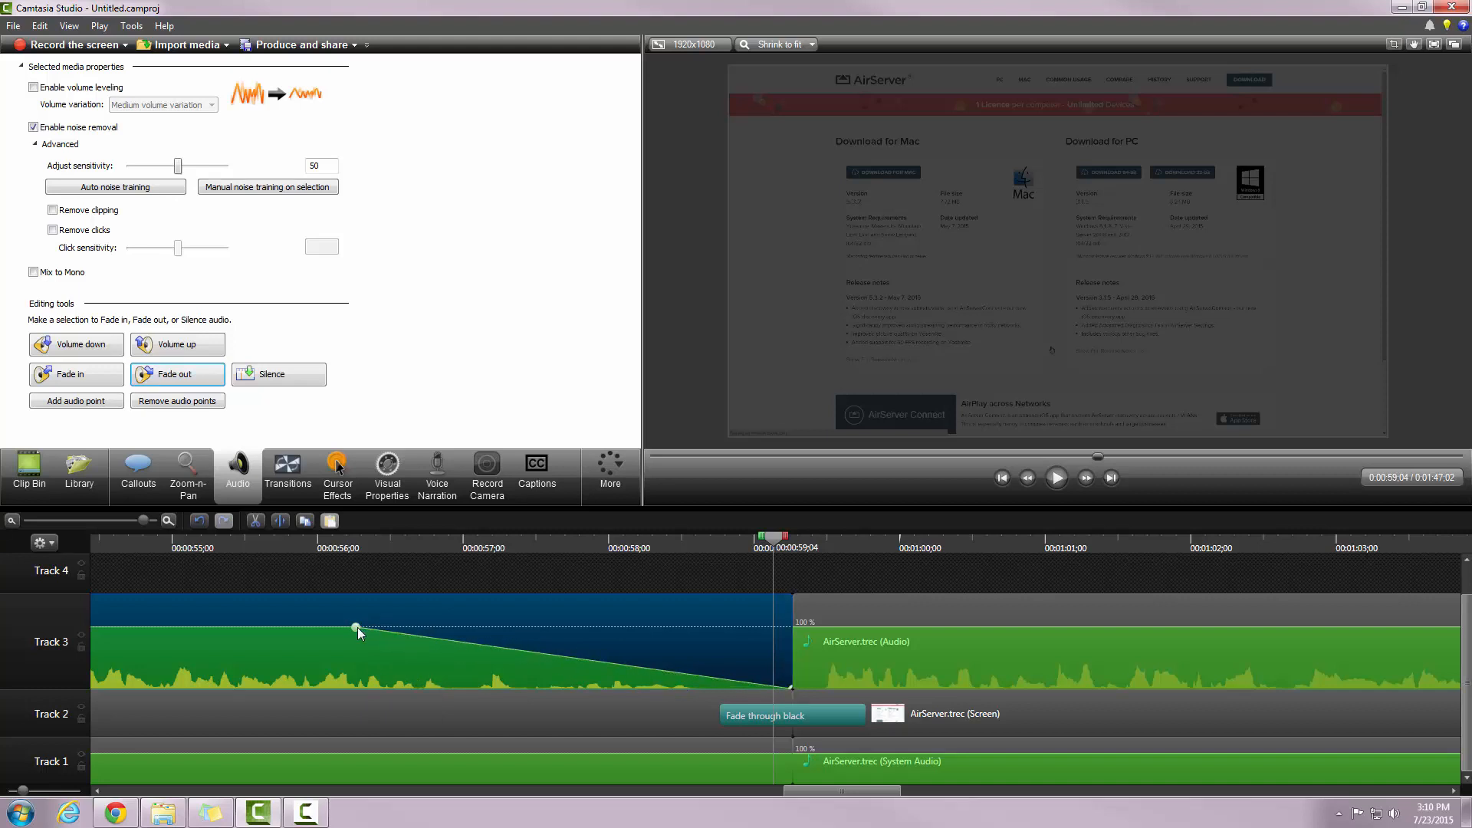
left_click_drag(357, 628, 779, 629)
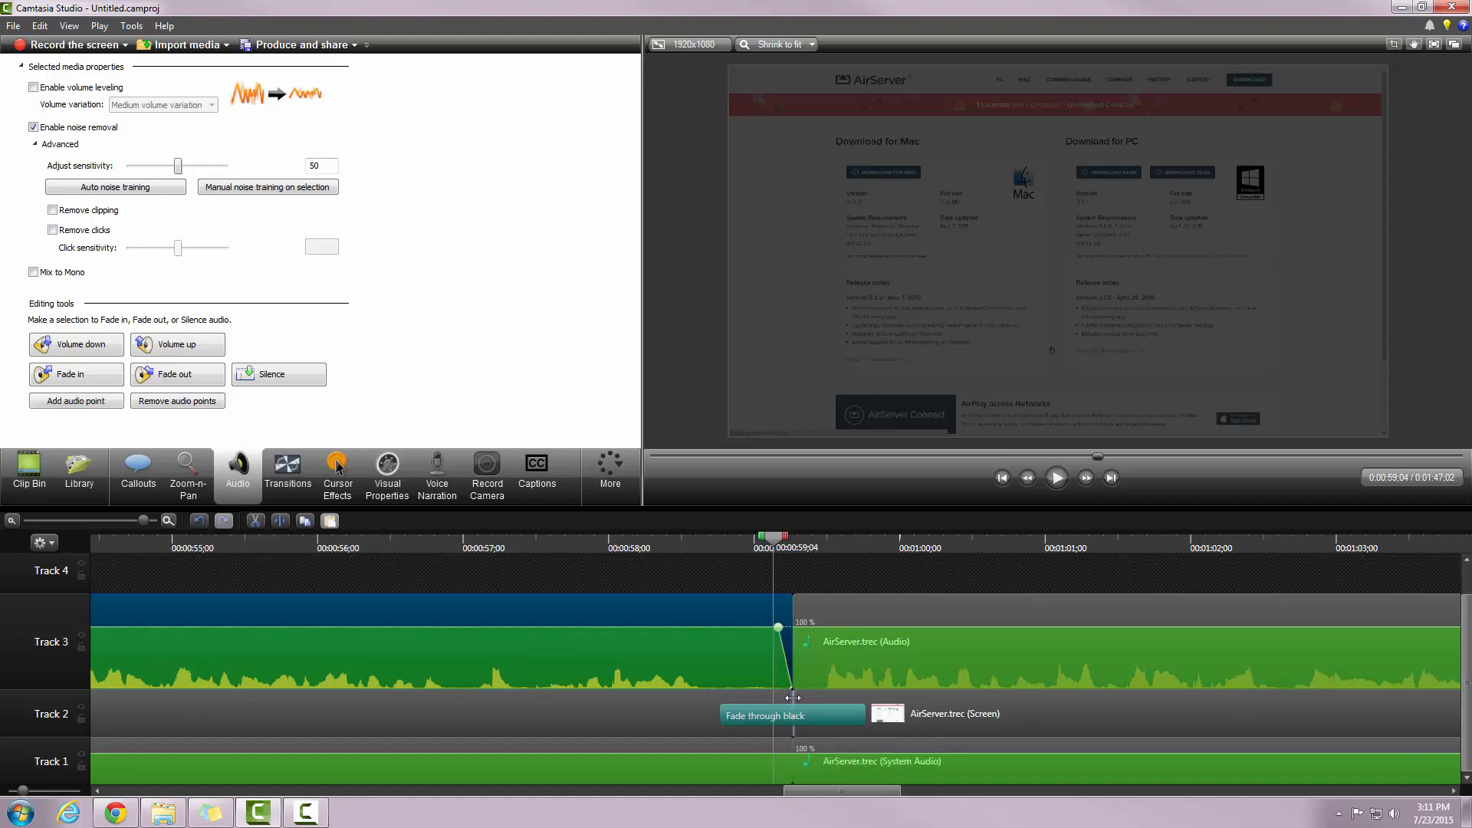
Step: Add a short fade-in to the audio clip after the transition, then preview the dip
left_click(838, 614)
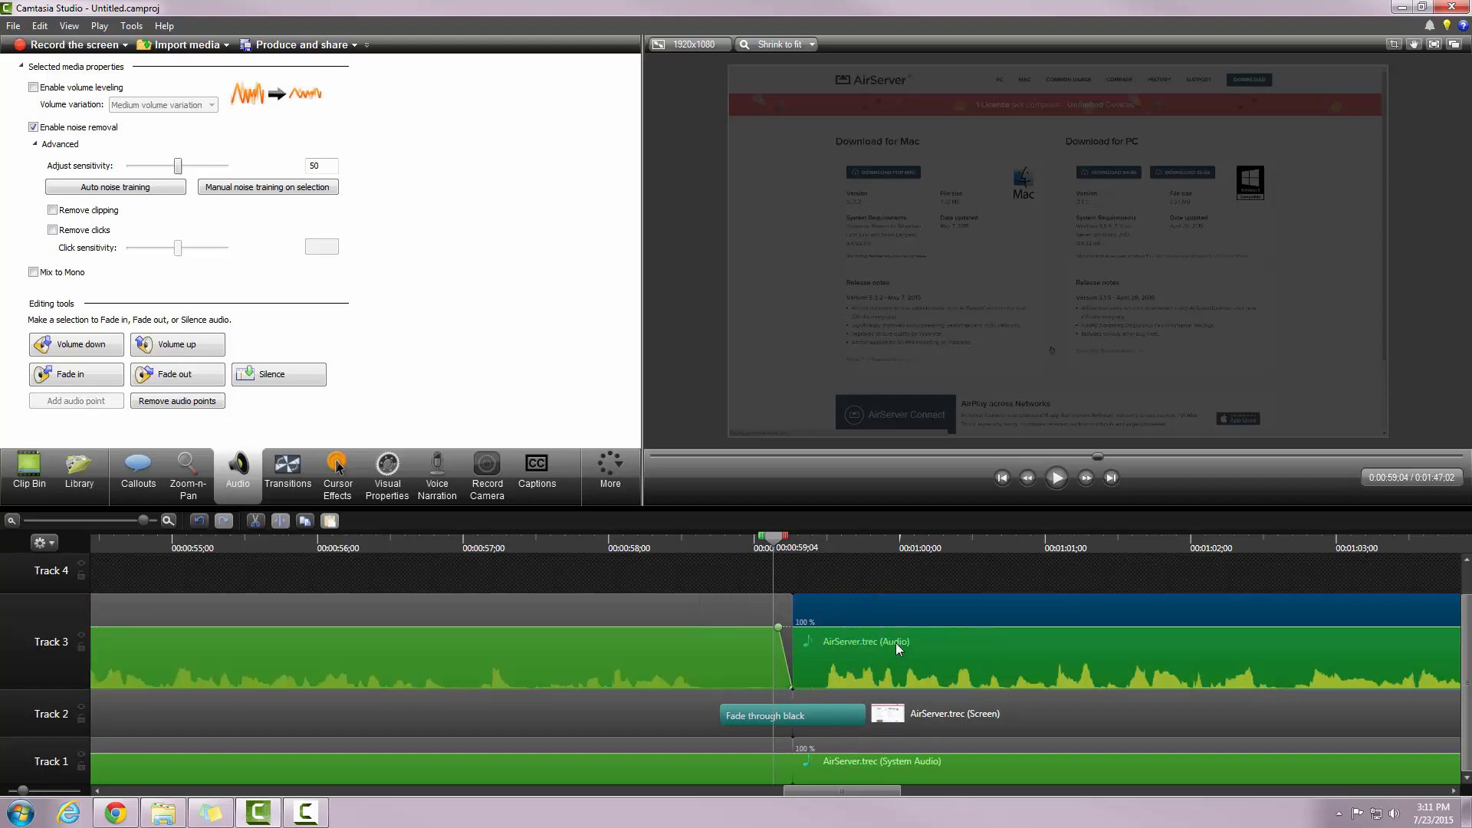
left_click(98, 380)
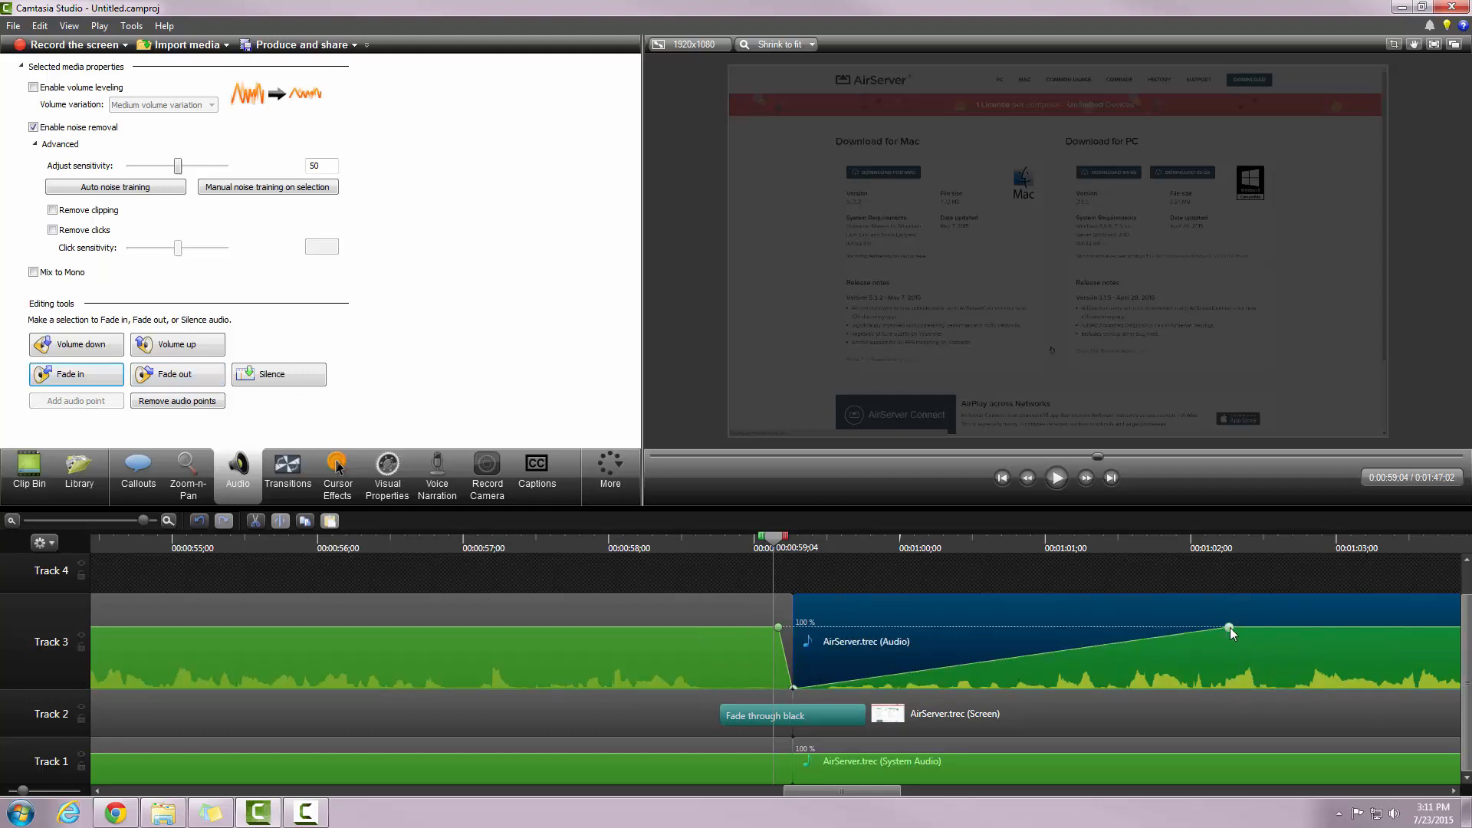
left_click_drag(1230, 627, 809, 641)
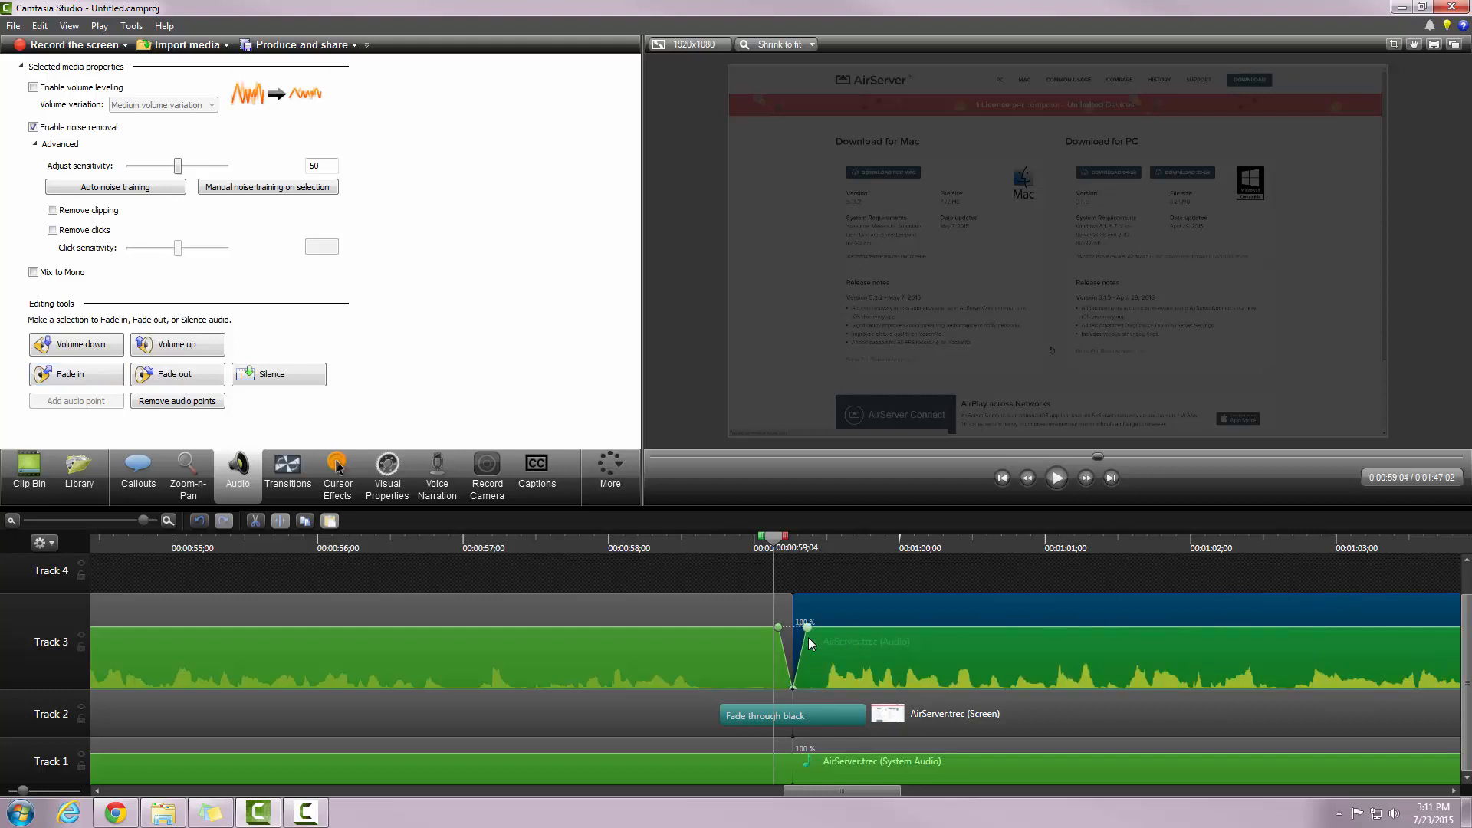
left_click_drag(774, 536, 720, 538)
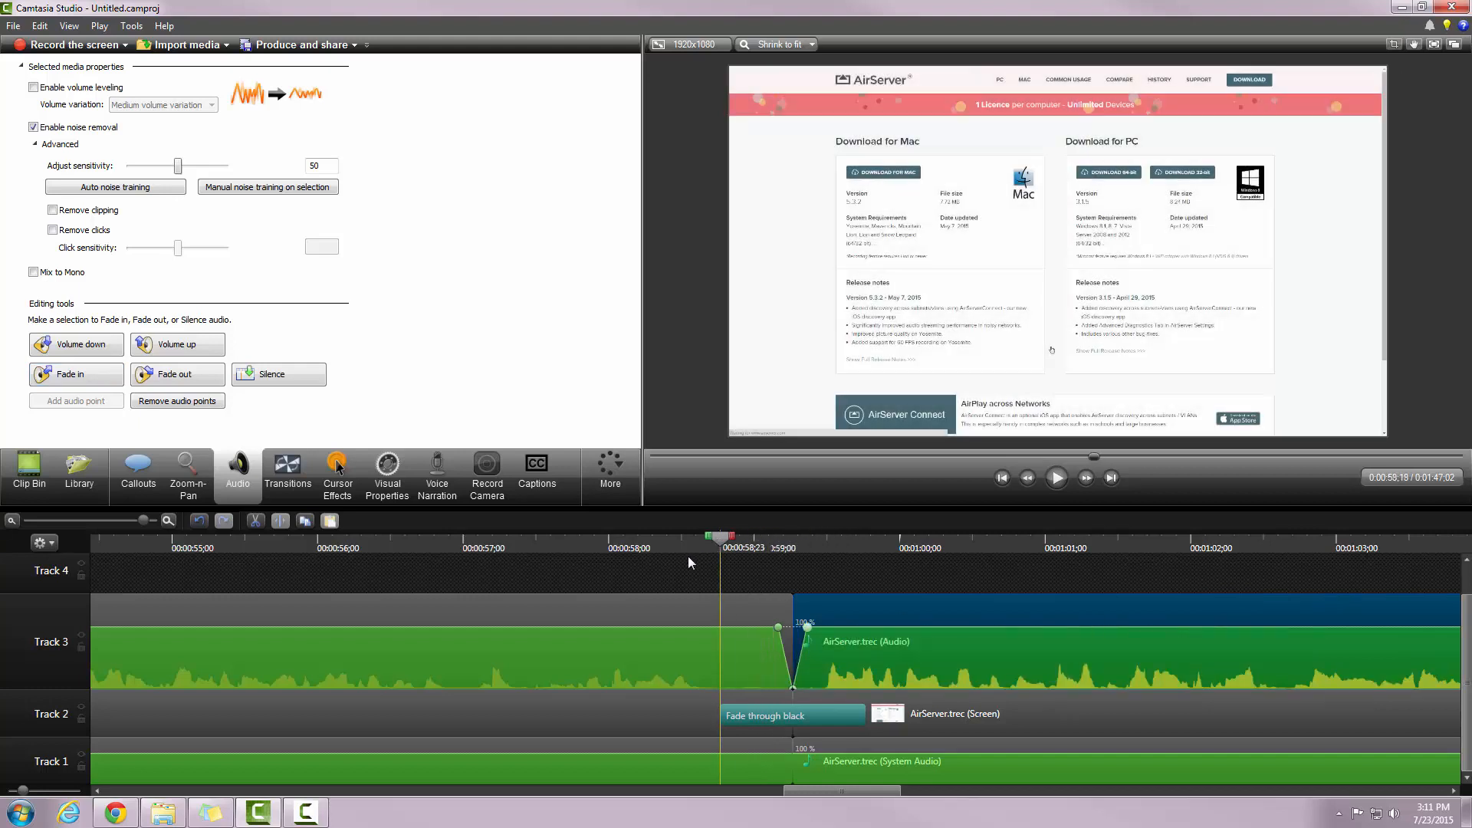
left_click(749, 576)
left_click_drag(747, 577, 842, 610)
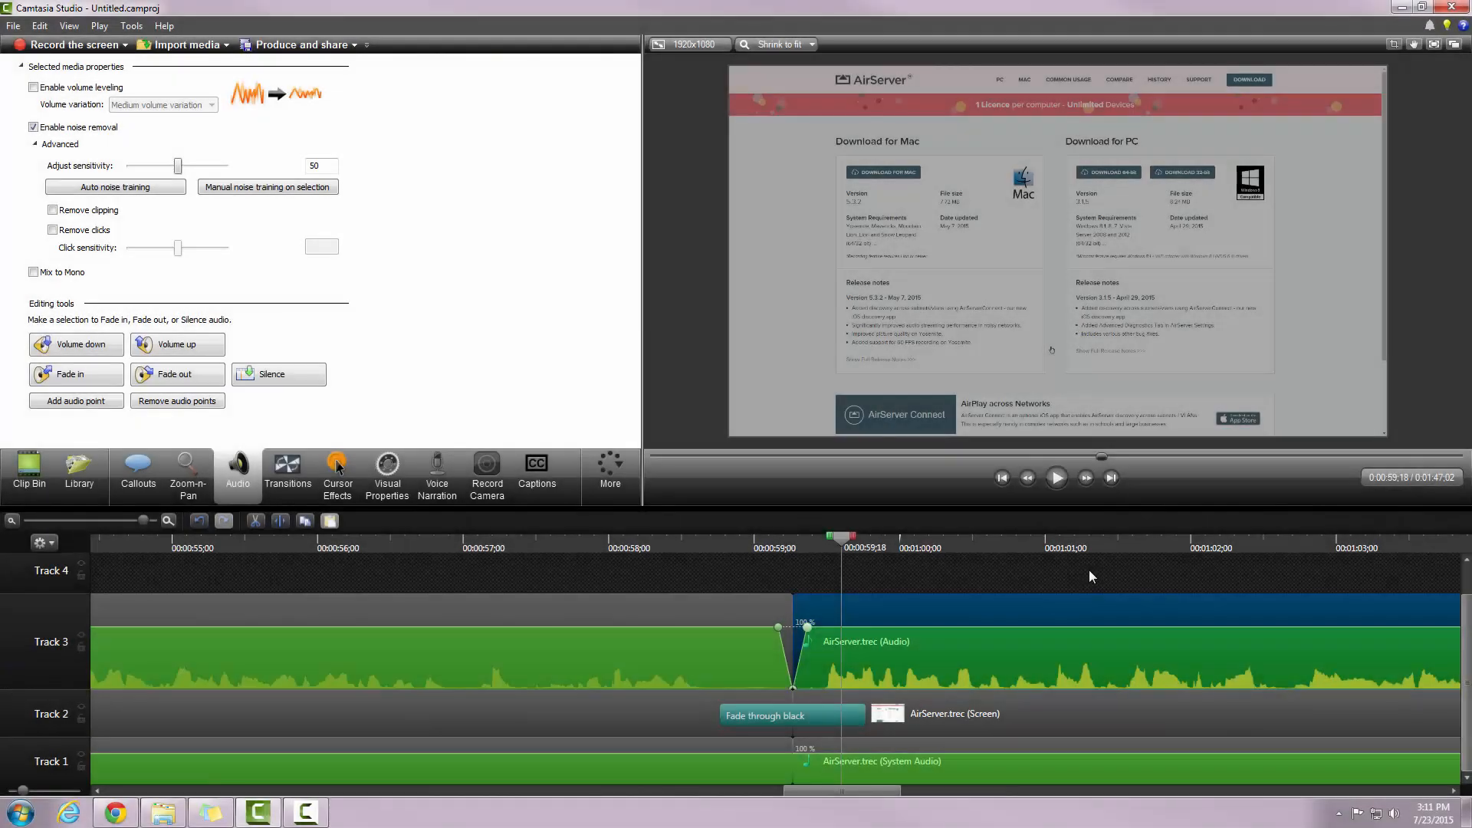
Step: Fade out the final Track 3 audio clip over its last second and preview the ending
left_click(12, 521)
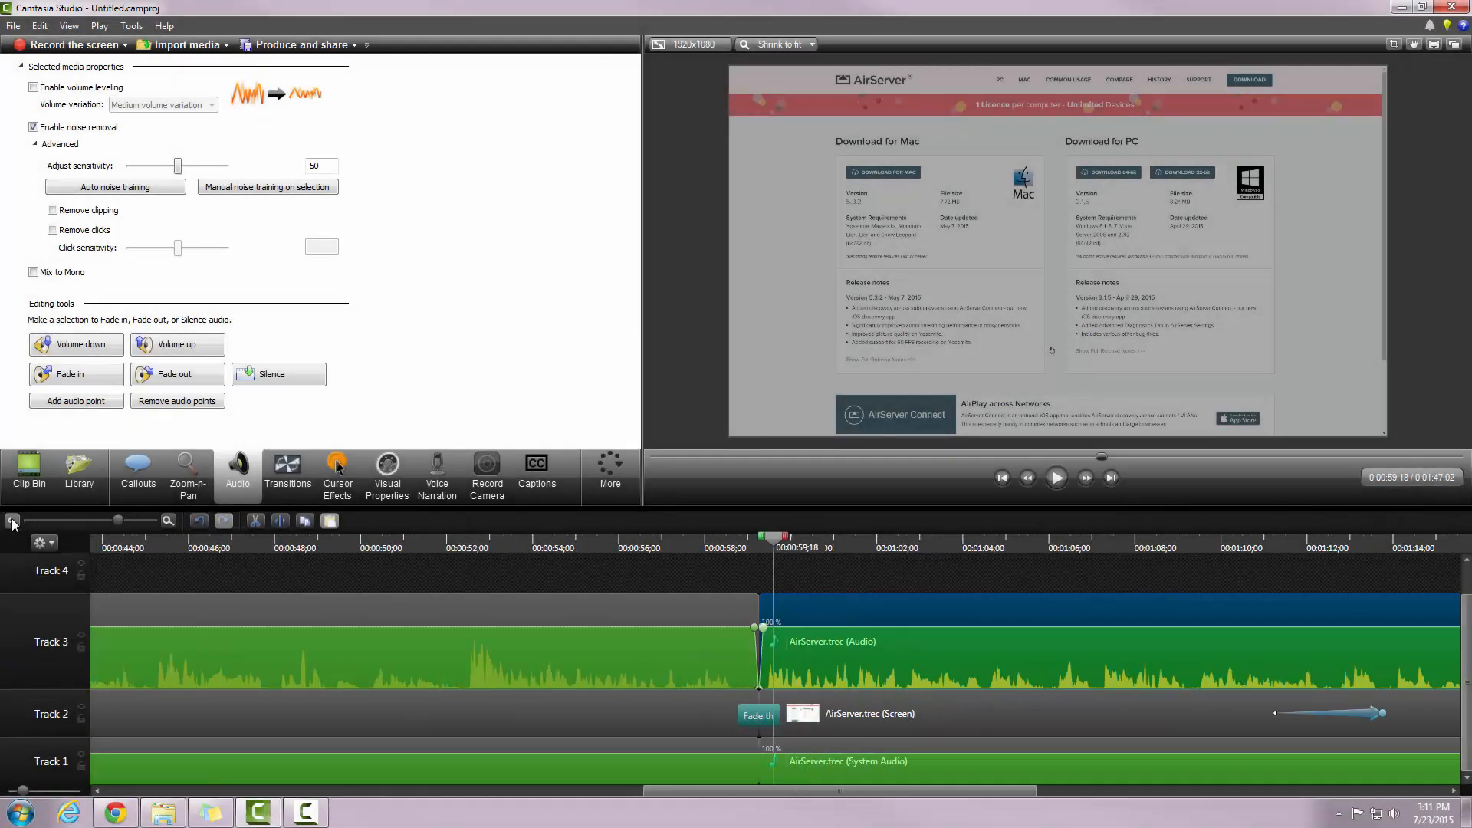
left_click(11, 520)
left_click_drag(644, 542, 1089, 652)
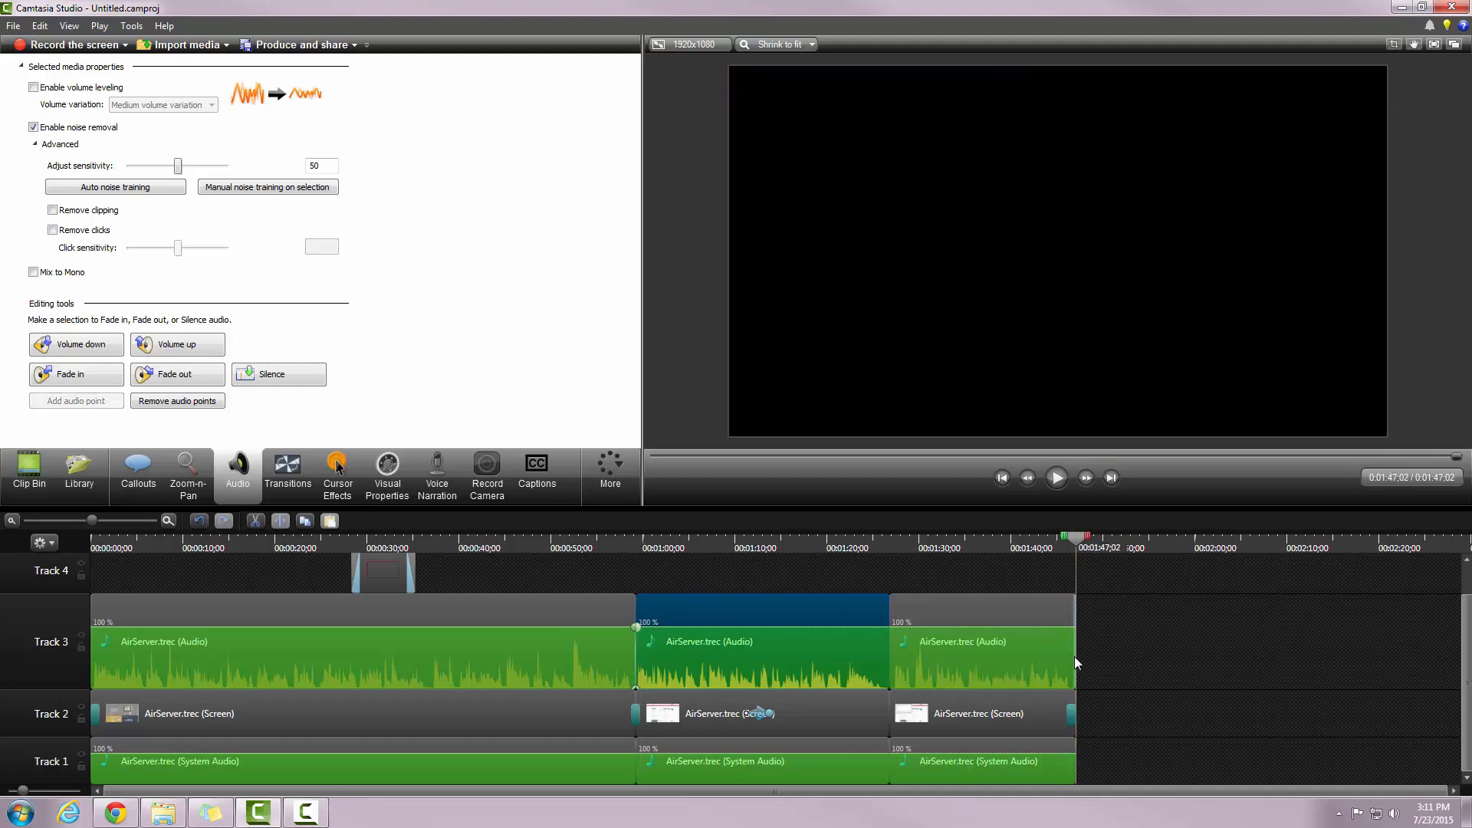
left_click(167, 520)
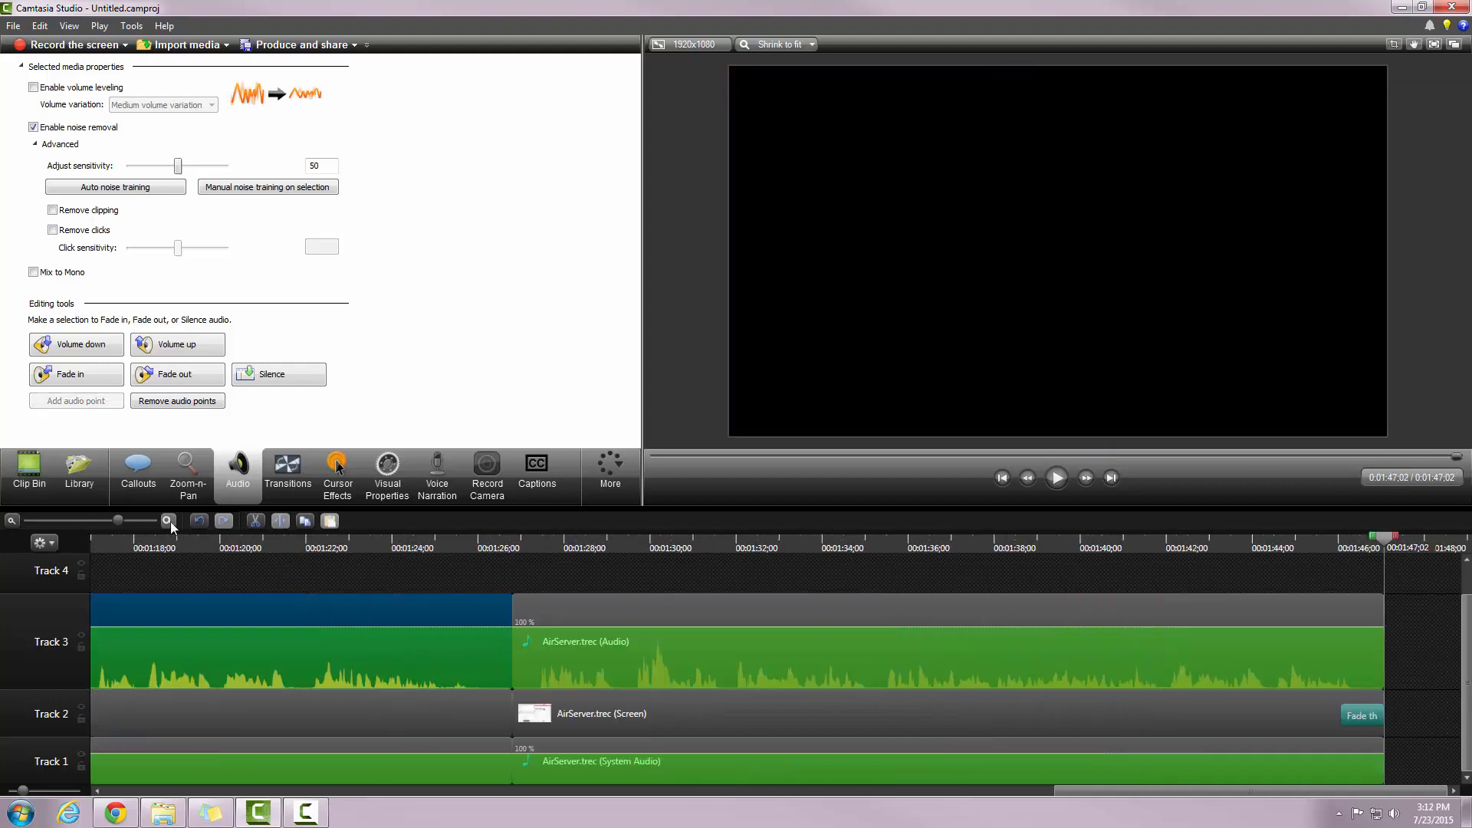
left_click(167, 521)
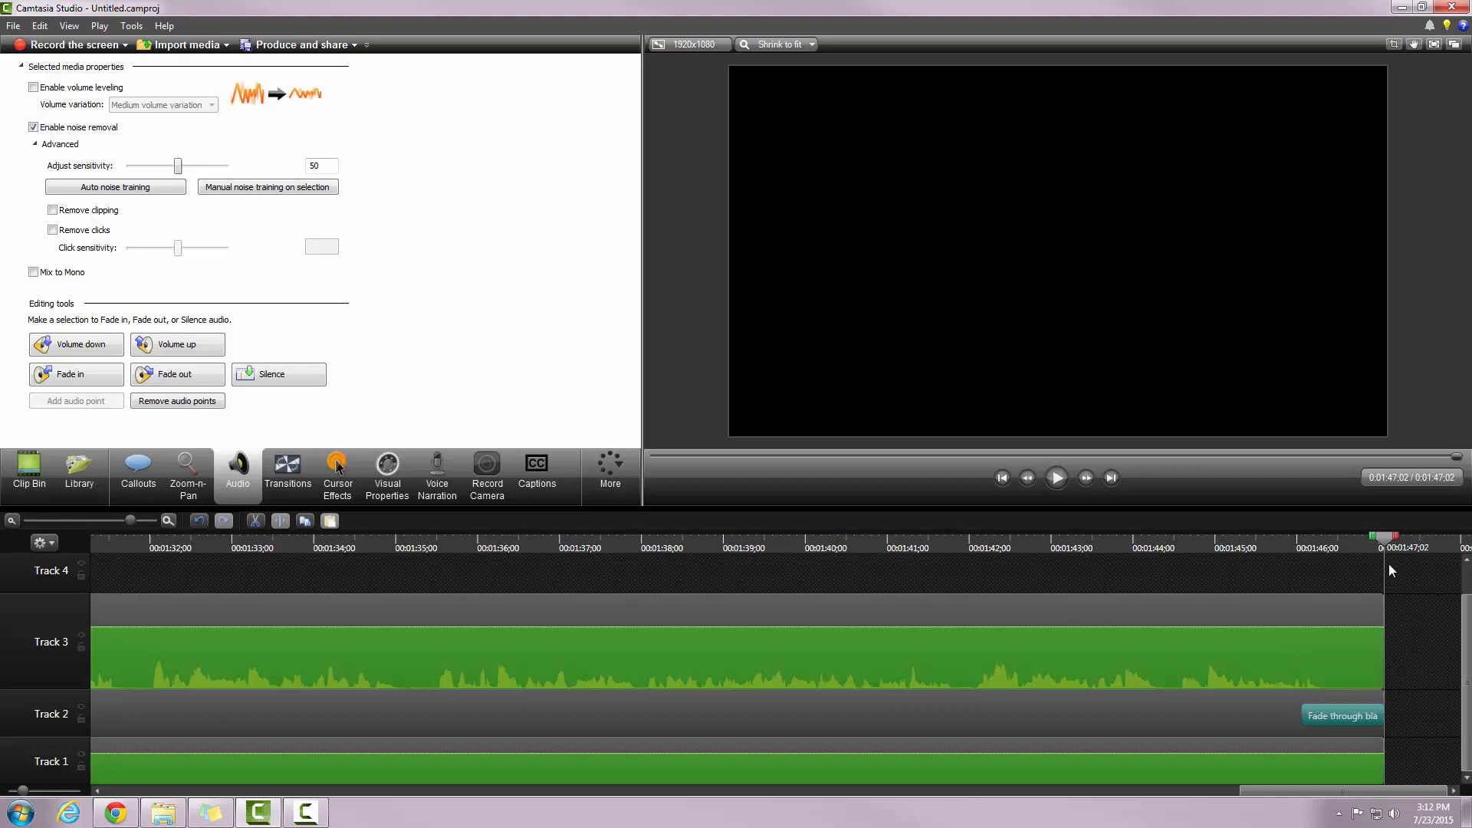
left_click_drag(1384, 550, 1347, 632)
left_click(1330, 618)
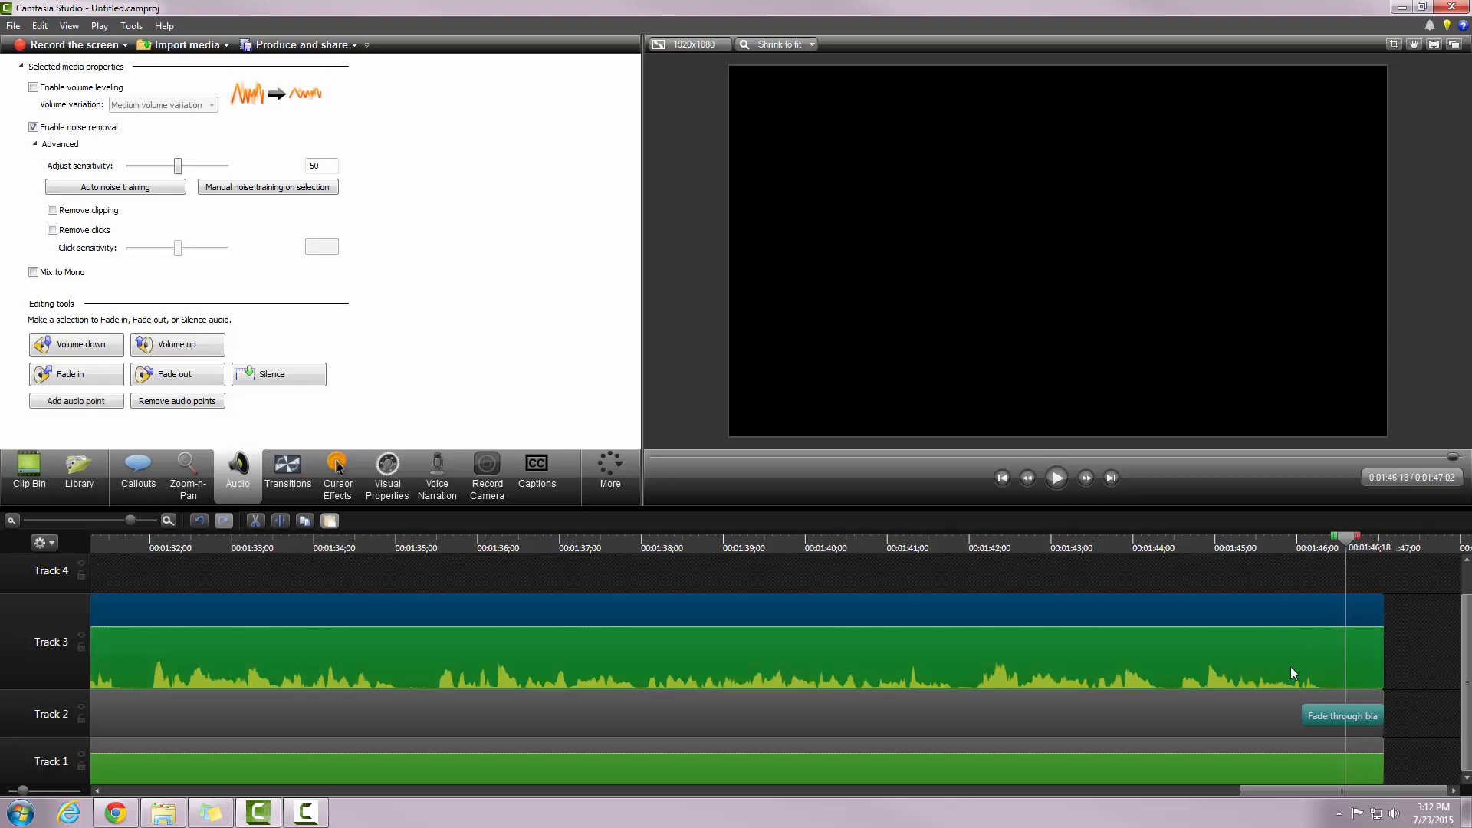
left_click(176, 374)
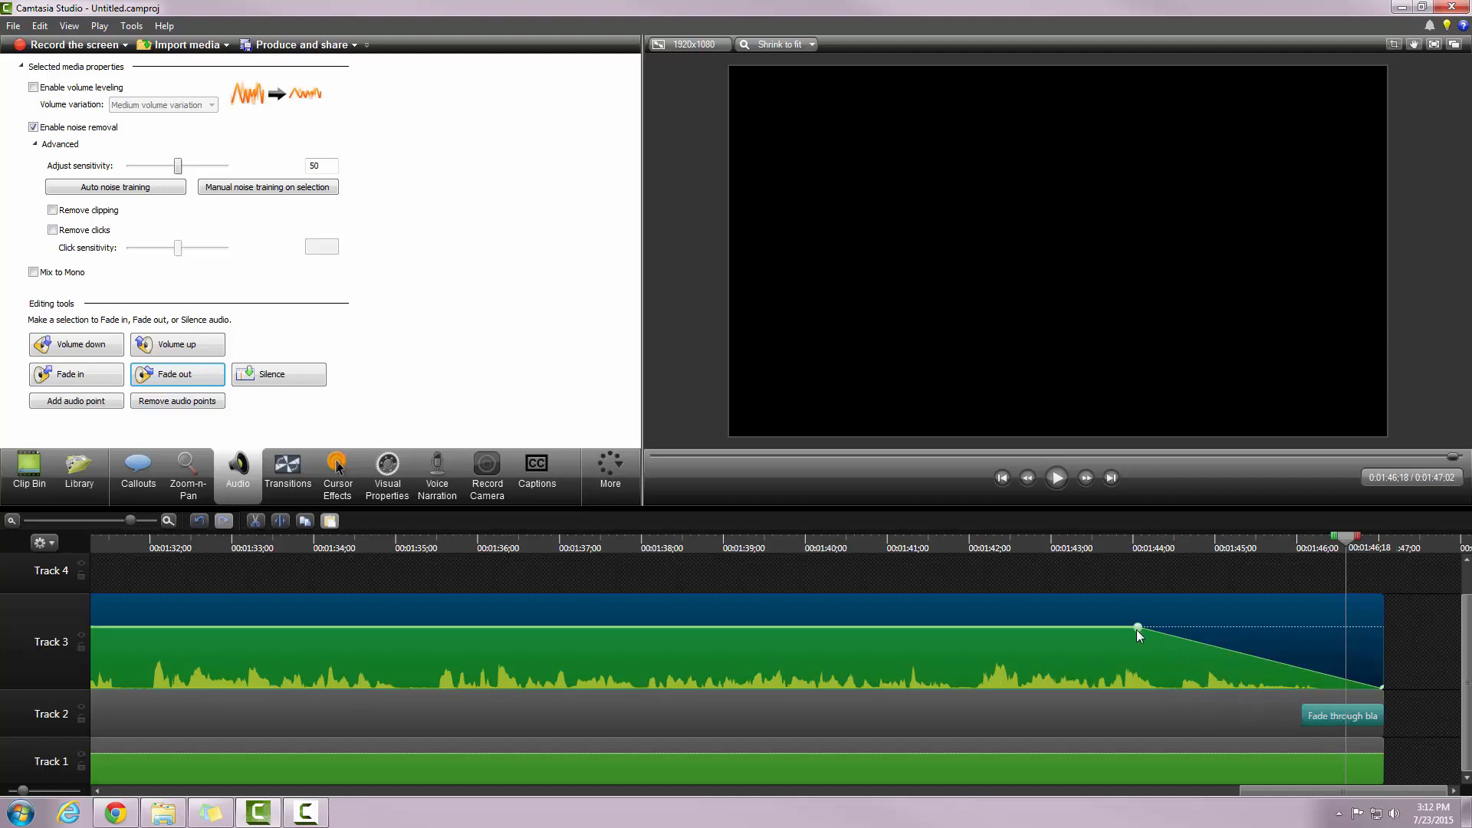
left_click_drag(1162, 629, 1322, 635)
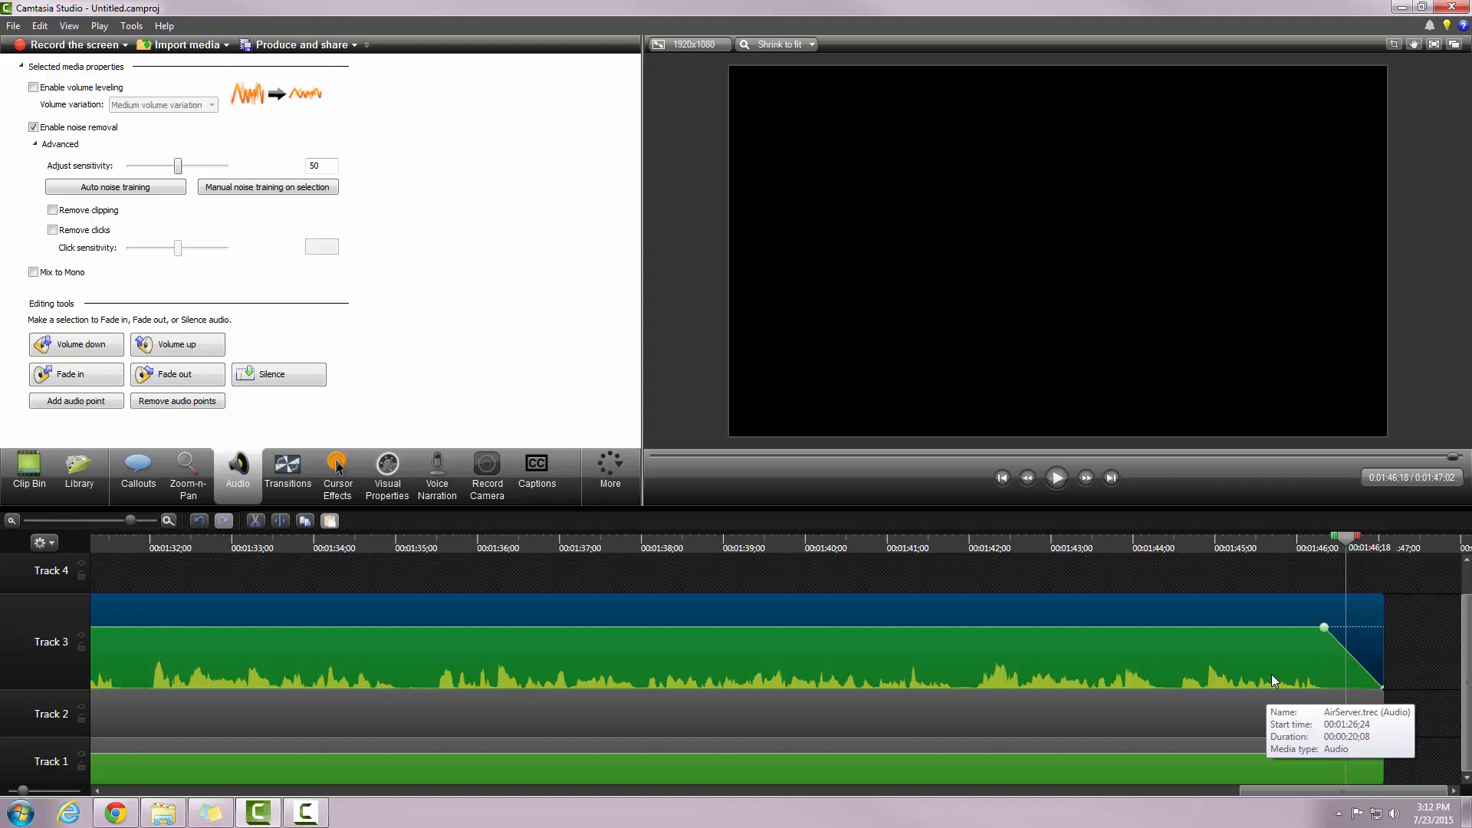
mouse_move(1351, 545)
left_mouse_down()
mouse_move(1302, 553)
mouse_move(1329, 550)
left_mouse_up()
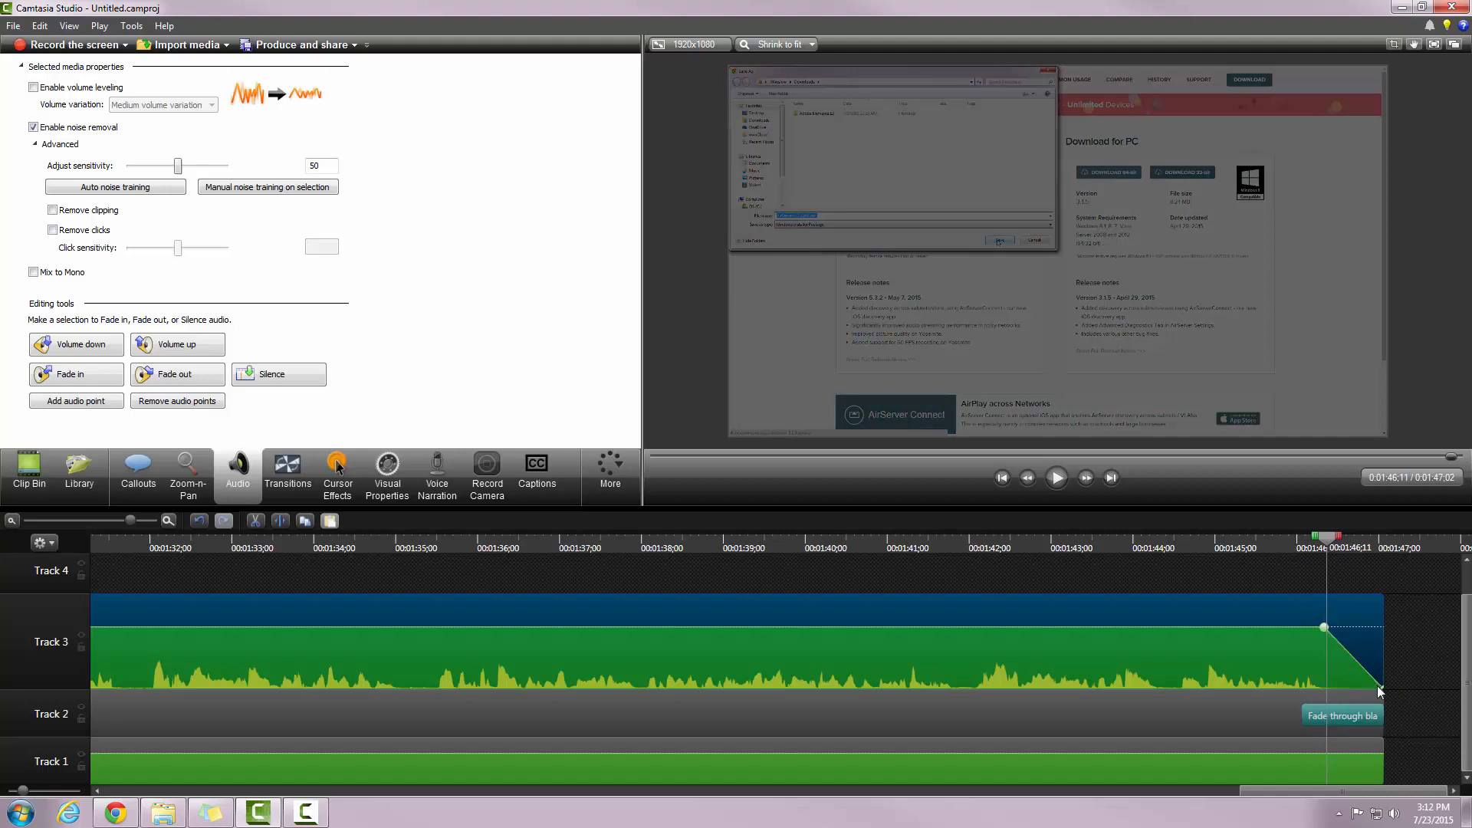
left_click_drag(1327, 546, 1384, 546)
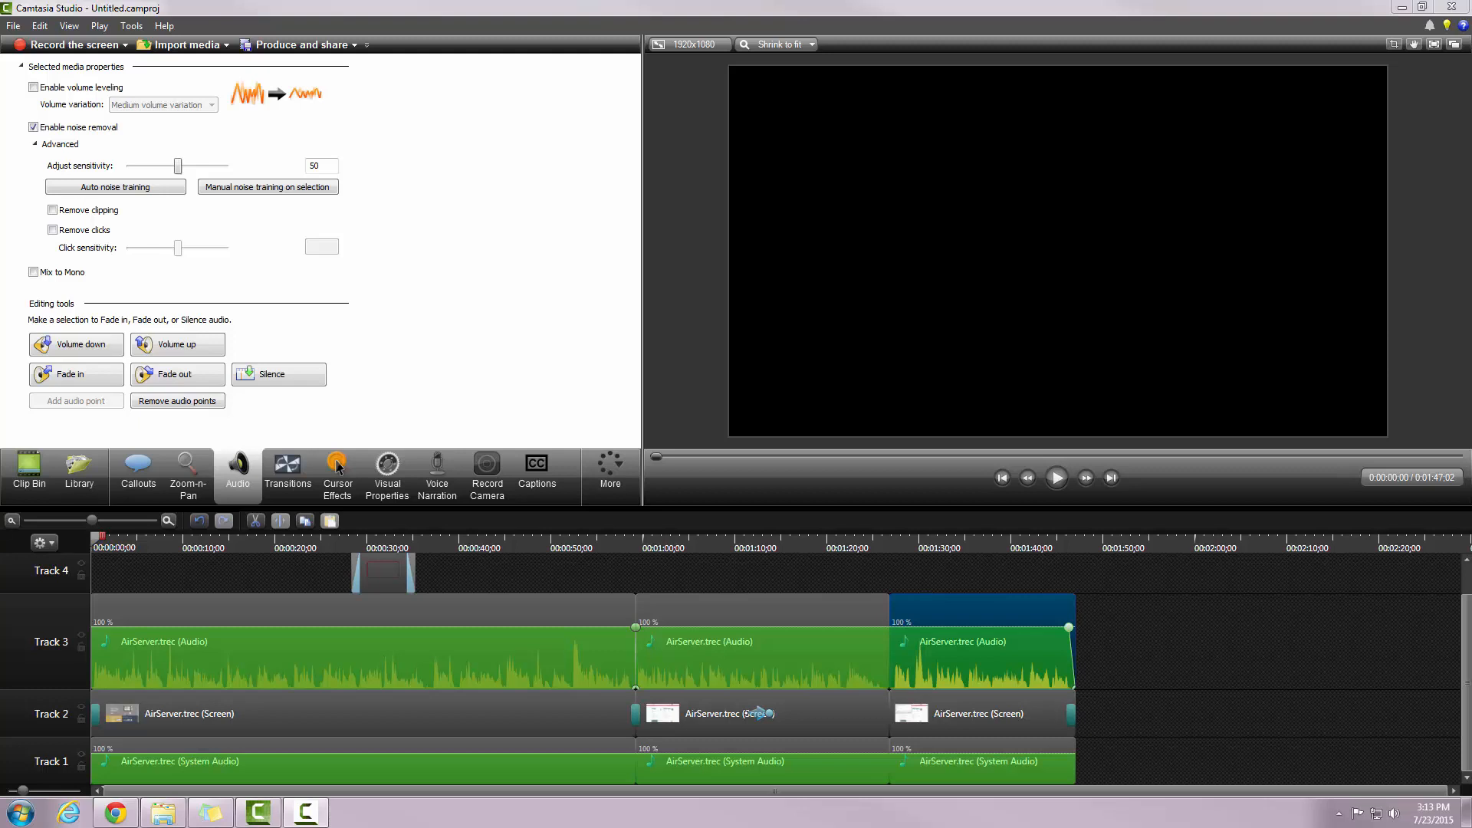
Step: Open the File menu
left_click(14, 27)
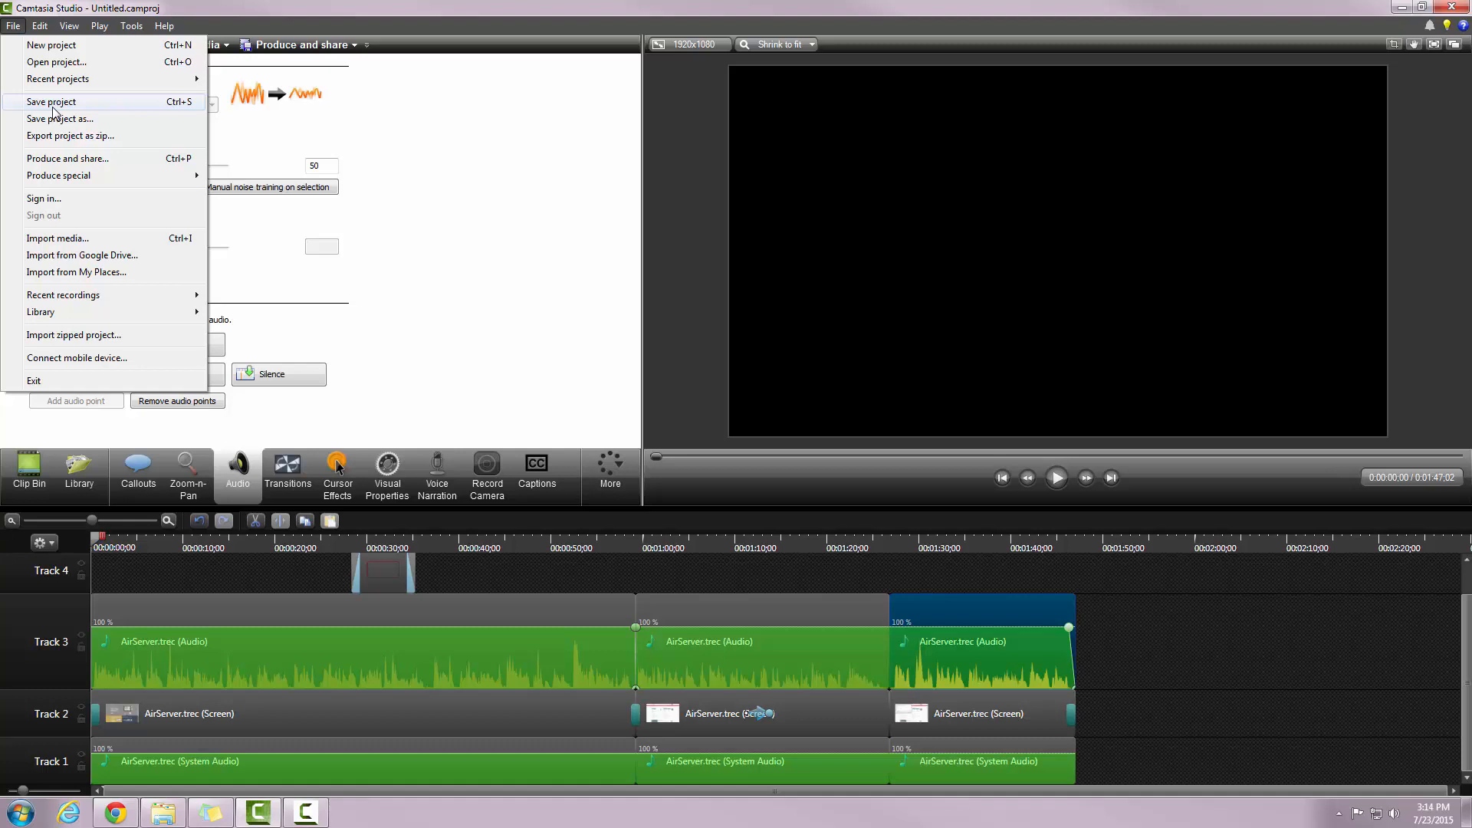
Step: Produce the video with the 'MP4 only (up to 1080p)' preset and advance to the save-location step
left_click(73, 161)
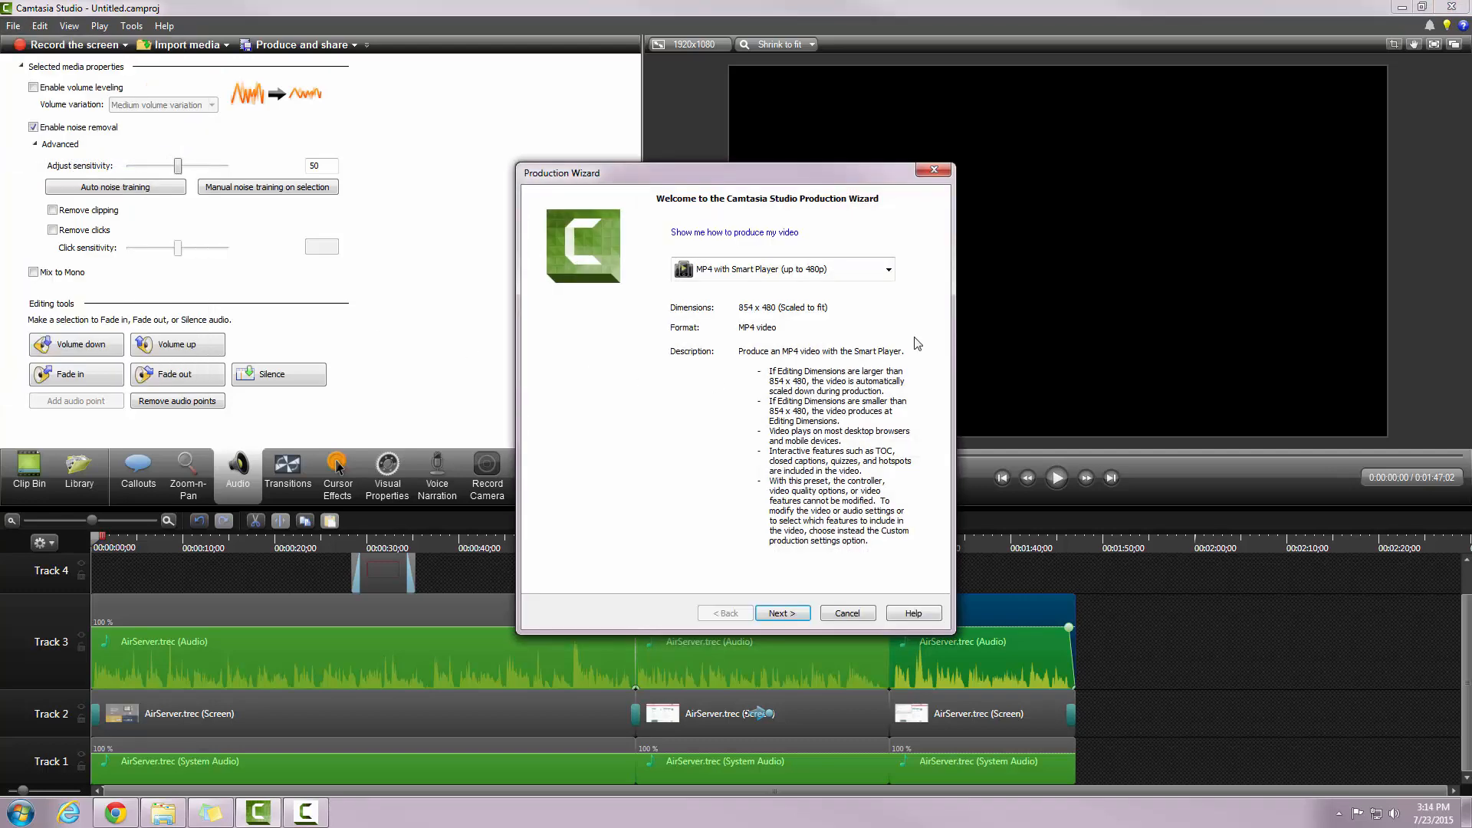
left_click(889, 270)
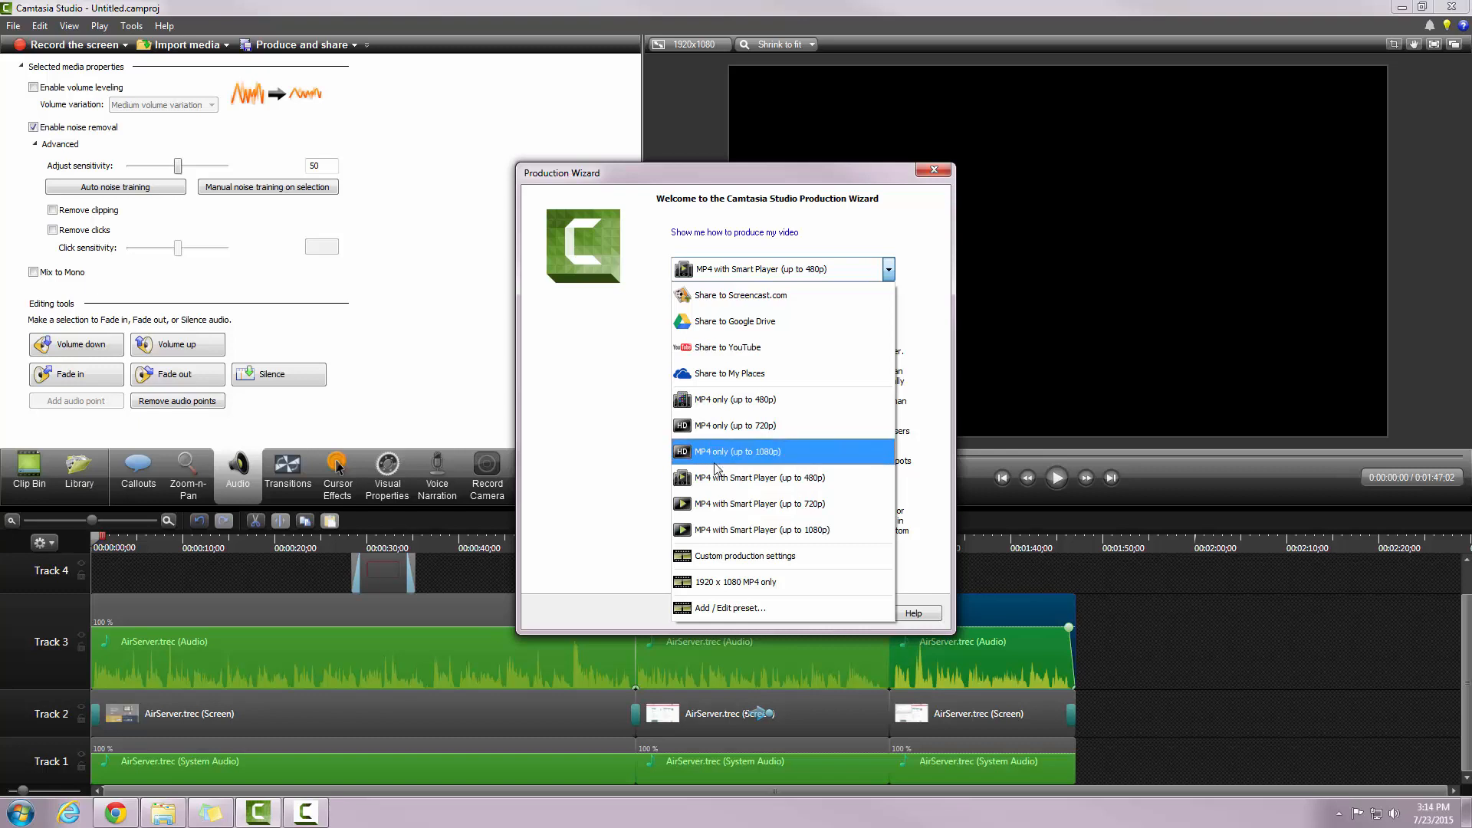
left_click(756, 452)
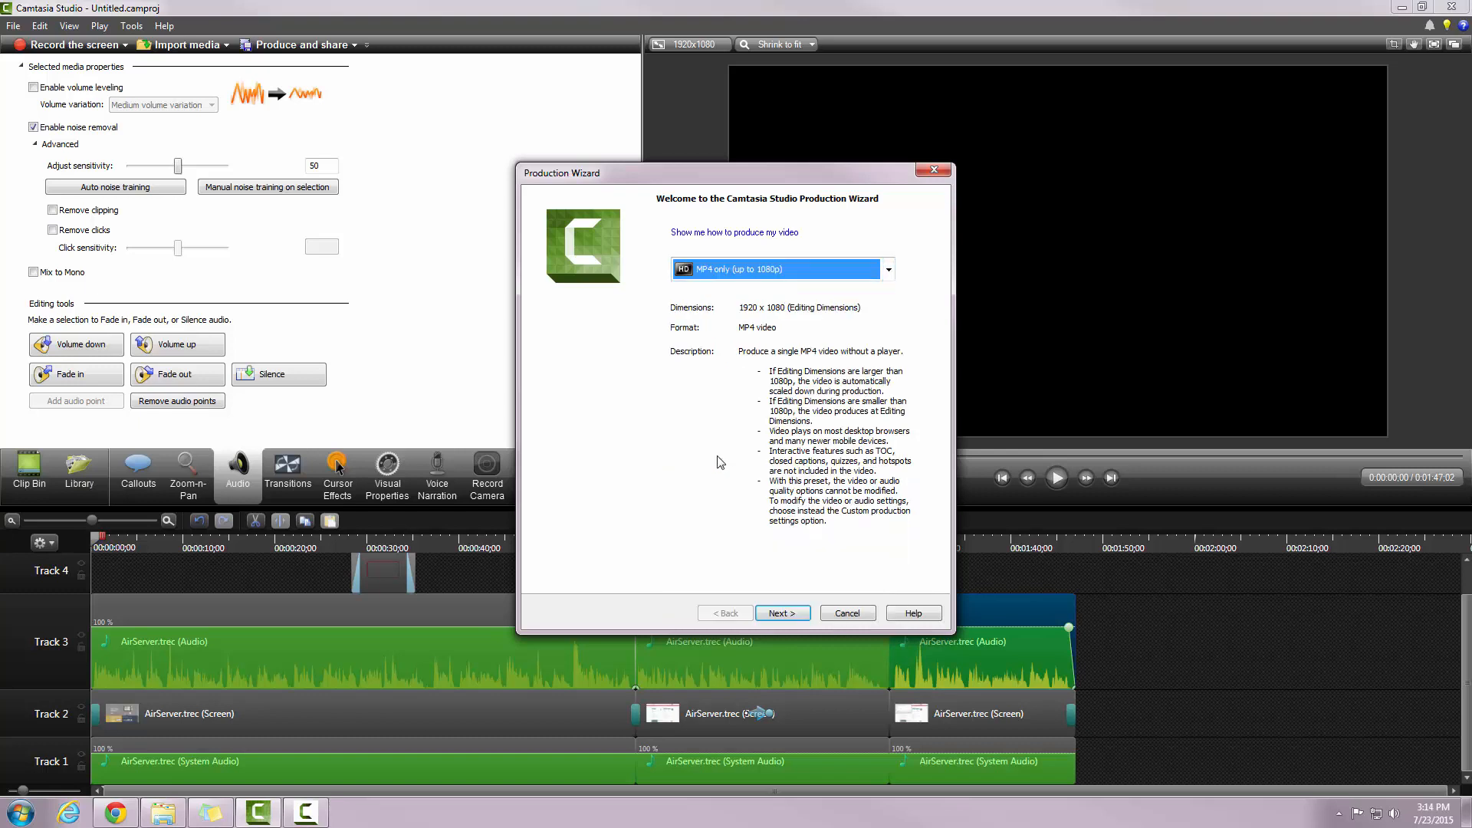
left_click(888, 271)
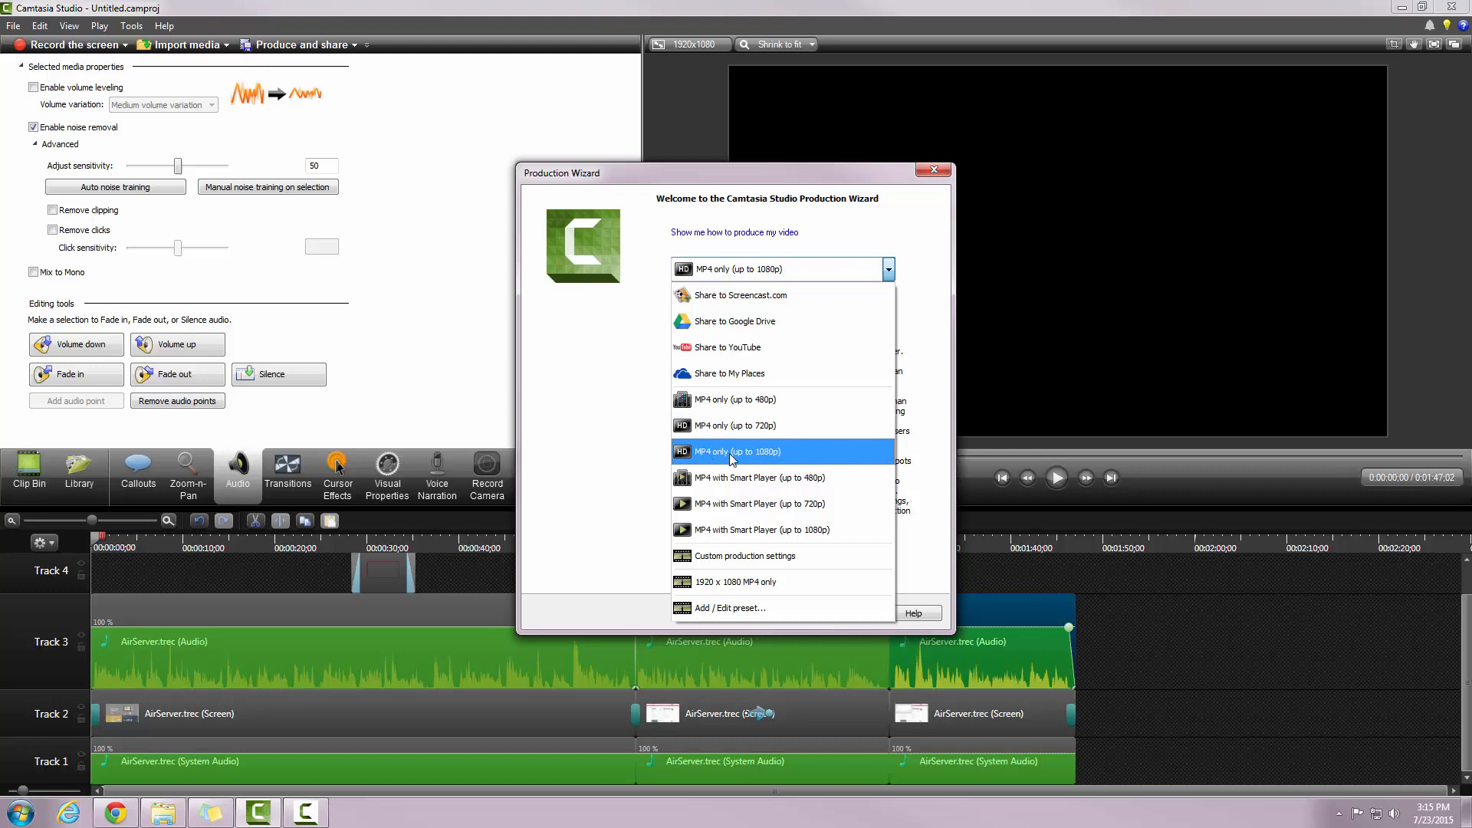
left_click(730, 457)
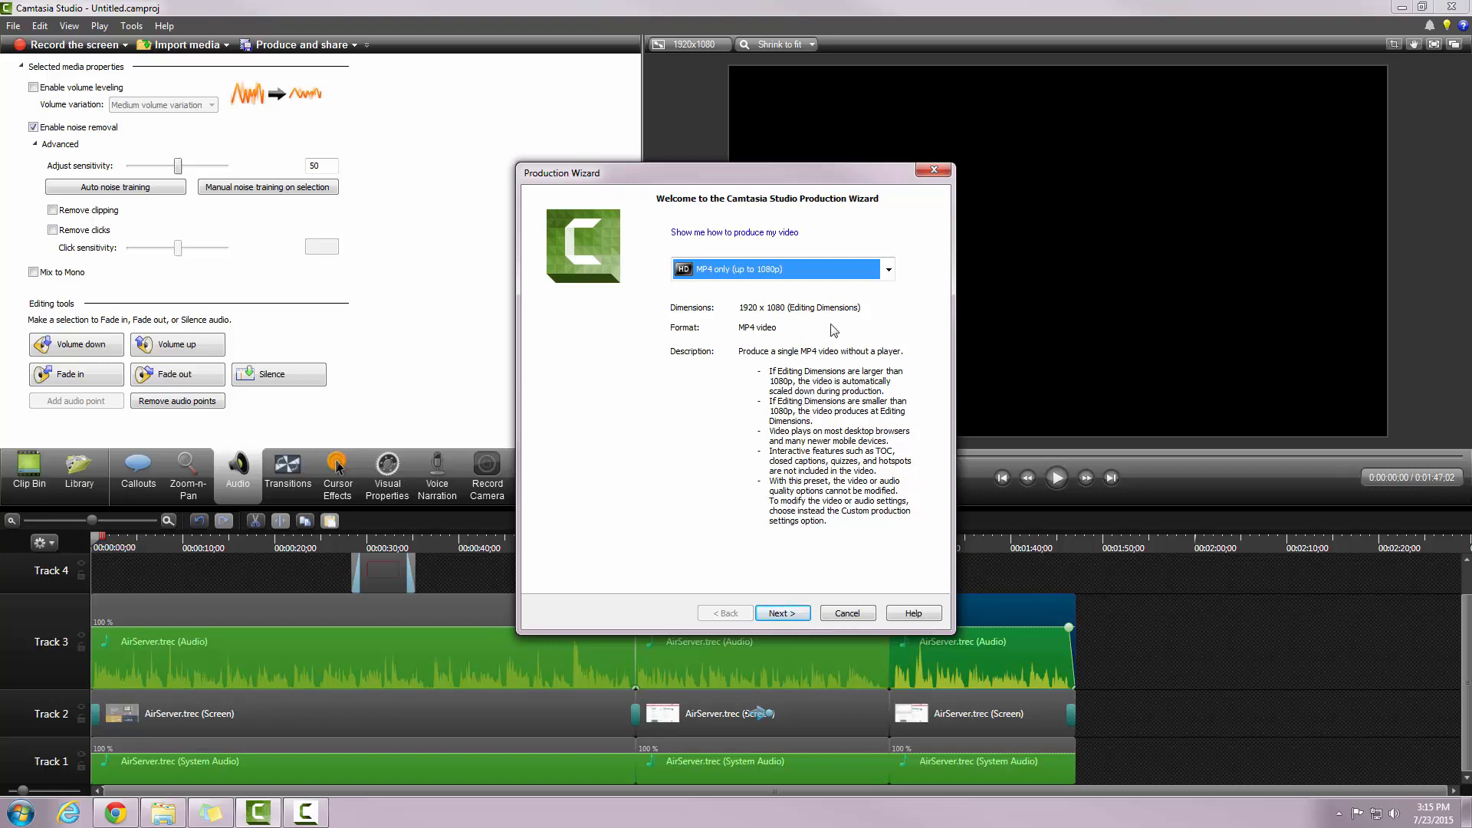
left_click(783, 613)
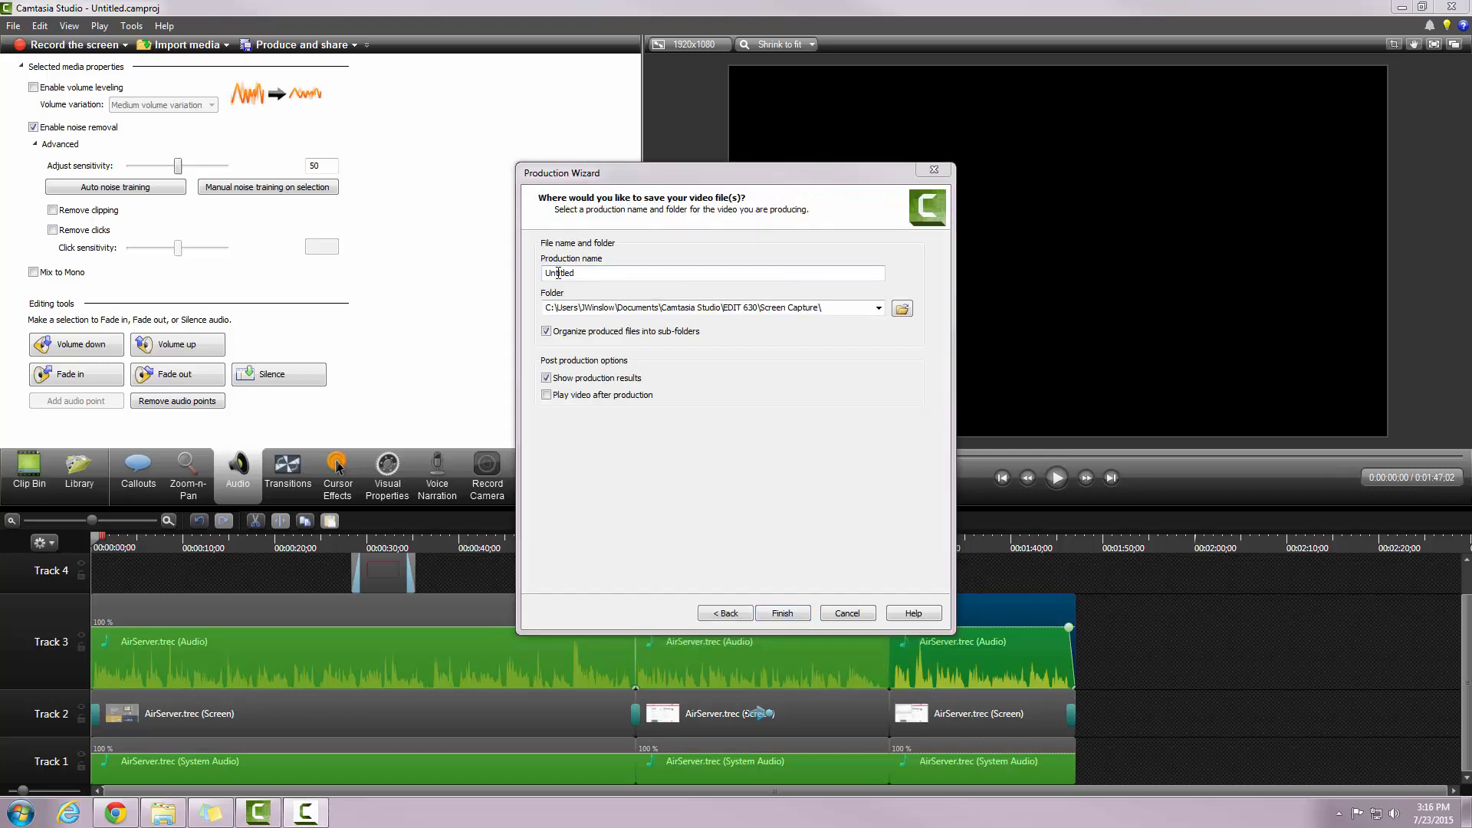